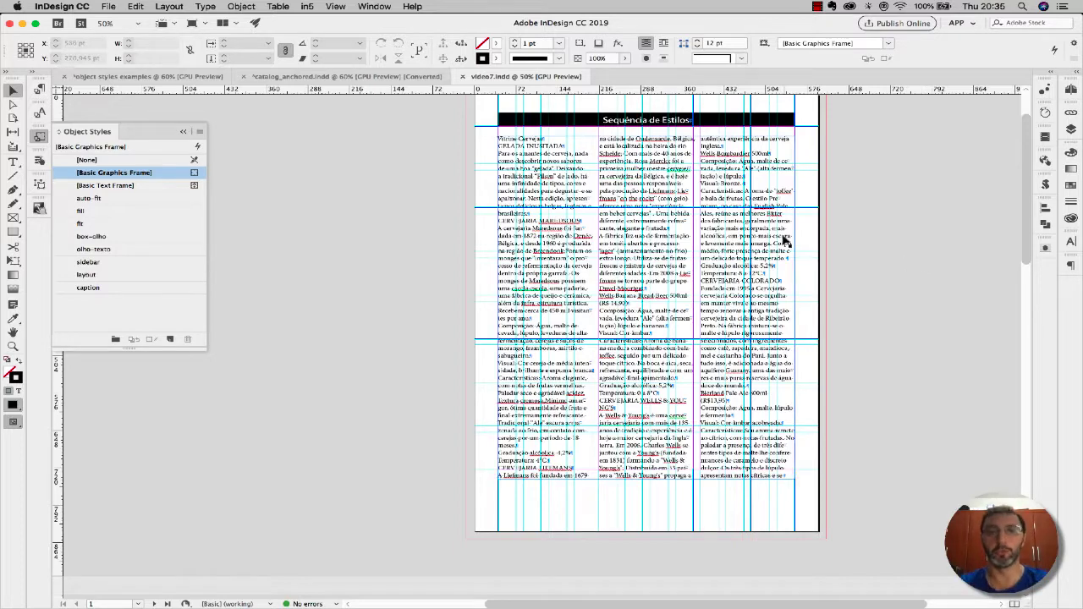
Try applying the 01h1 paragraph style and then its next styles to all text in the three-column article, and undo it
double_click(570, 154)
key("super+a")
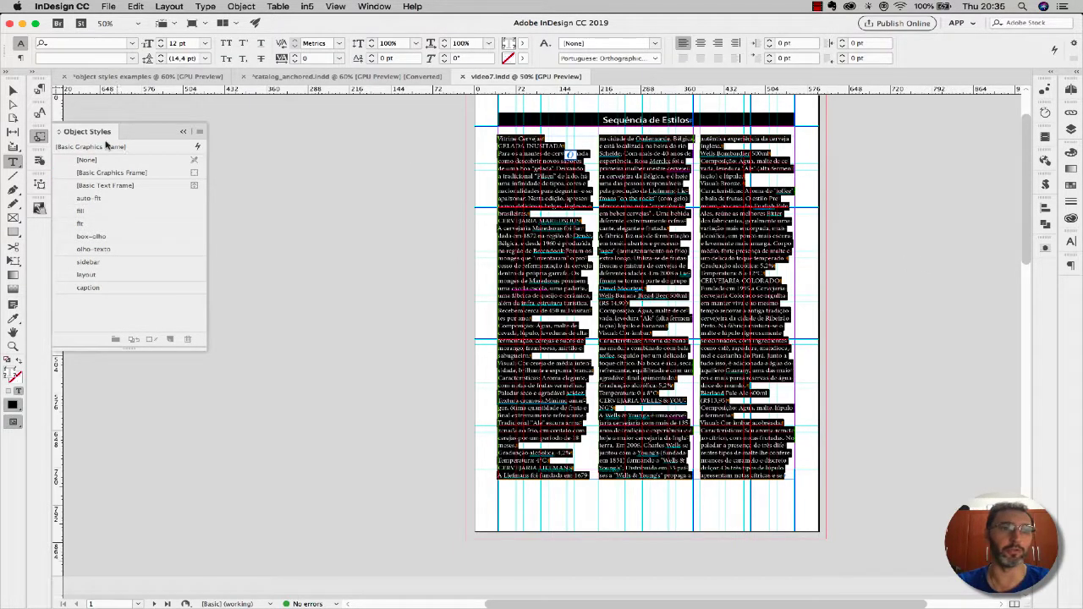
left_click(40, 90)
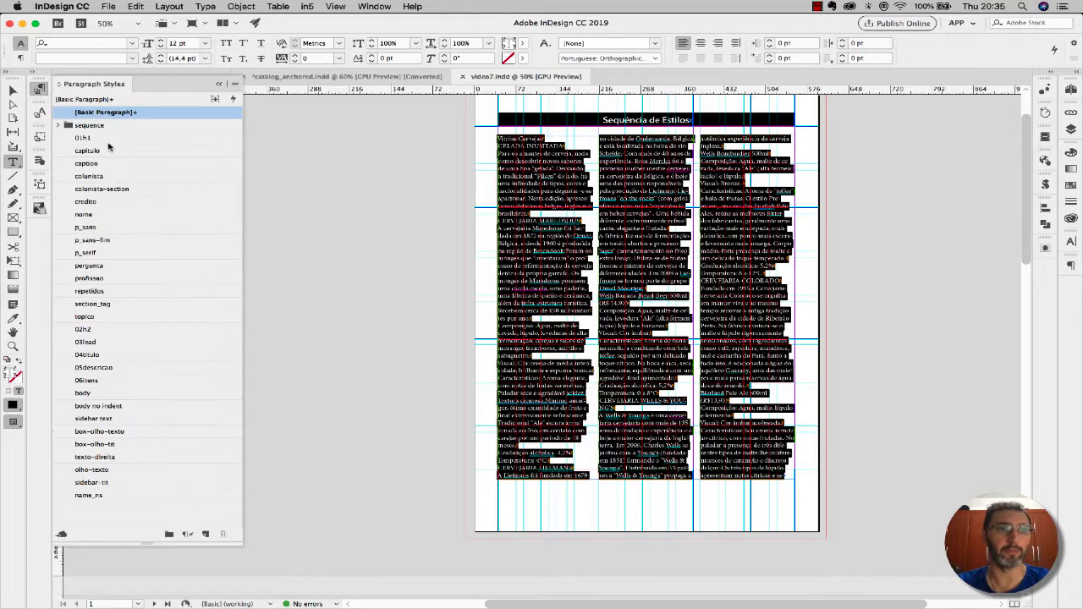
right_click(99, 141)
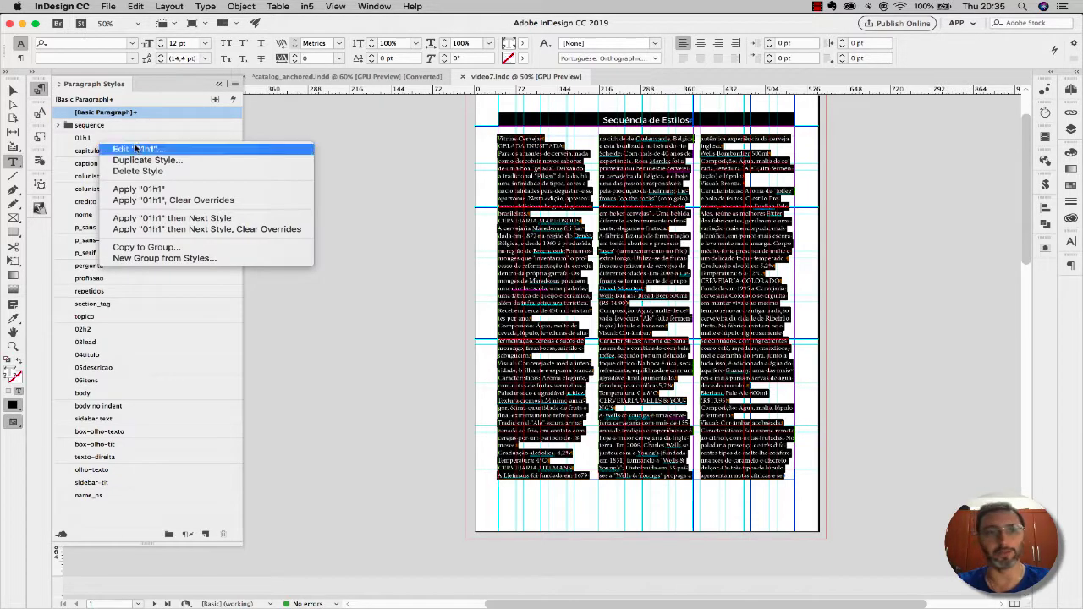
left_click(186, 218)
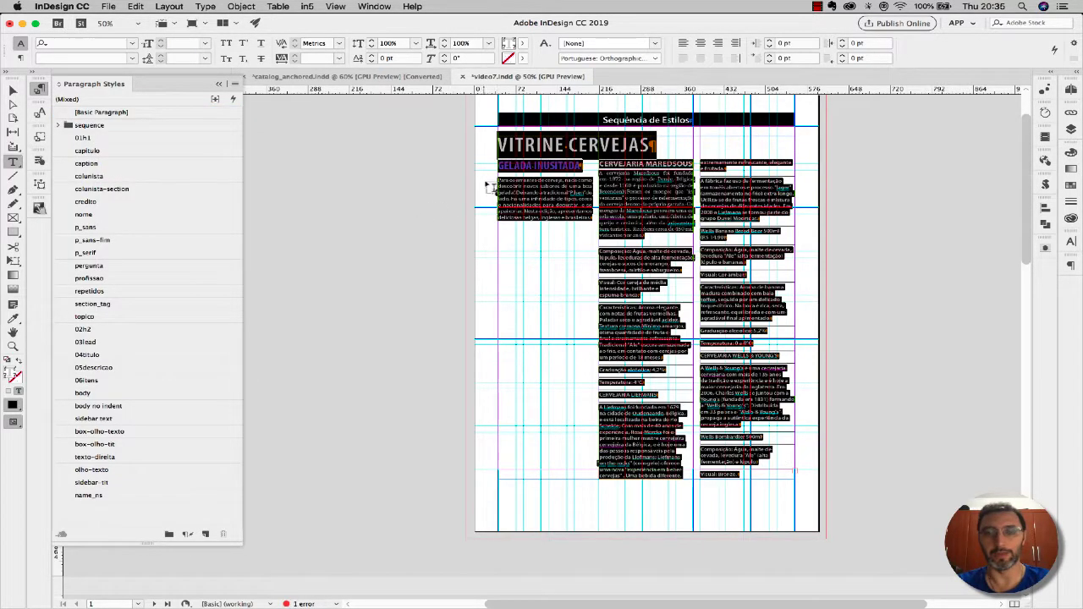
left_click(469, 251)
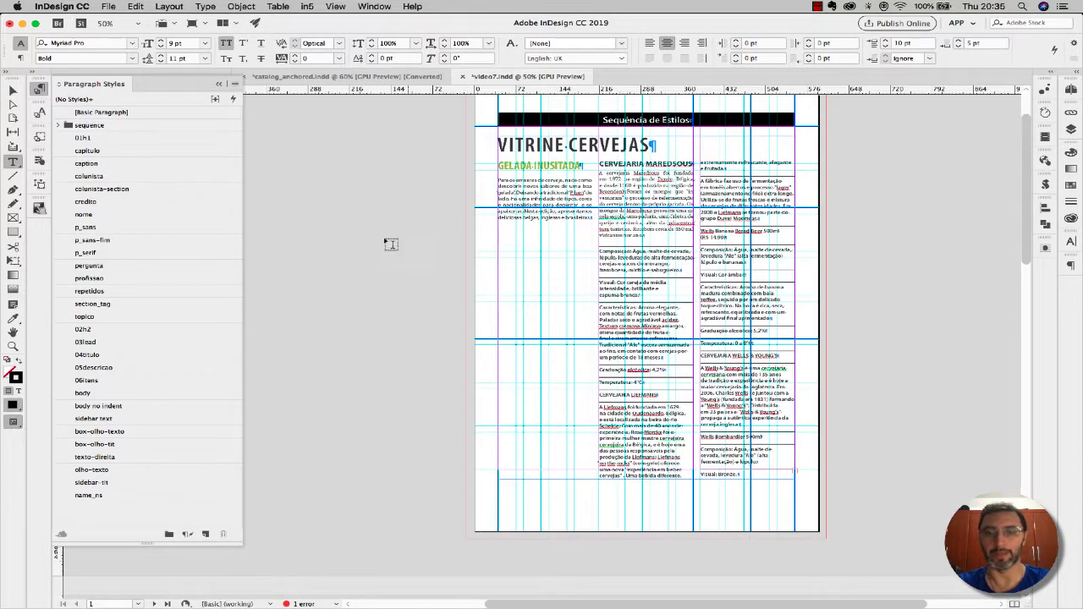
key("super+z")
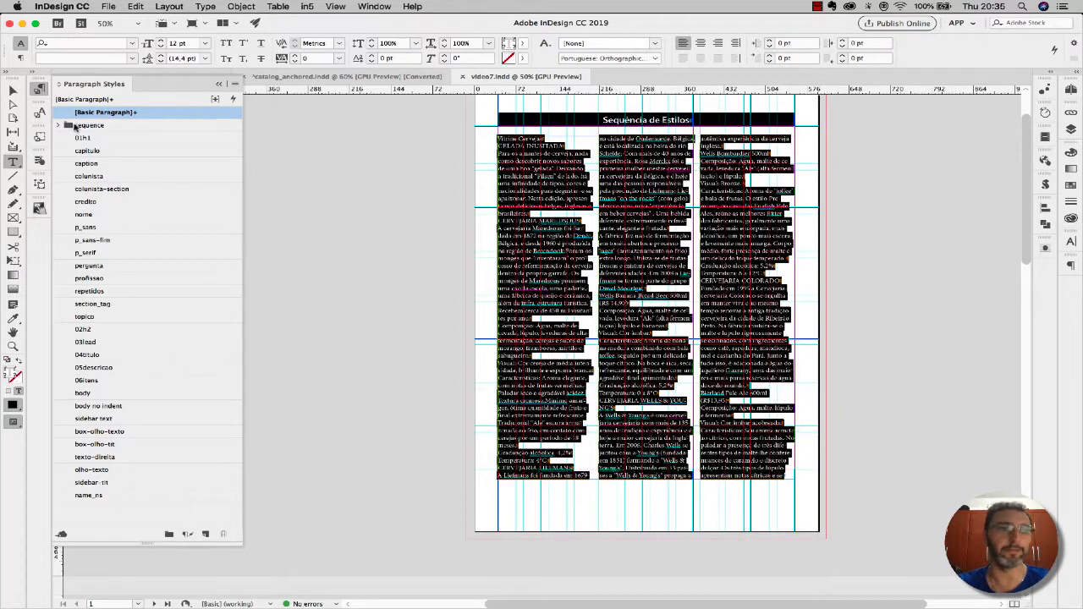
Apply the layout object style to the three-column text frame below the Sequência de Estilos heading
left_click(314, 158)
left_click(39, 136)
left_click(12, 90)
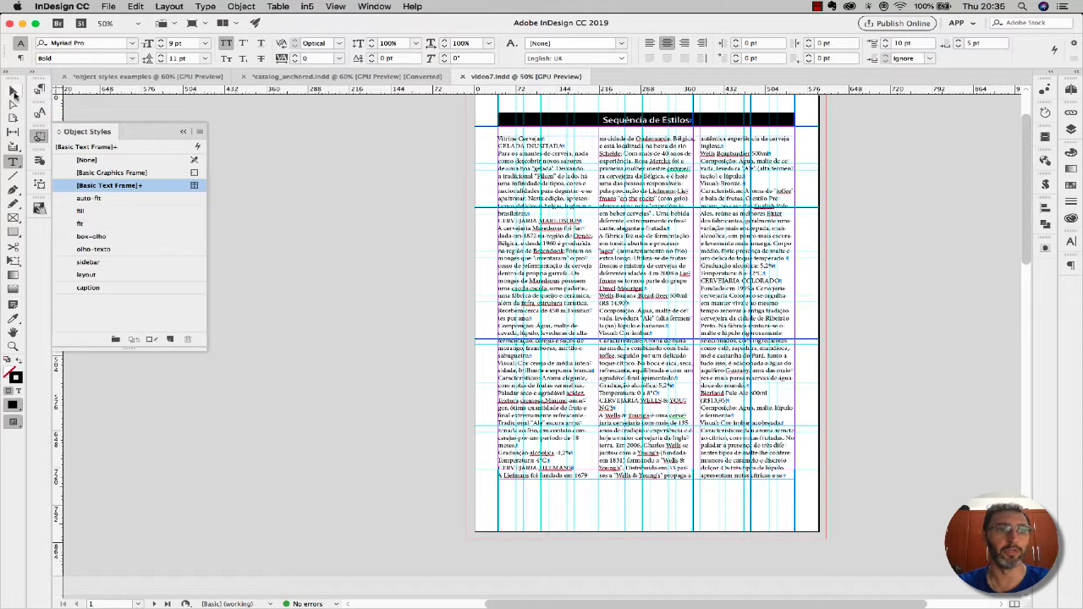
left_click(545, 172)
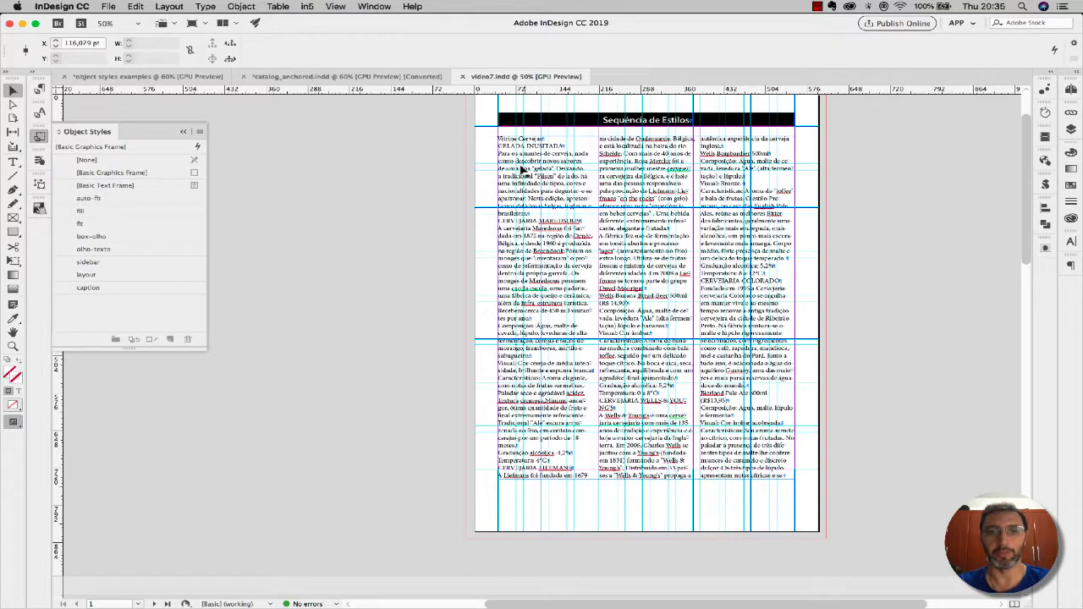
left_click(89, 276)
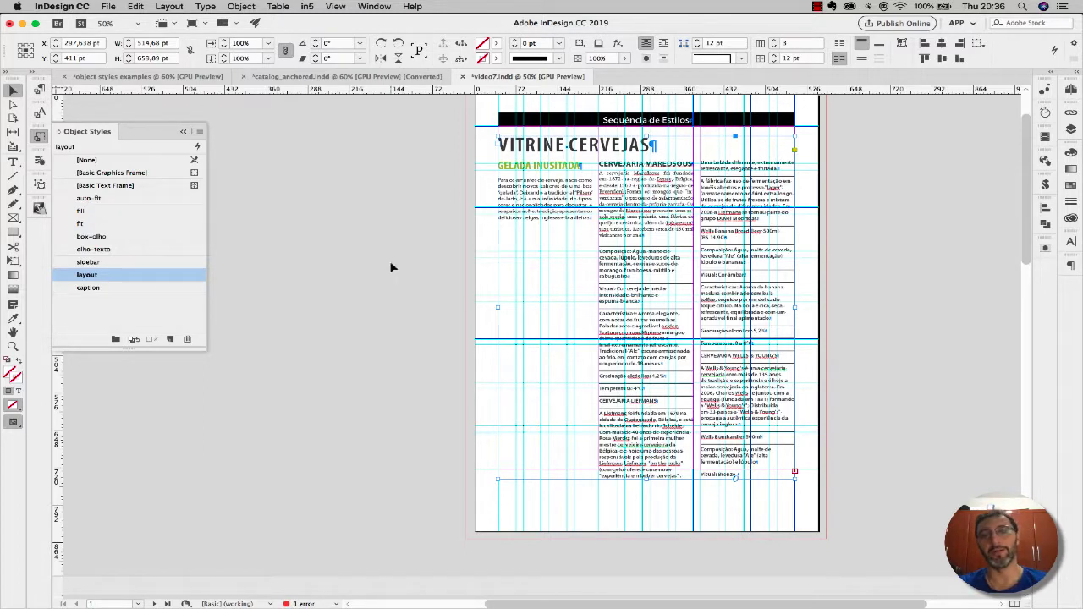
Examine the paragraph style settings of the layout object style, and close its options without changing anything
right_click(170, 277)
left_click(190, 292)
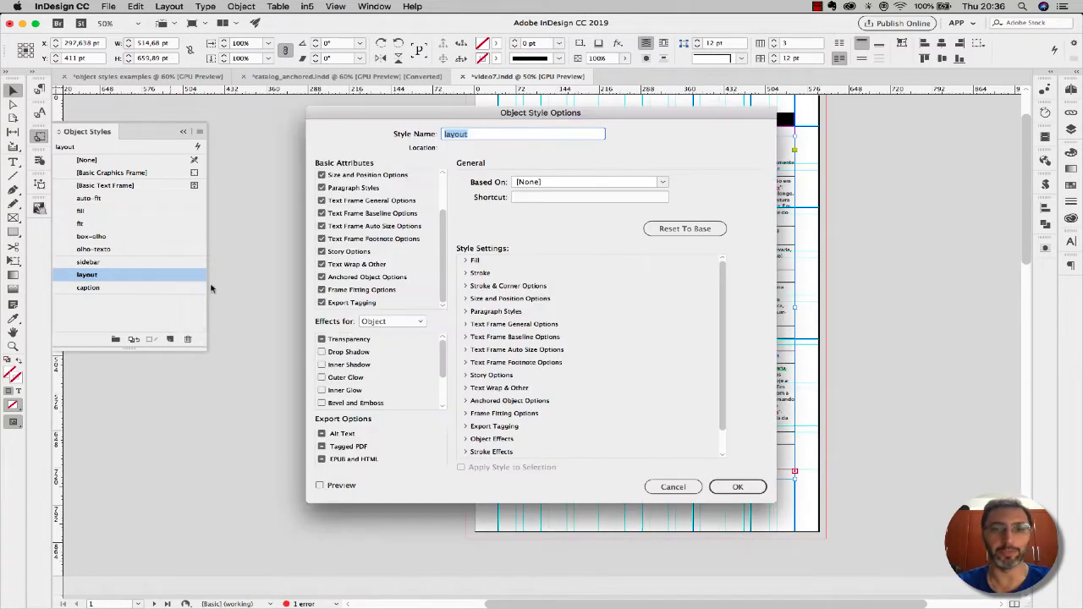
left_click_drag(478, 111, 308, 87)
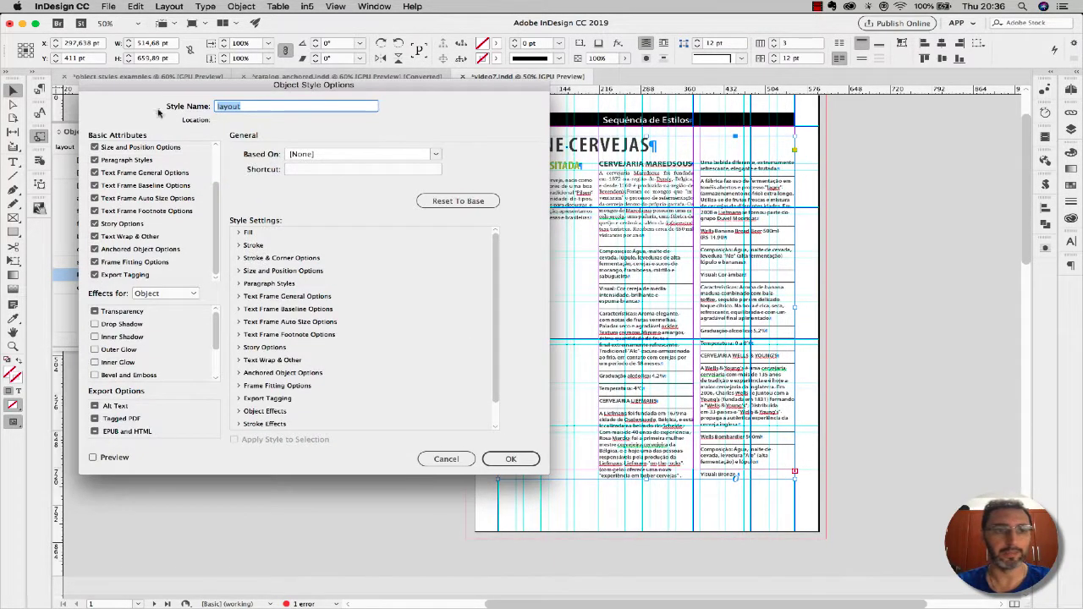
scroll(110, 160, "up", 2)
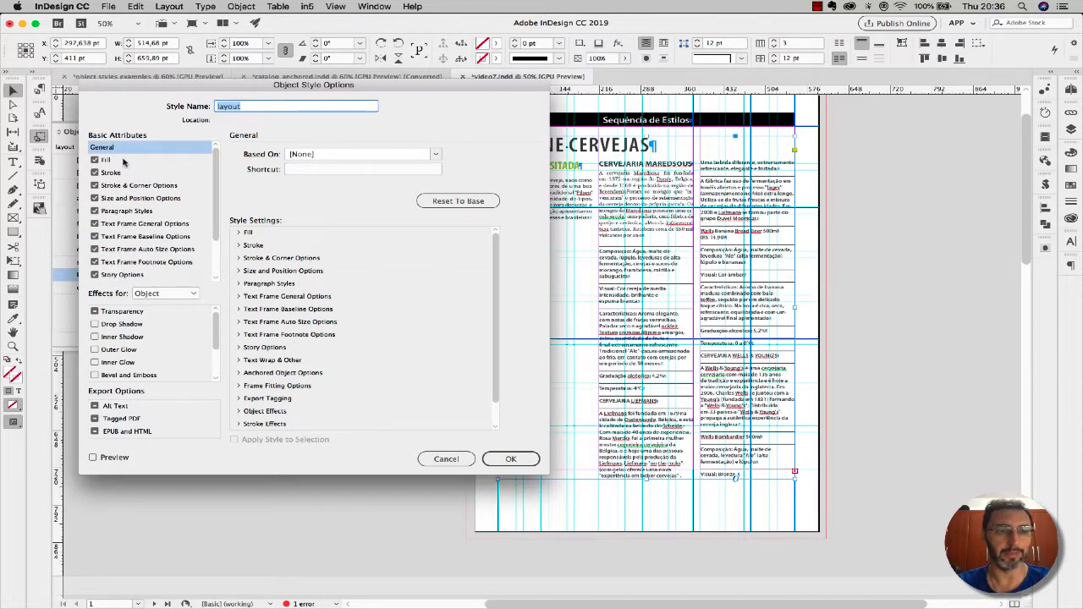
left_click(165, 211)
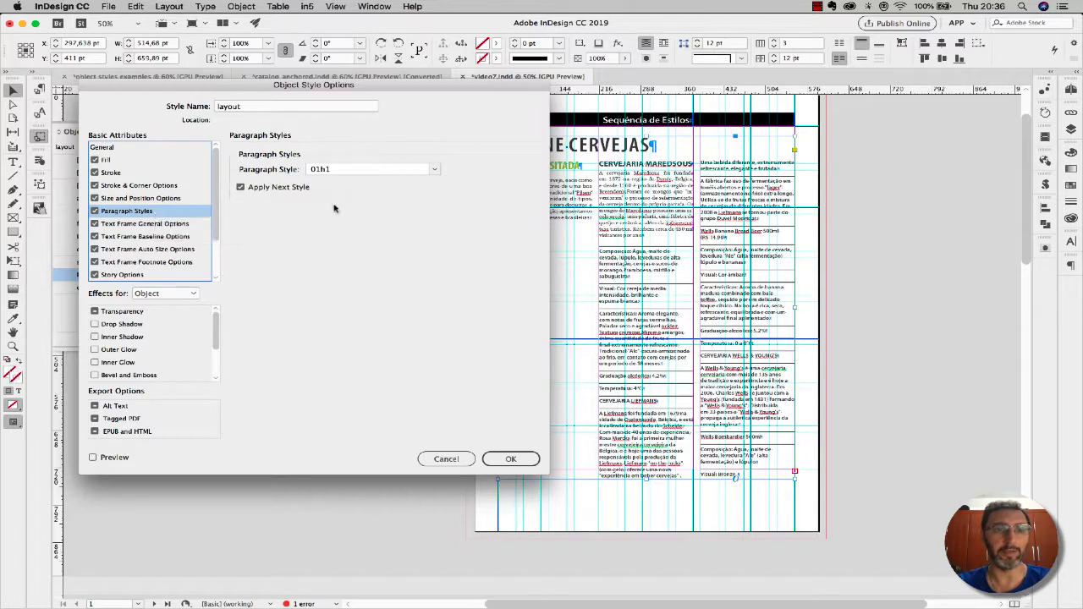
left_click(345, 170)
left_click(372, 155)
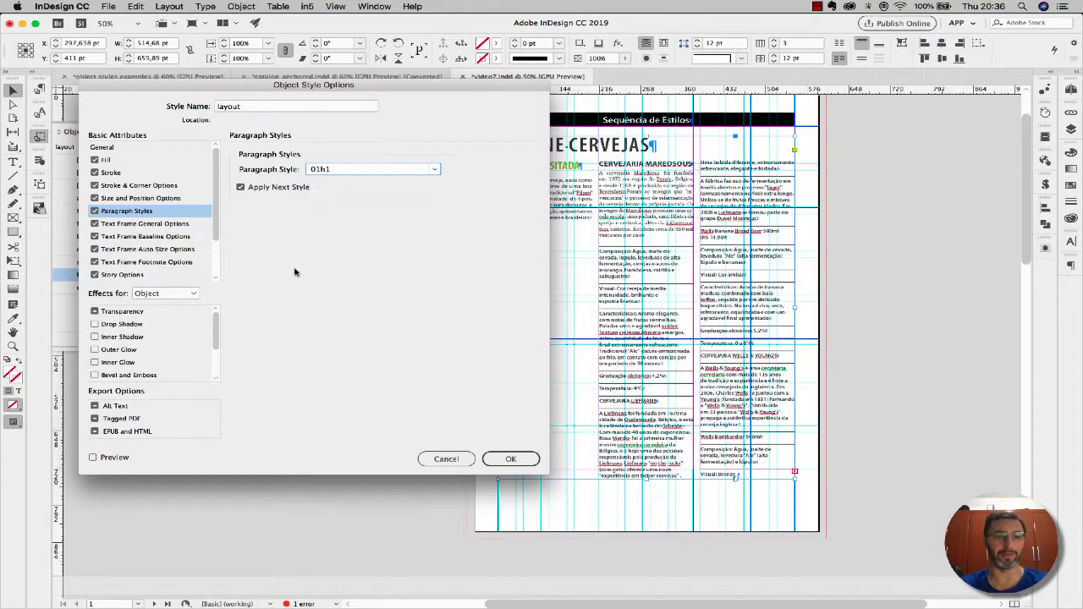
left_click(446, 459)
left_click(471, 392)
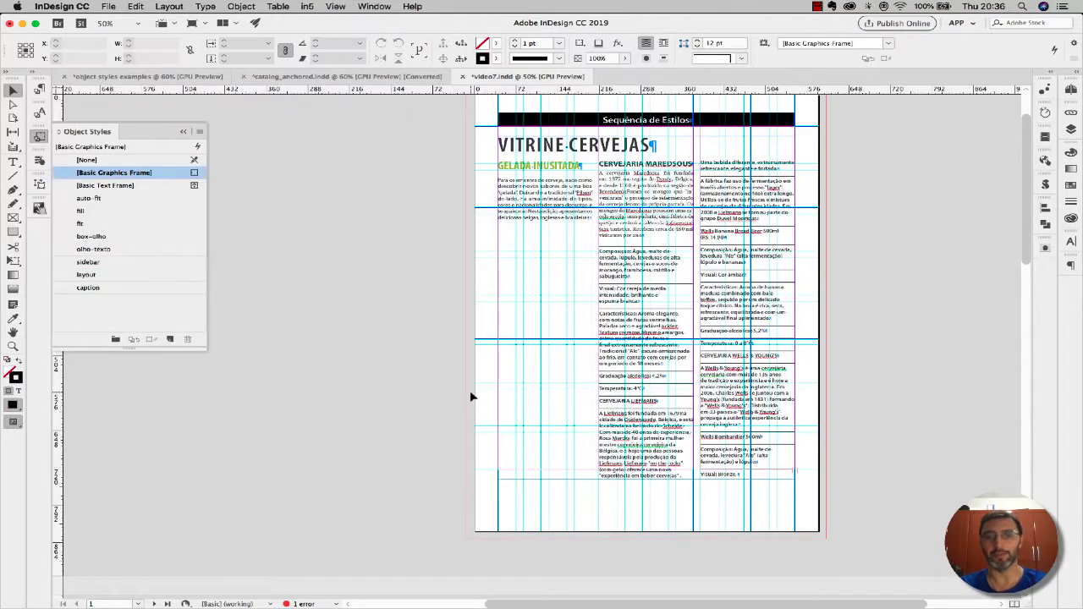
Apply the fit object style to the first image frame on page 2, under the Olhos/Caixas heading
scroll(556, 309, "down", 6)
scroll(558, 313, "down", 4)
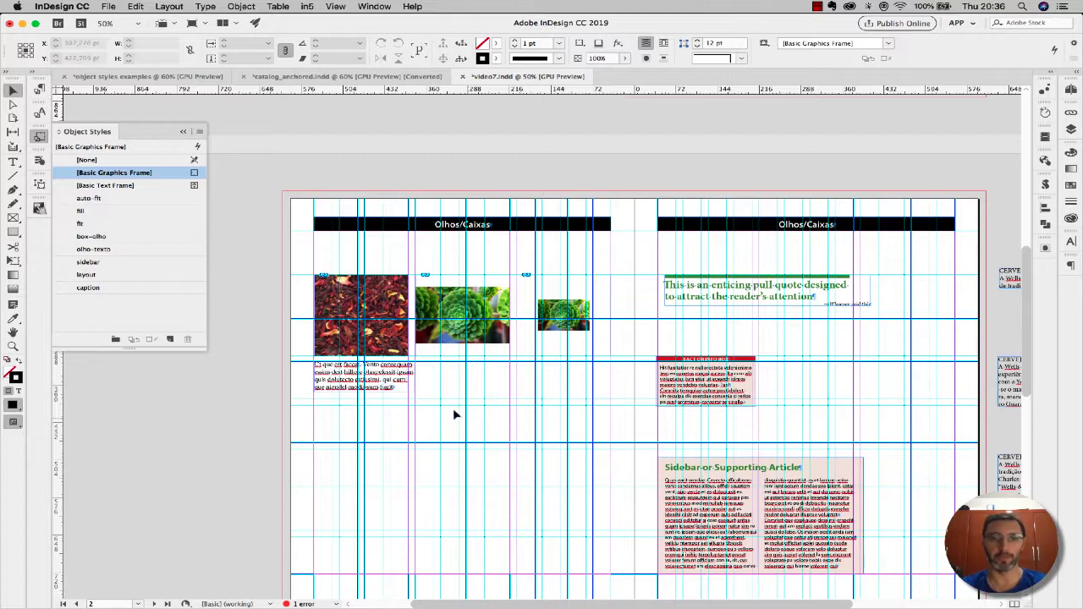
left_click(377, 297)
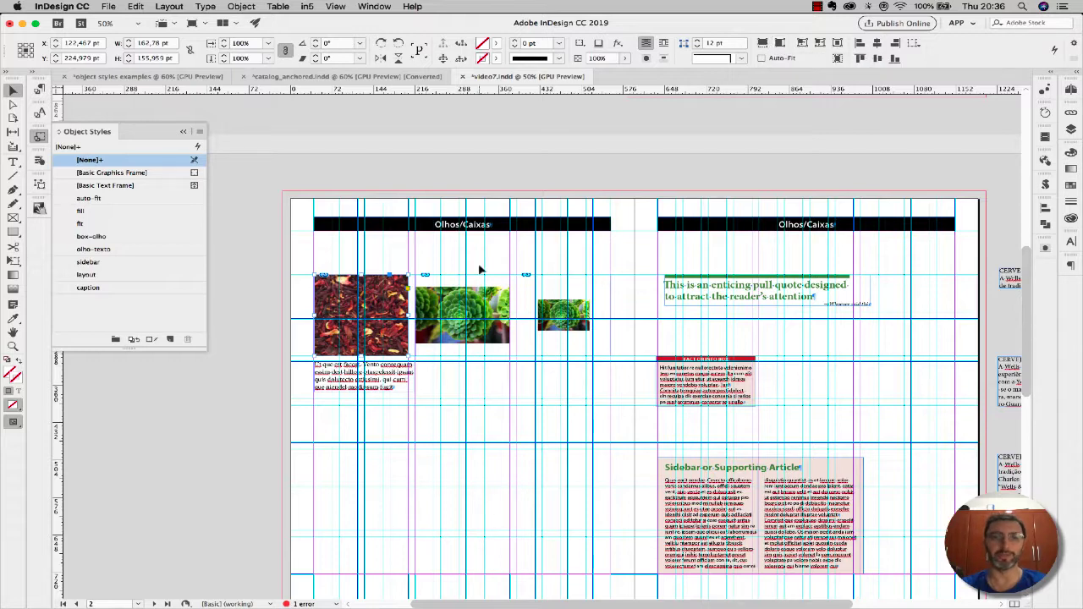
left_click(82, 224)
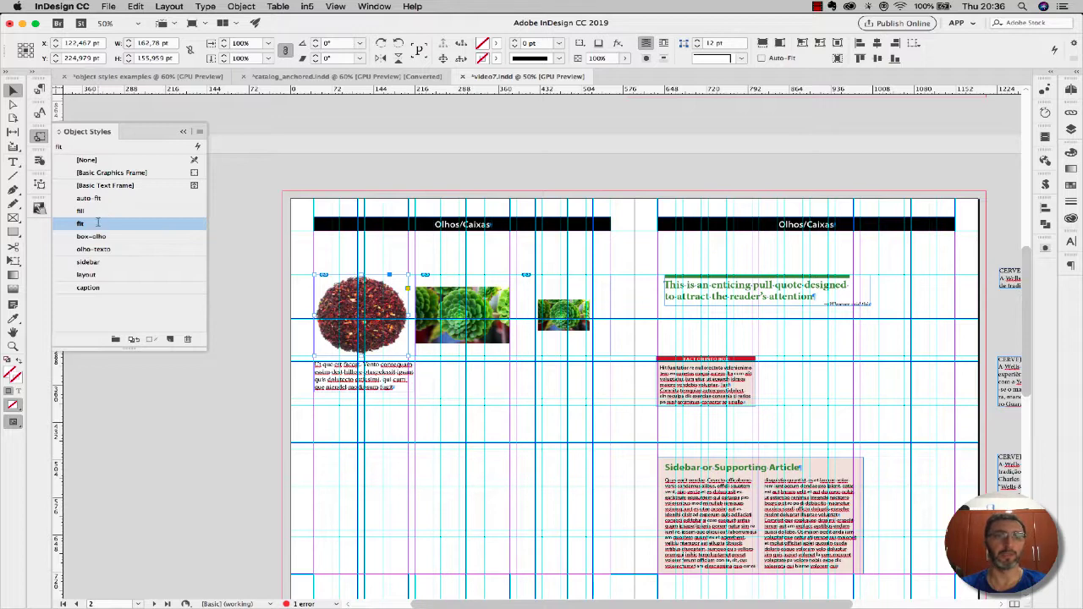
Examine the frame fitting options of the fit object style
double_click(166, 220)
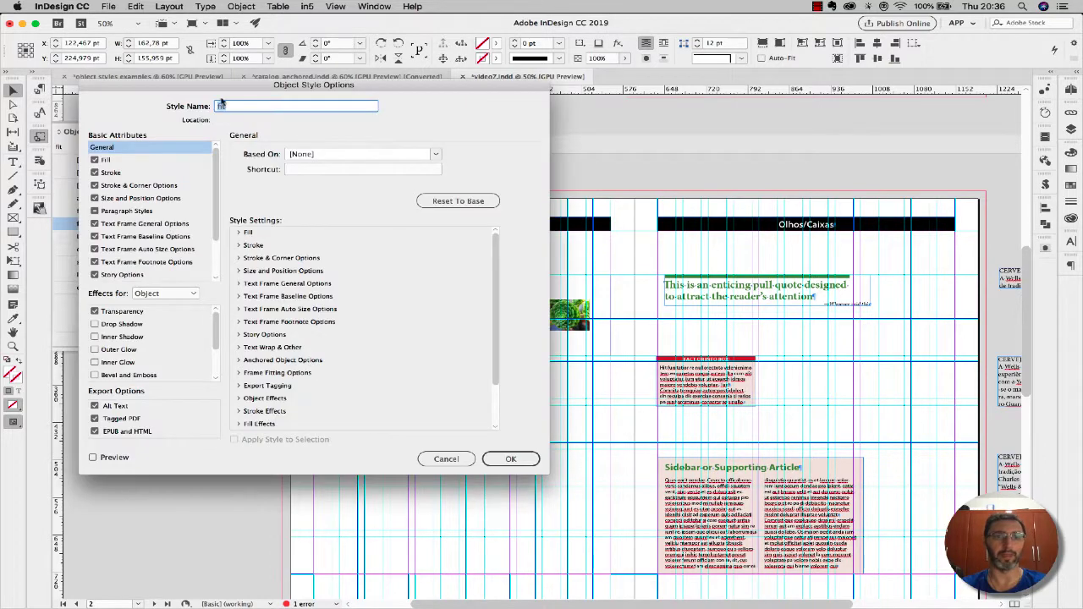
left_click_drag(220, 86, 649, 86)
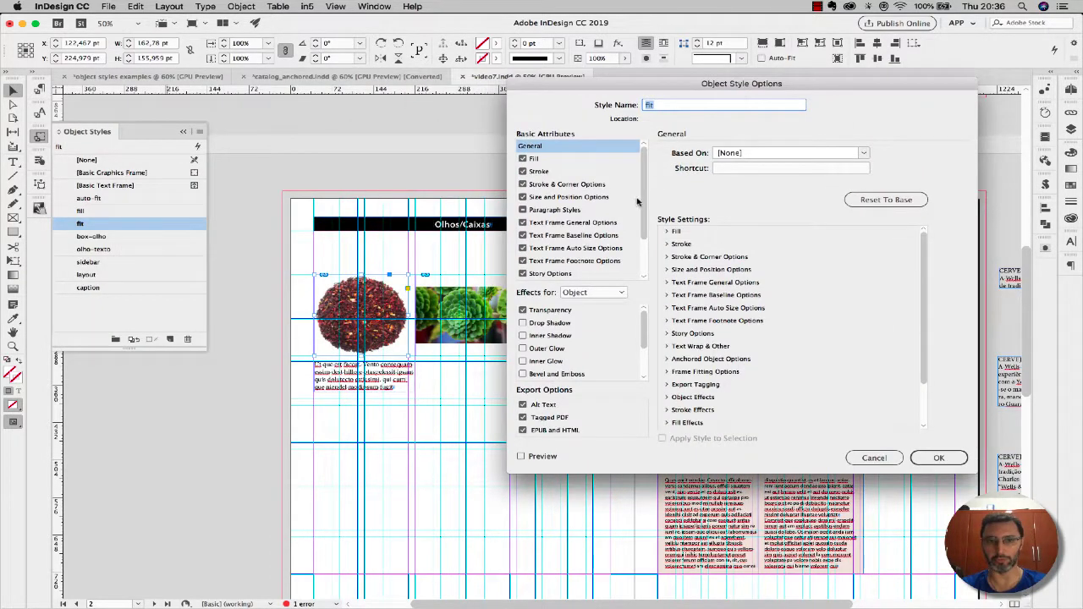
left_click_drag(645, 200, 645, 227)
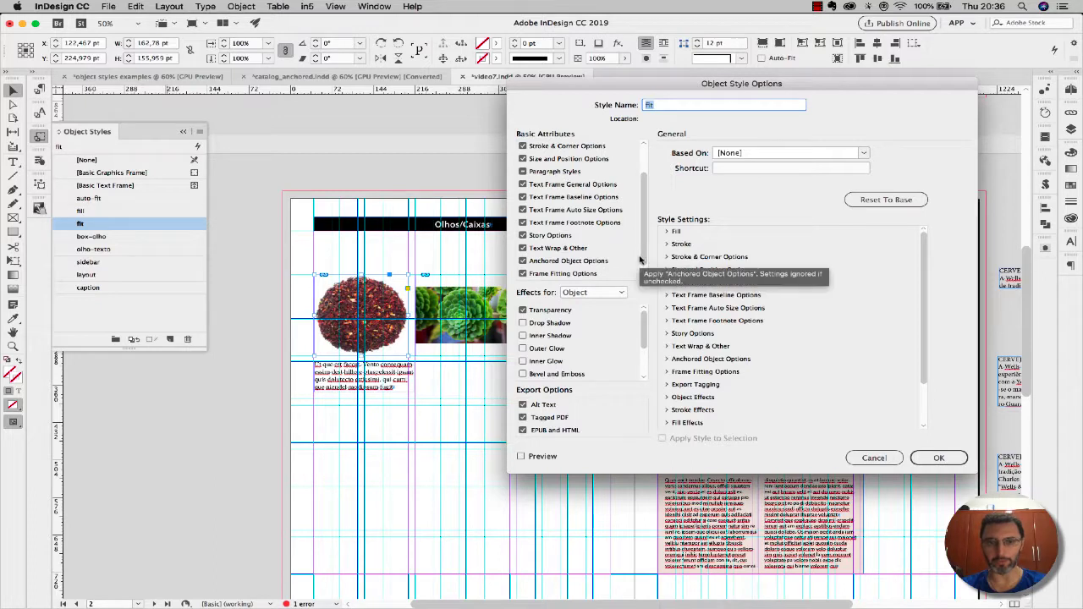
left_click(563, 274)
scroll(645, 261, "down", 1)
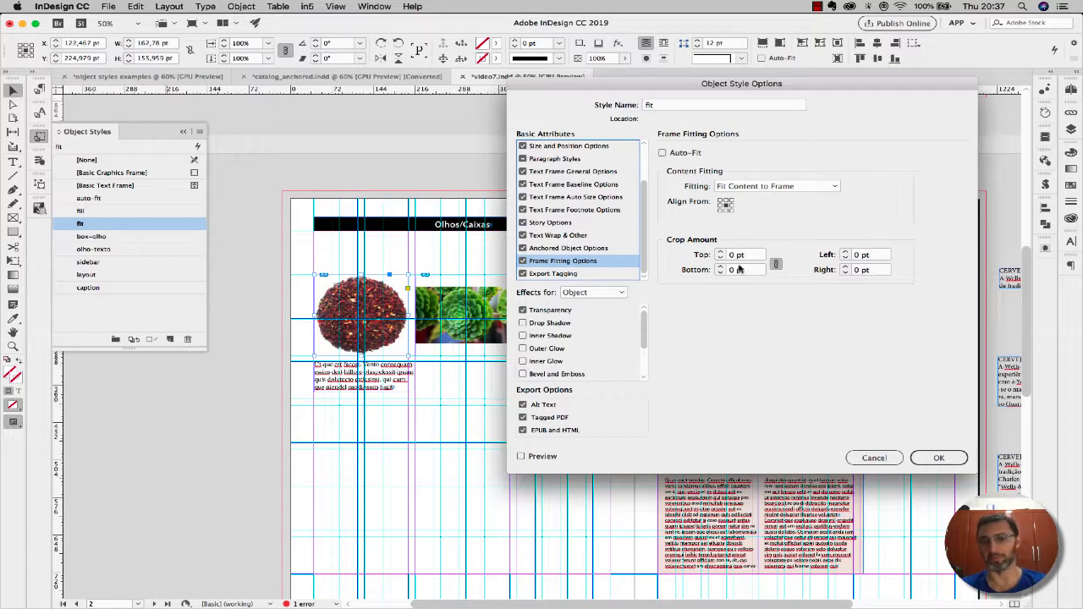
left_click(939, 458)
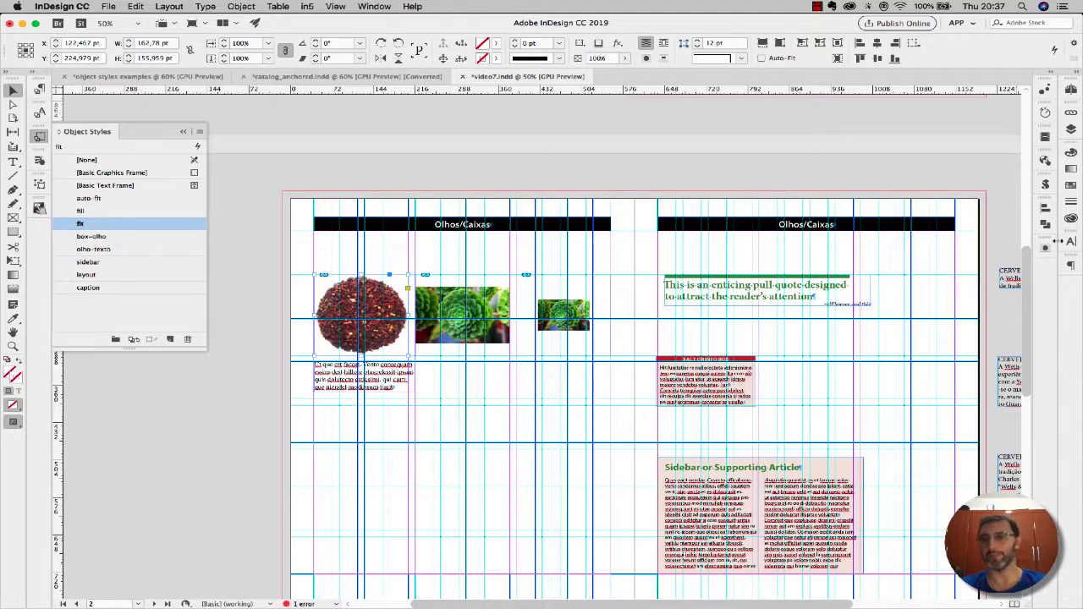
Open the CBR library in CC Libraries, look through its styles and graphics, and close the library view
left_click(1072, 218)
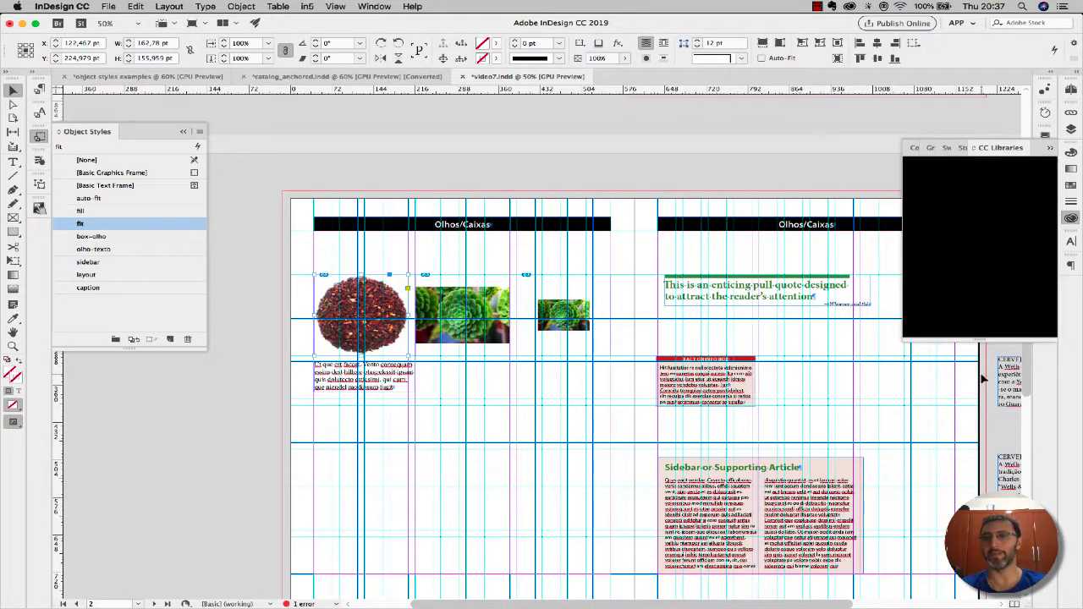
left_click_drag(982, 342, 981, 501)
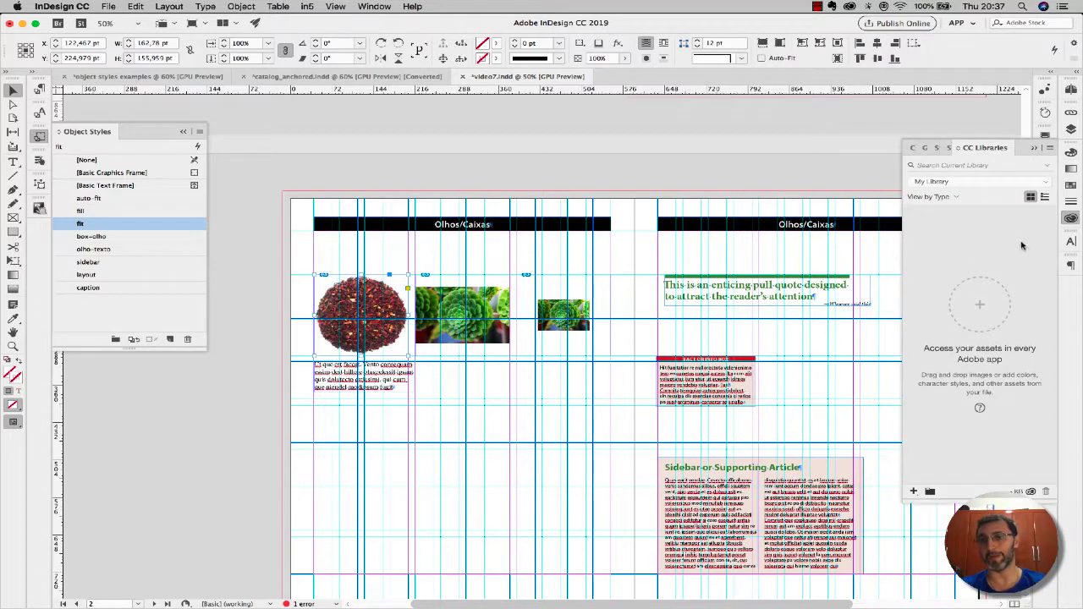
left_click(1047, 182)
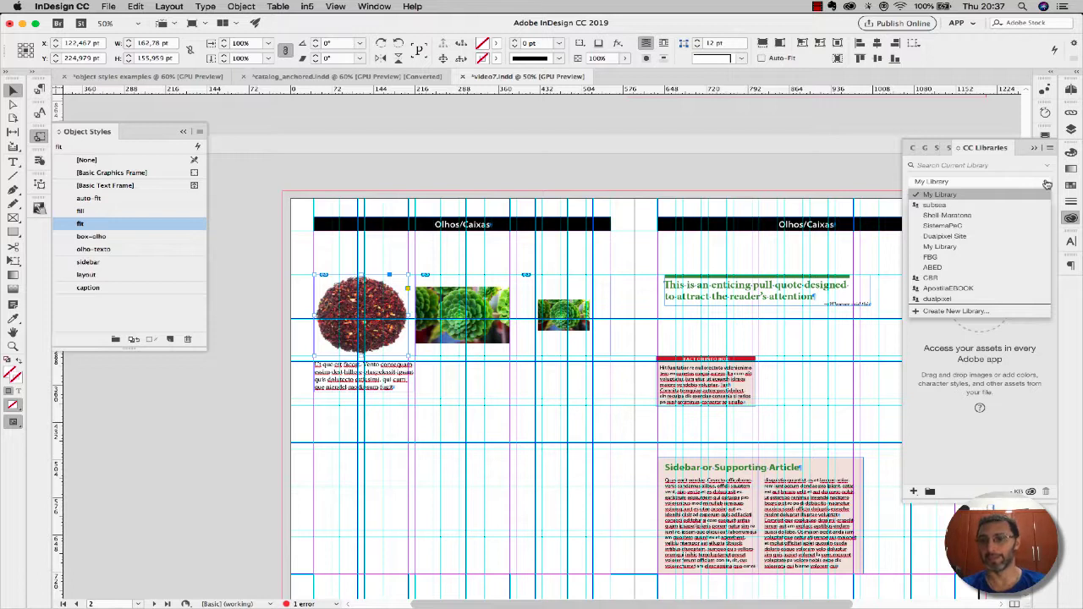
left_click(938, 278)
scroll(979, 347, "down", 10)
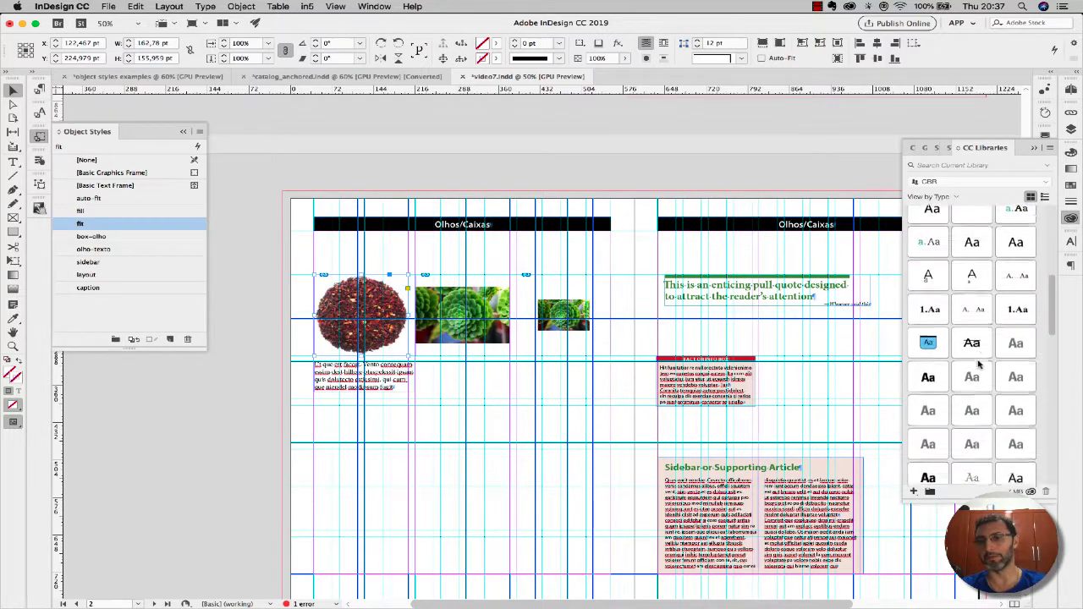
scroll(980, 364, "down", 8)
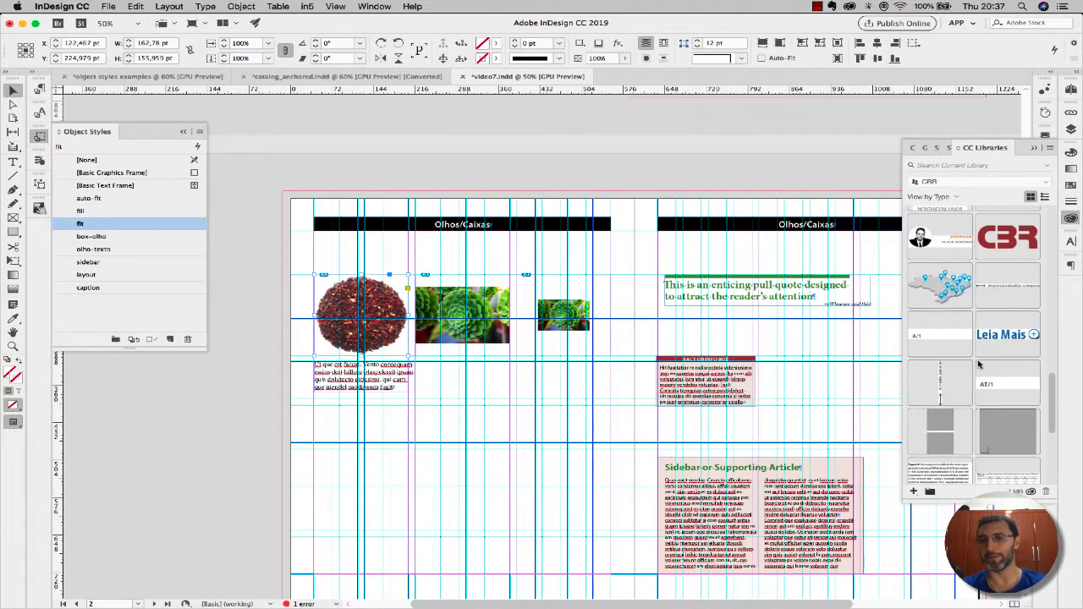
scroll(979, 364, "up", 10)
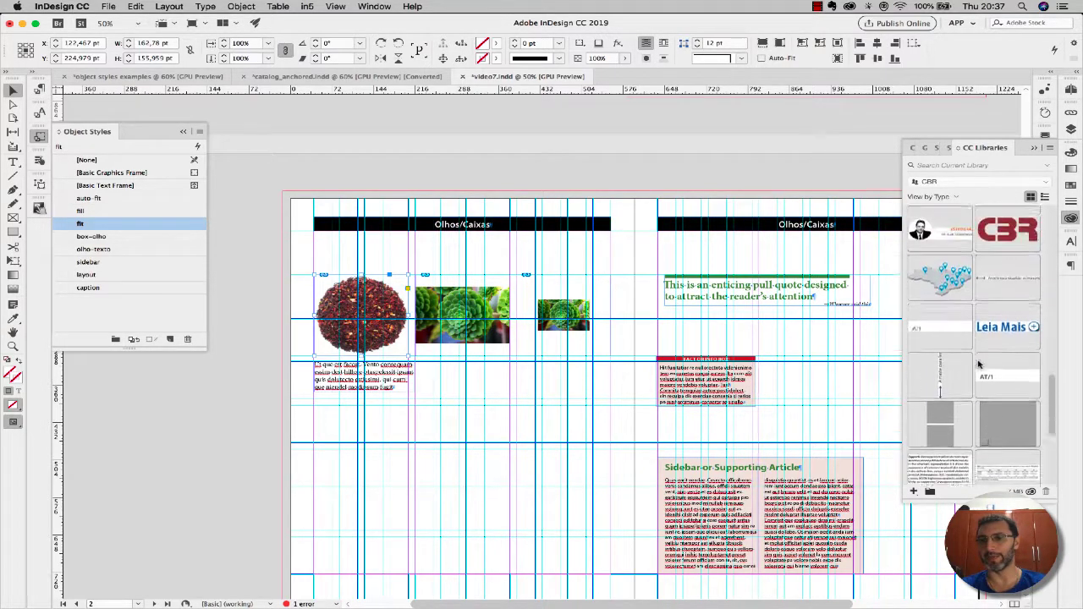
scroll(986, 356, "up", 8)
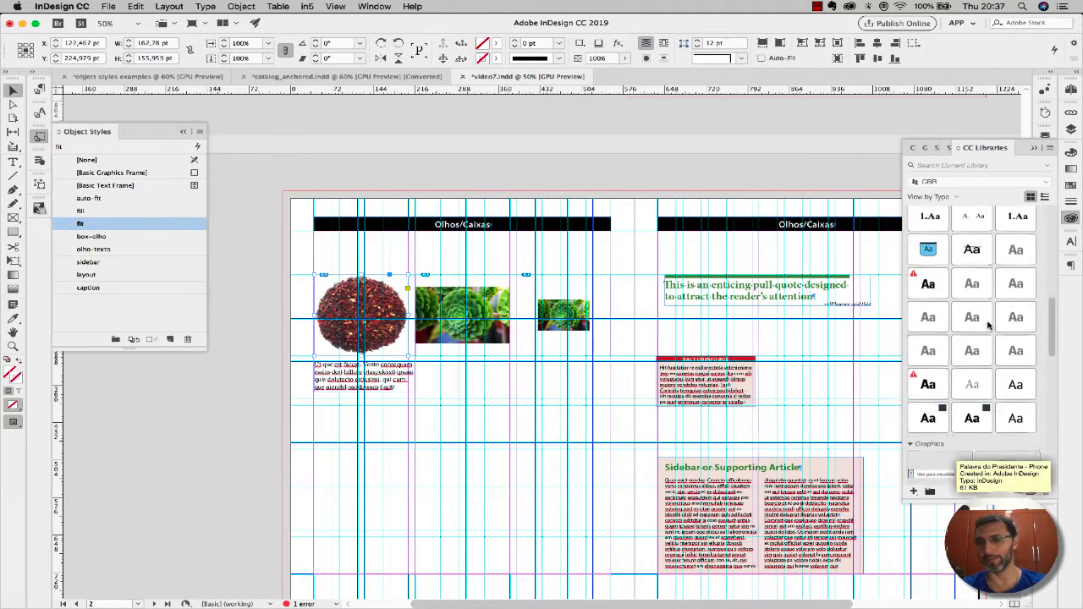
scroll(992, 359, "down", 6)
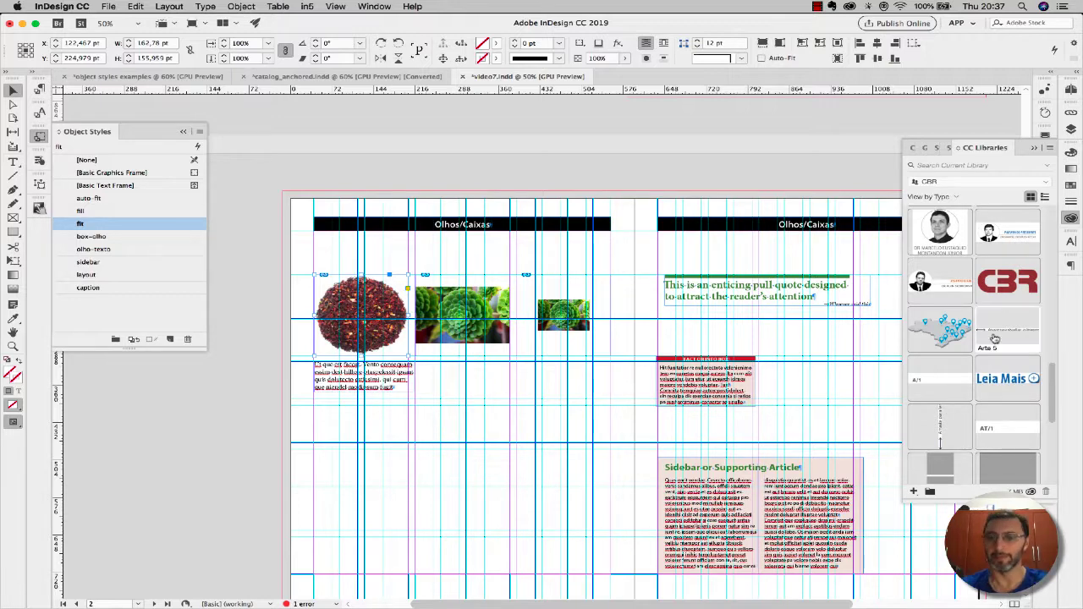
left_click(1034, 149)
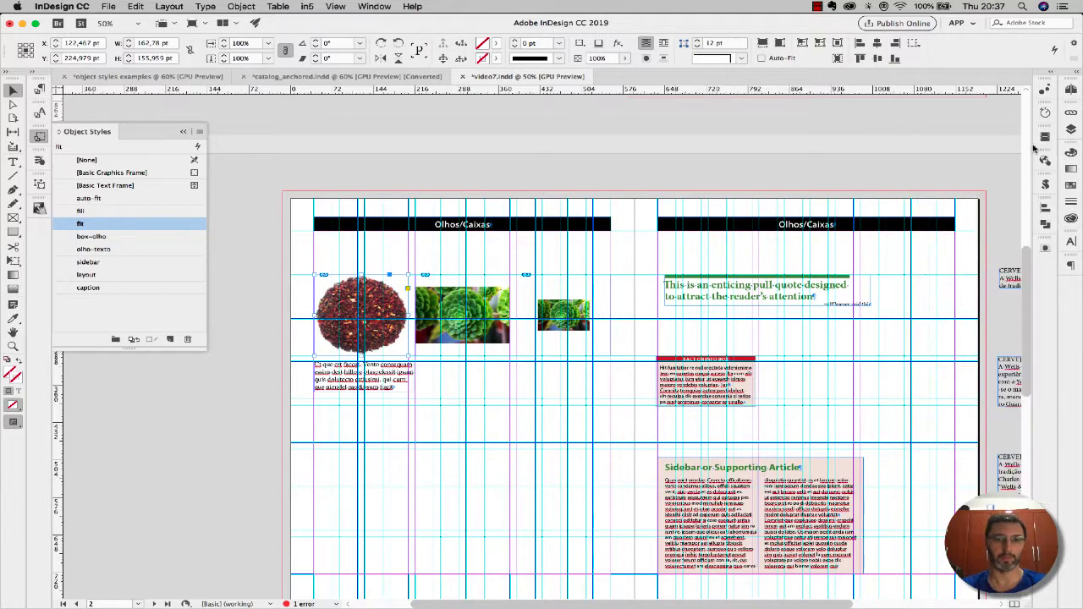
Apply the fill object style to the middle succulent image frame on page 2
left_click(506, 335)
left_click(452, 341)
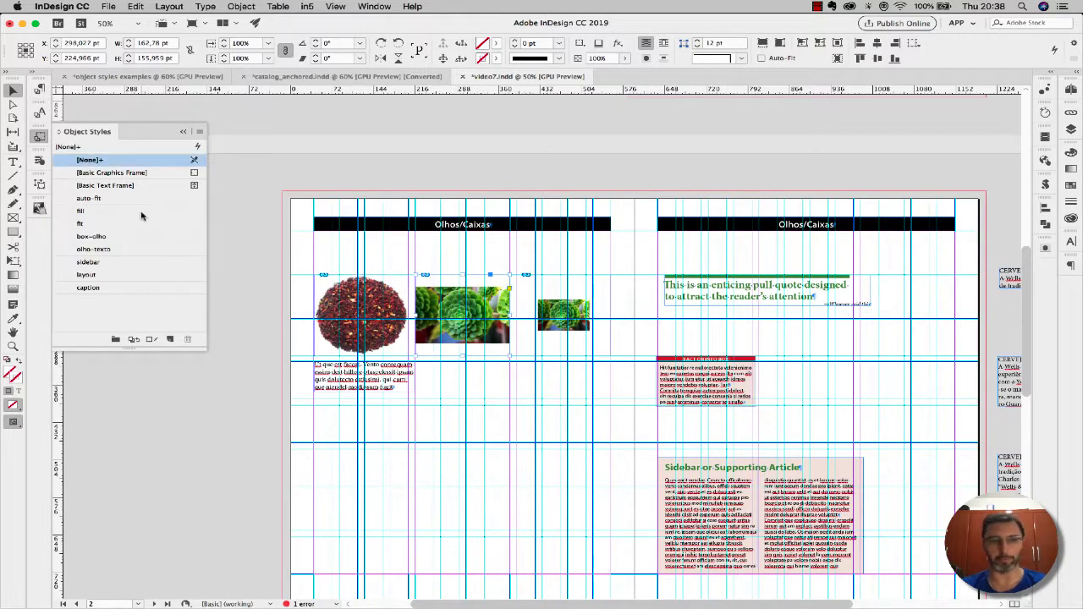
left_click(90, 212)
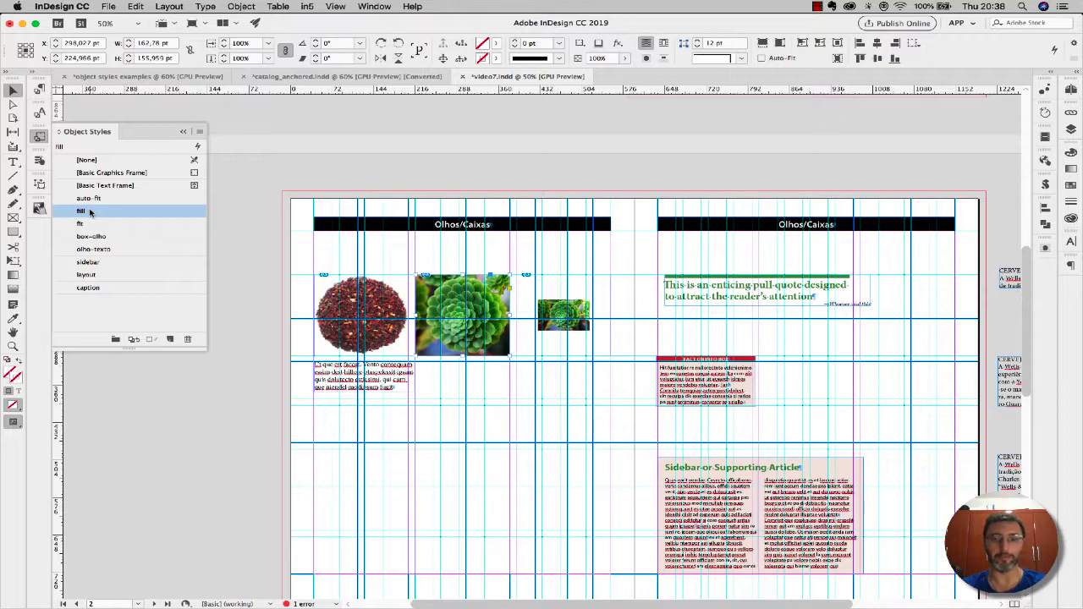
Examine the frame fitting options of the fill object style, including its content fitting choices
left_click(112, 212)
double_click(162, 213)
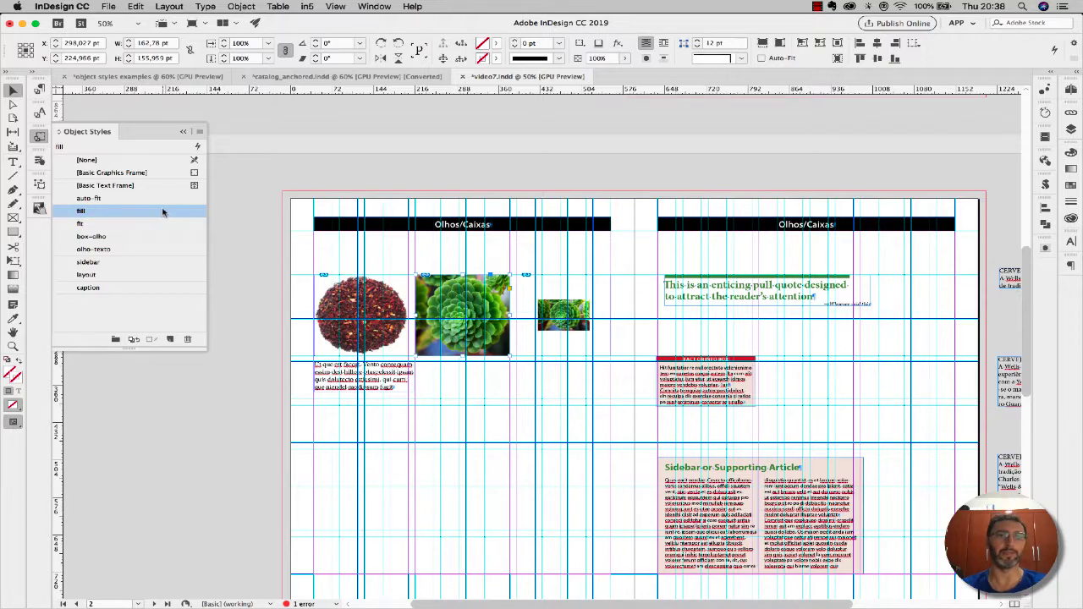
left_click(556, 262)
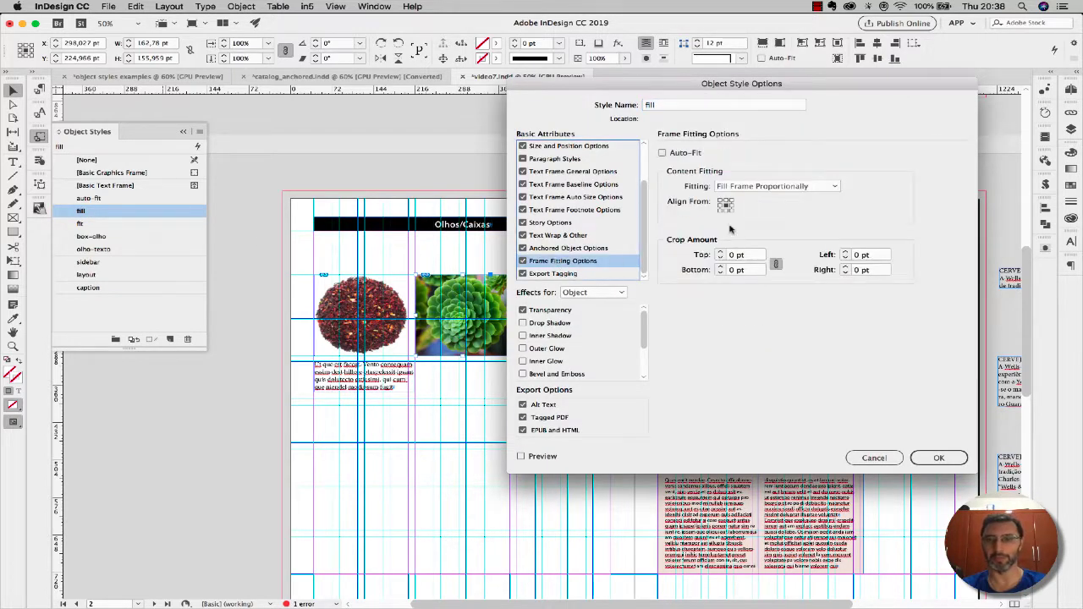
left_click(754, 187)
left_click(784, 172)
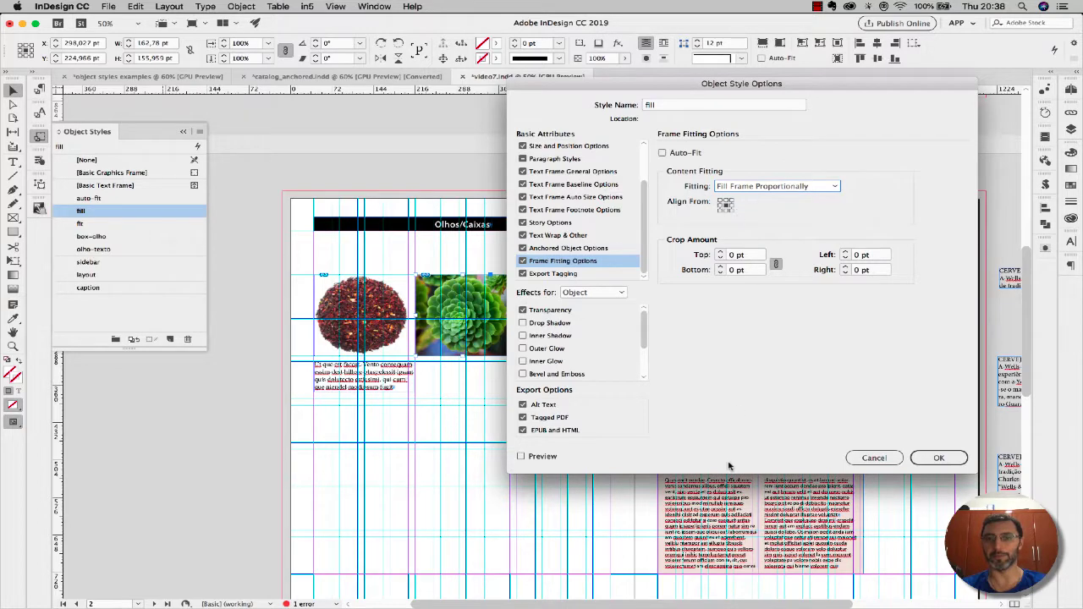
left_click(939, 458)
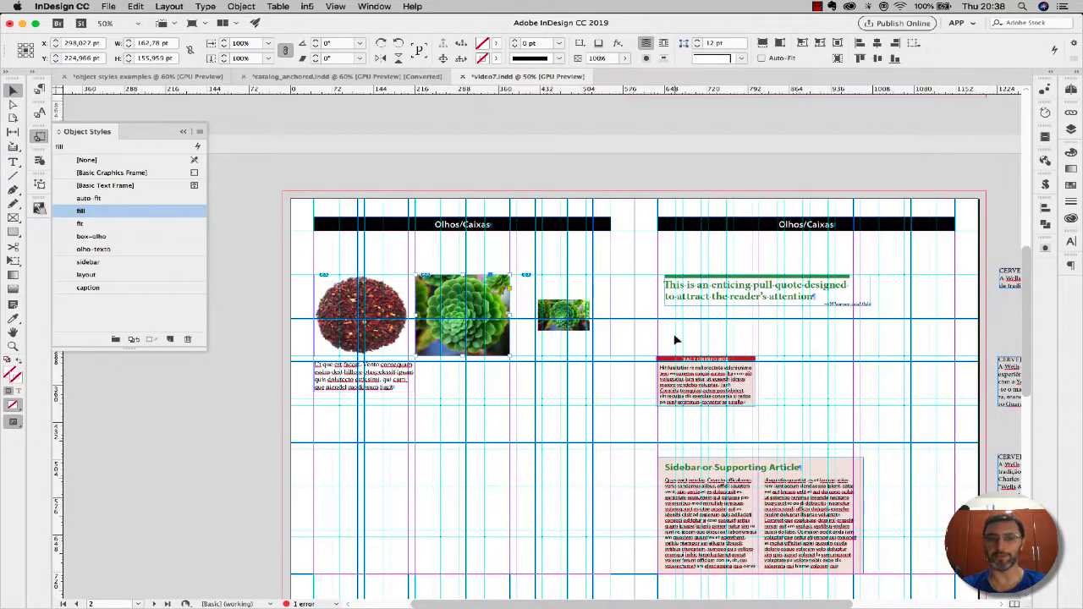
Apply the auto-fit object style to the third image frame in the row on page 2
left_click(577, 306)
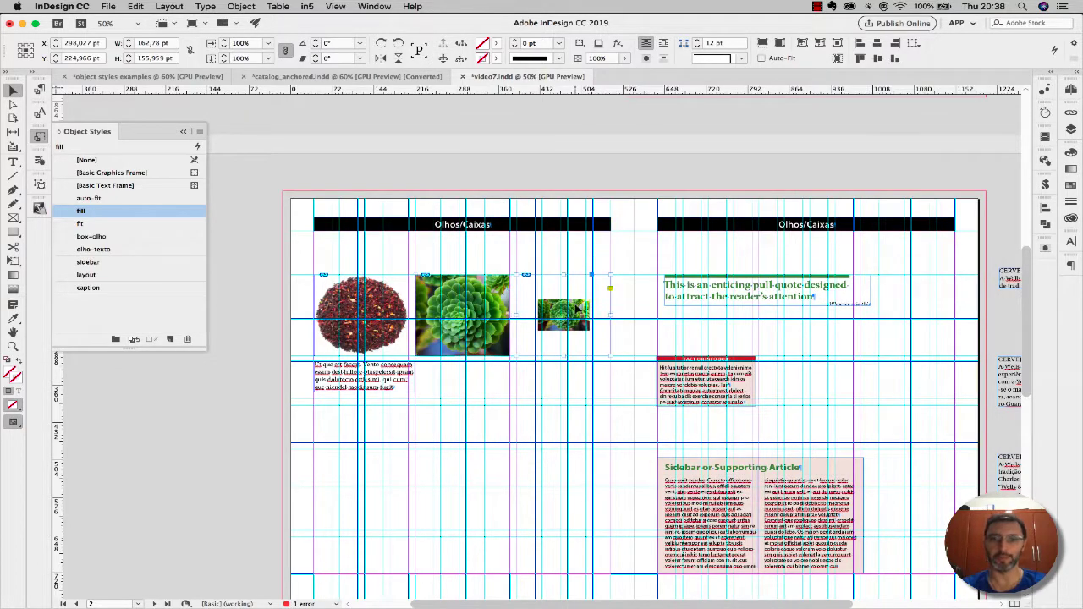
left_click(89, 202)
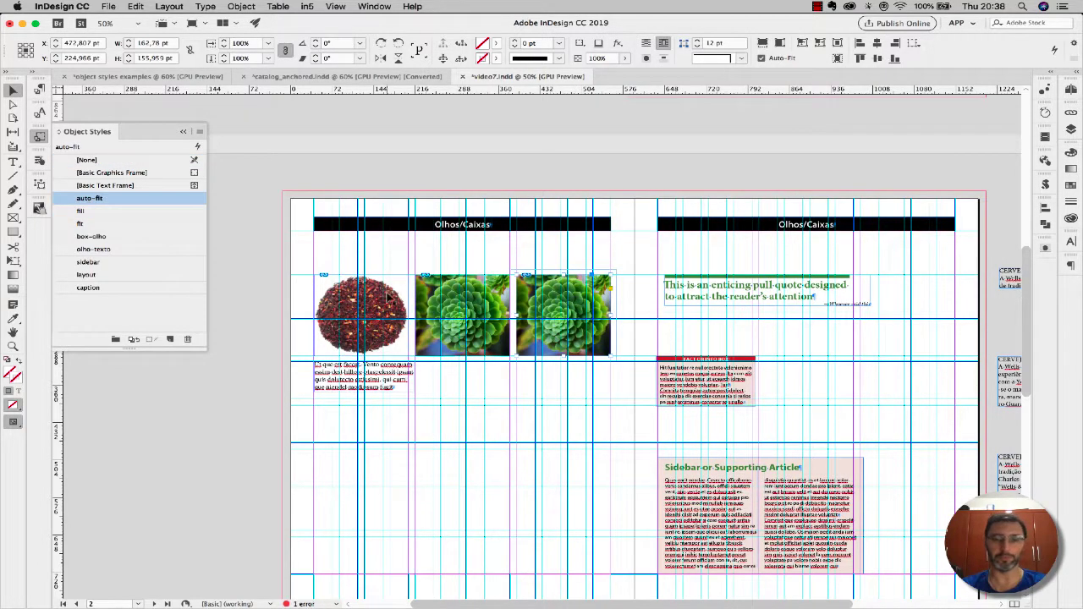
Shorten the middle image frame, stretch the third frame's height to about 363 pt, and shrink the third frame back to about 158 pt
left_click(469, 329)
left_click_drag(464, 357, 474, 330)
left_click(537, 337)
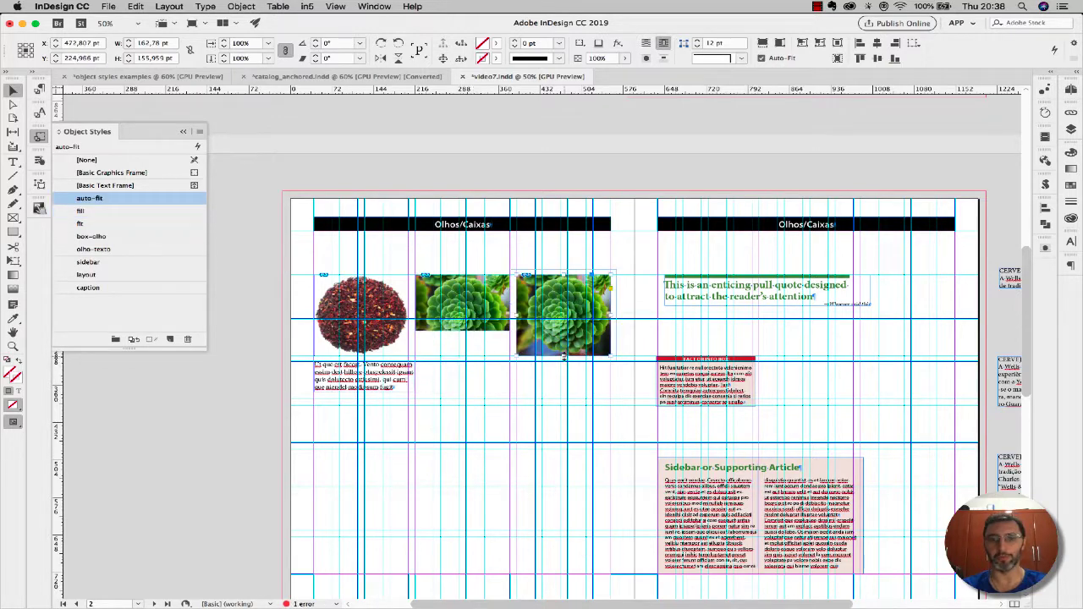
left_click_drag(563, 356, 568, 464)
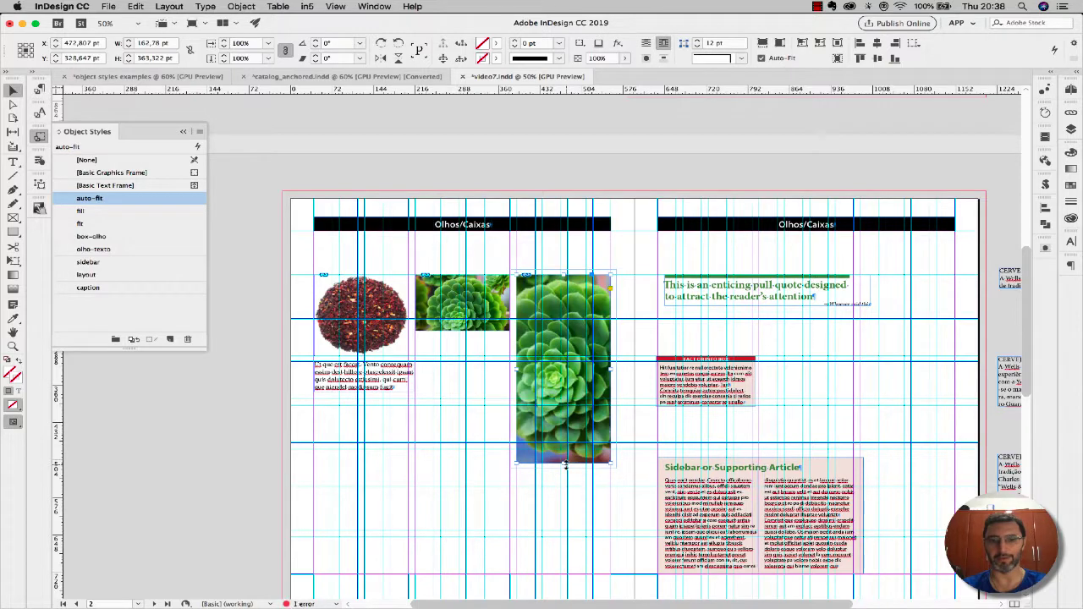
mouse_move(571, 341)
left_mouse_down()
mouse_move(565, 319)
mouse_move(567, 359)
left_mouse_up()
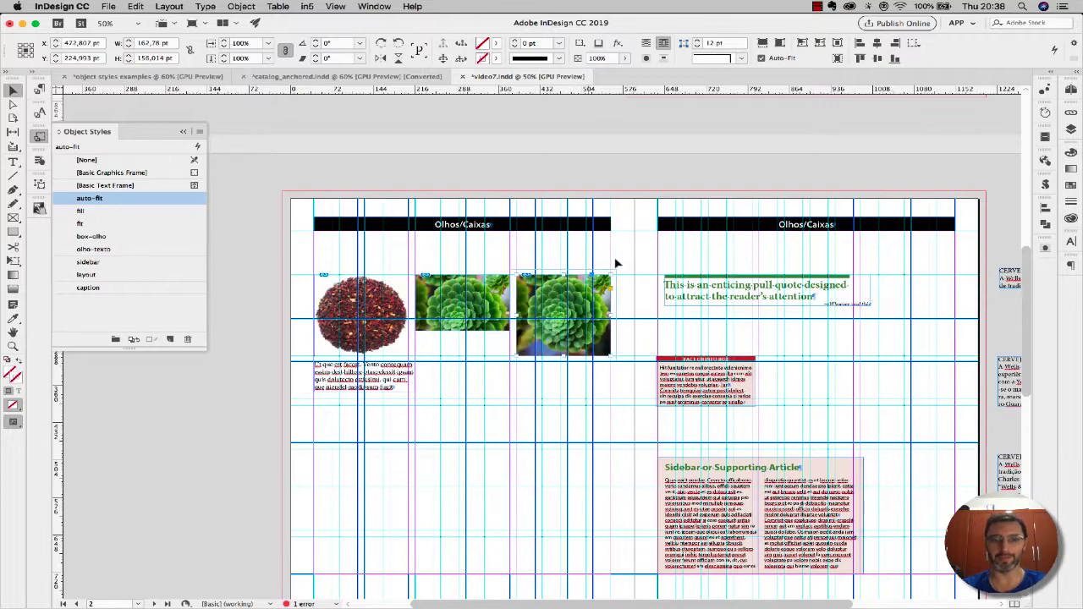
Move the auto-fit image frame so it overlaps the first column of the Sidebar or Supporting Article text
left_click_drag(603, 288, 677, 499)
scroll(628, 504, "down", 2)
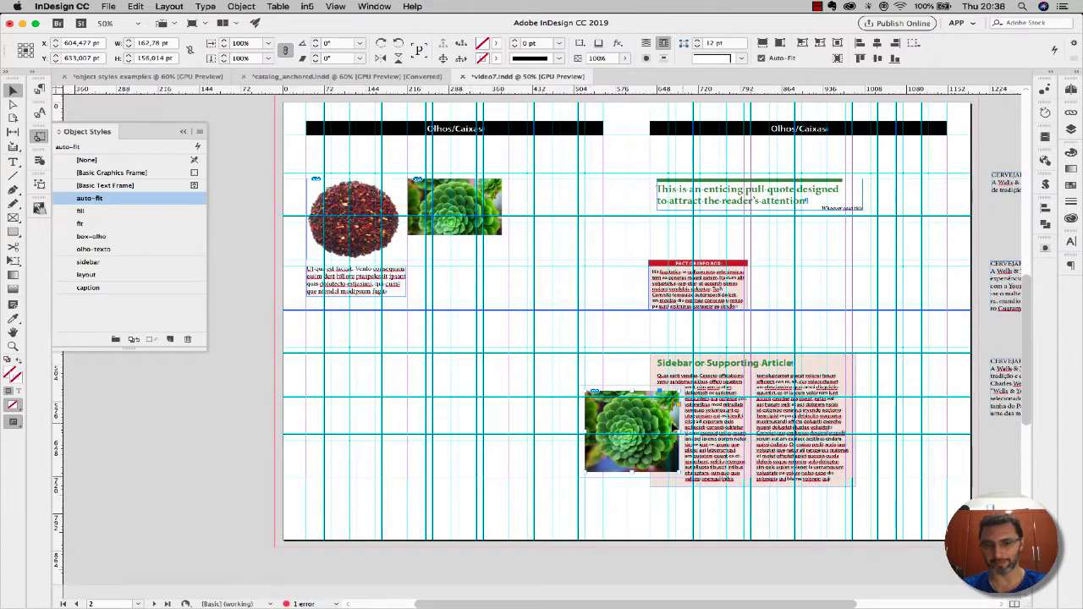
left_click_drag(661, 424, 670, 413)
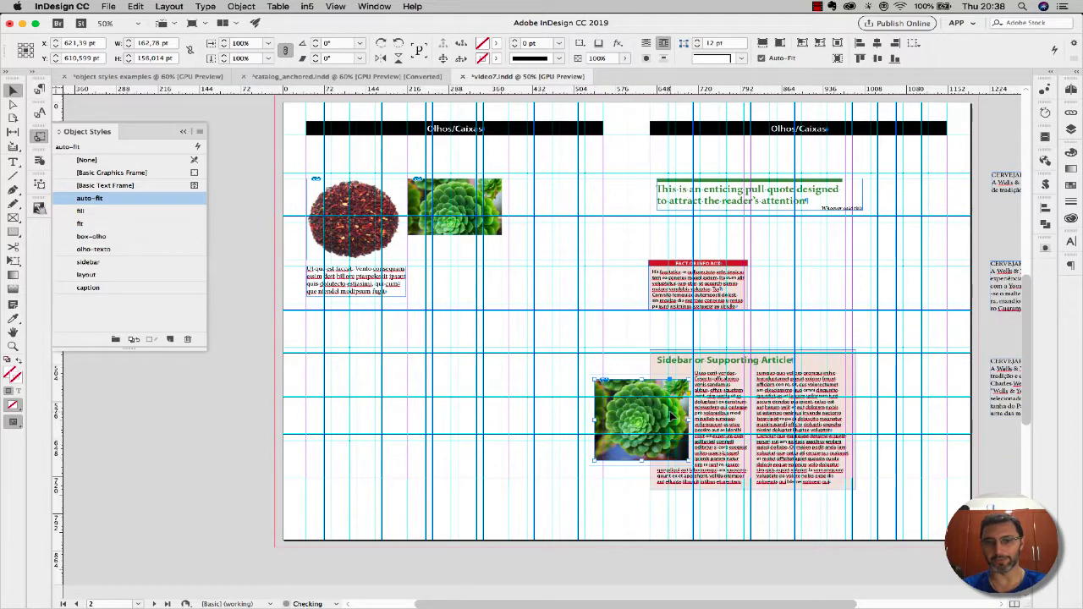
Examine the frame fitting and text wrap options of the auto-fit object style
left_click(563, 406)
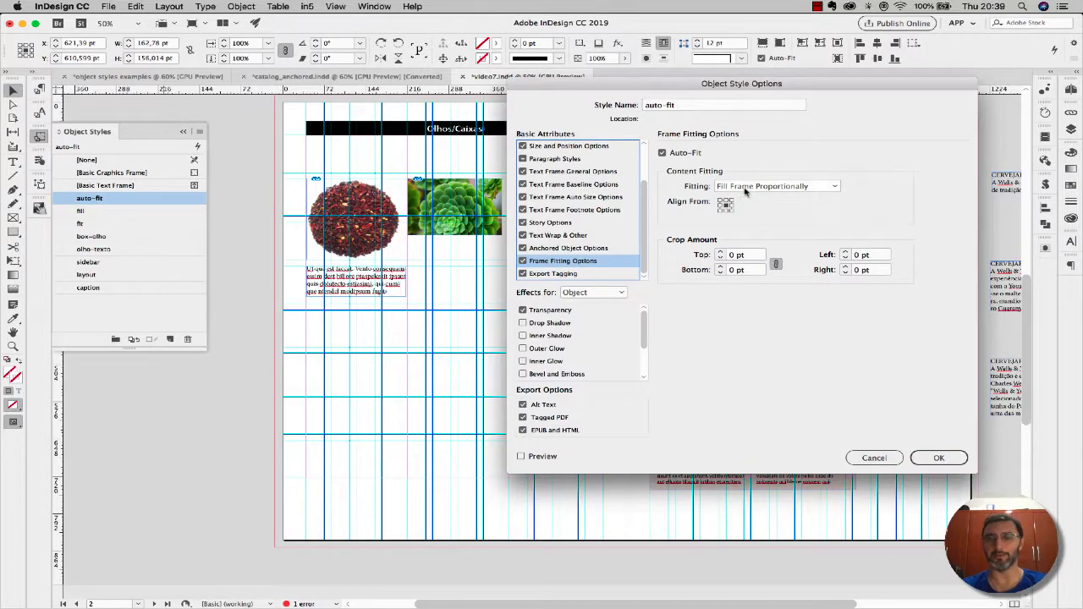
left_click(584, 235)
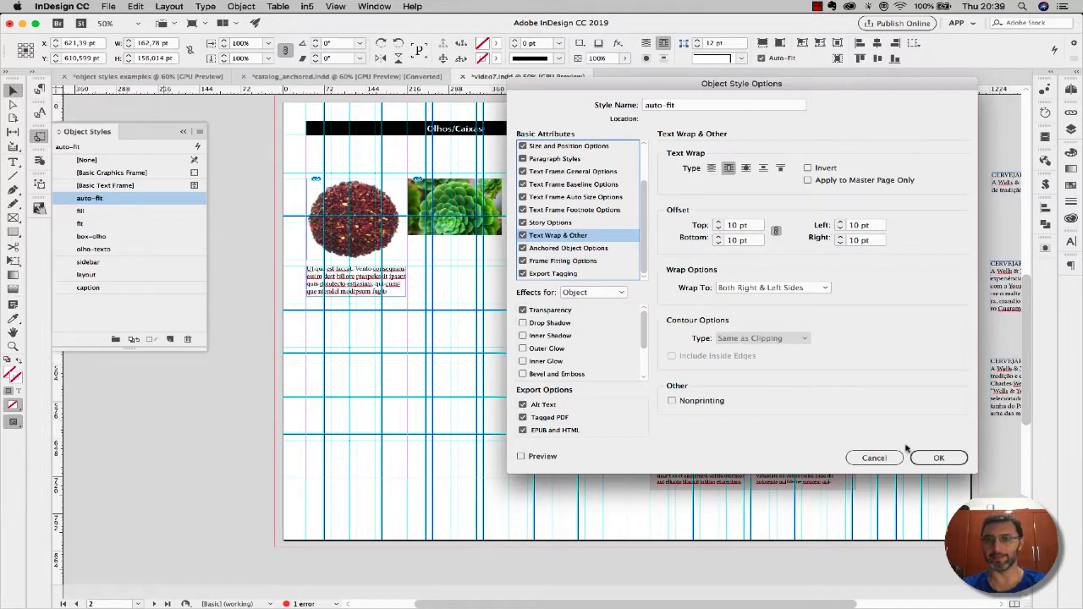
left_click(938, 457)
Apply the caption object style to the text frame below the first image and align the frame with the column's left margin
key("super+equal")
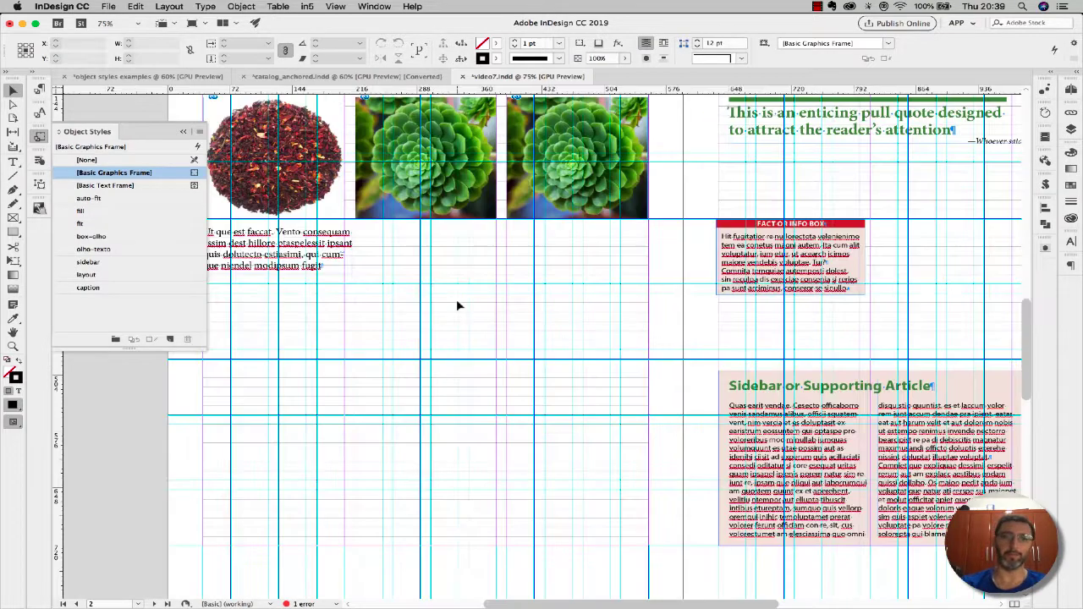
scroll(457, 306, "left", 5)
left_click(491, 271)
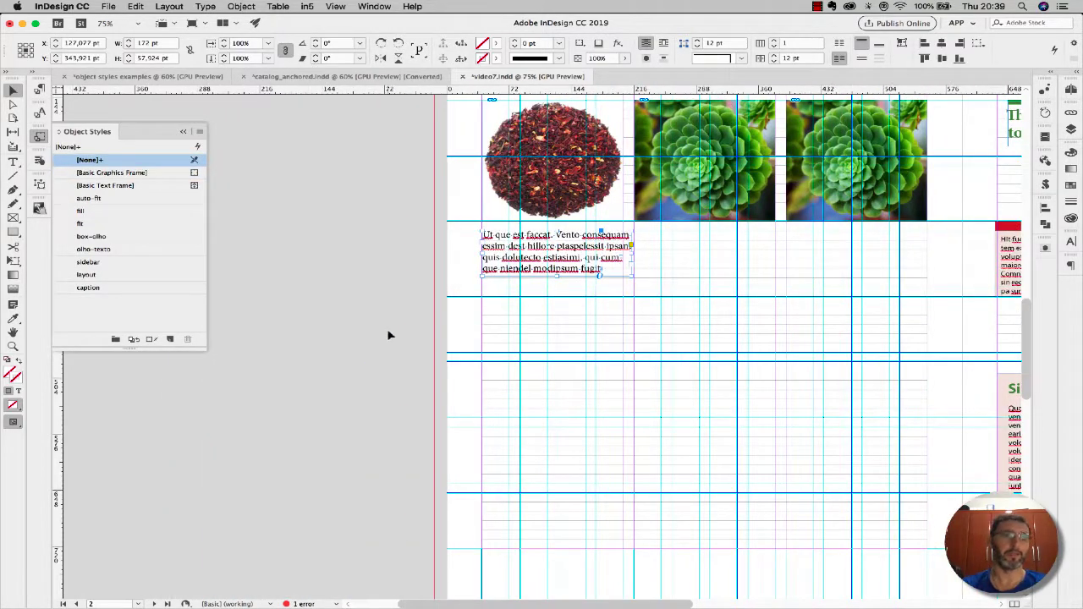
left_click(140, 289)
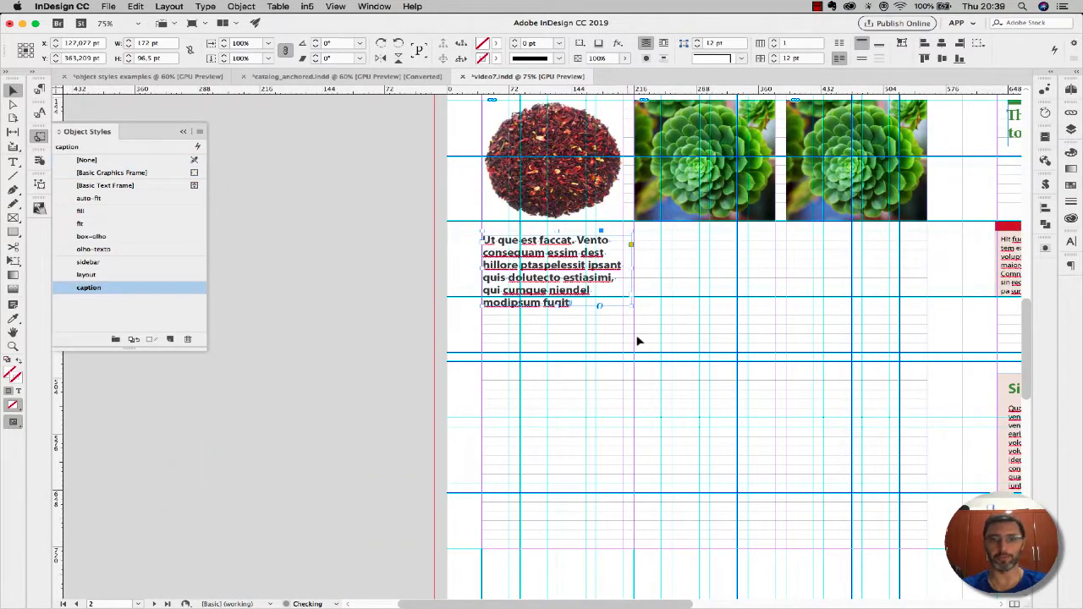
scroll(639, 341, "up", 1)
left_click_drag(625, 273, 617, 271)
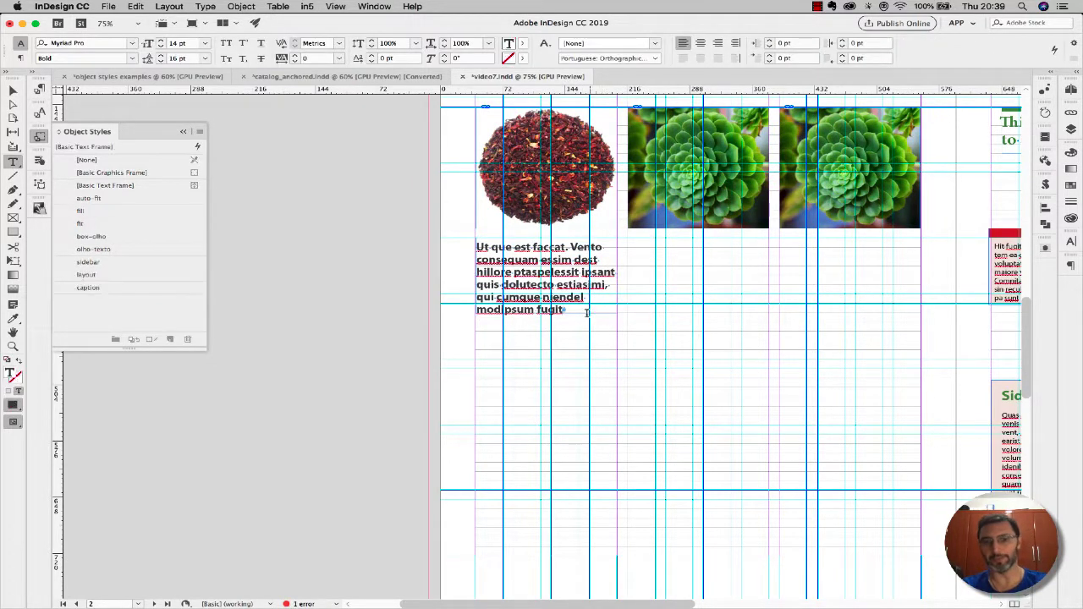
Delete the last three lines of the caption text, starting from "quis dolutecto"
left_click_drag(584, 310, 455, 287)
key("BackSpace")
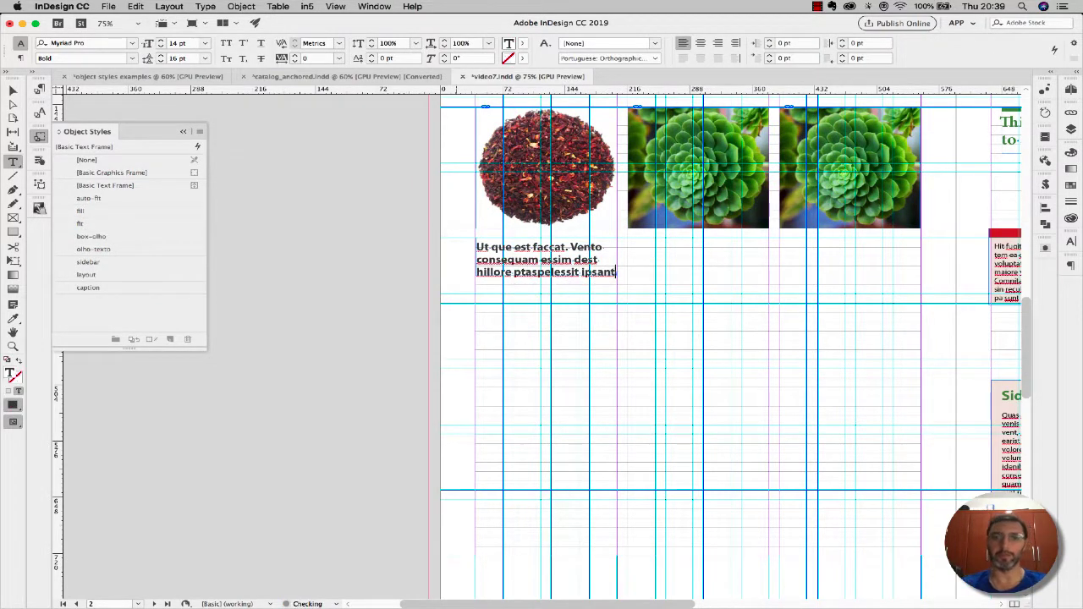
key("Escape")
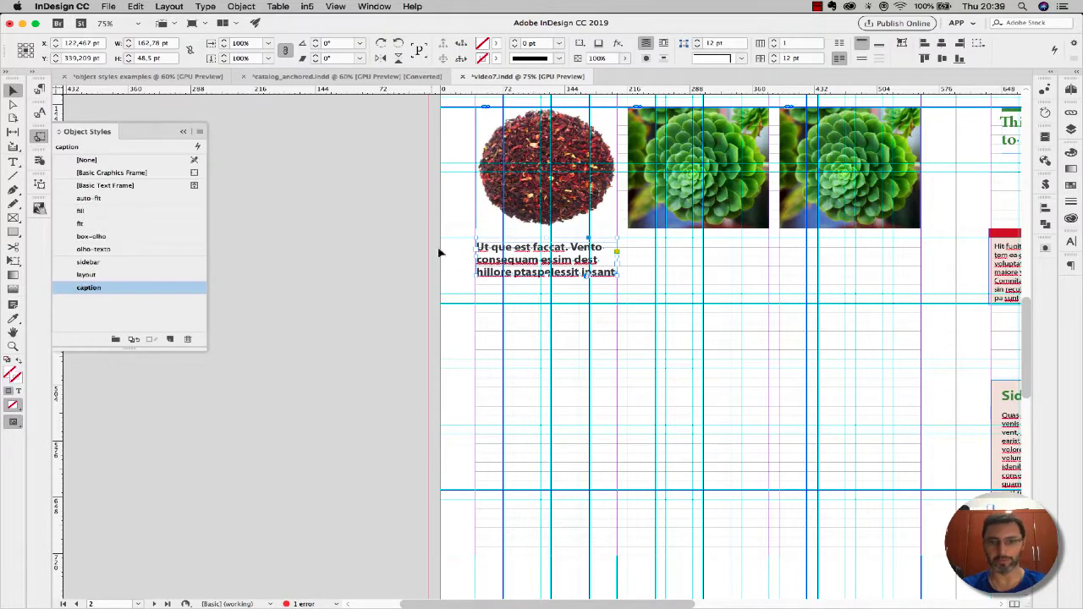
Add "maior de text" to the end of the caption, removing the extra empty paragraphs
double_click(613, 270)
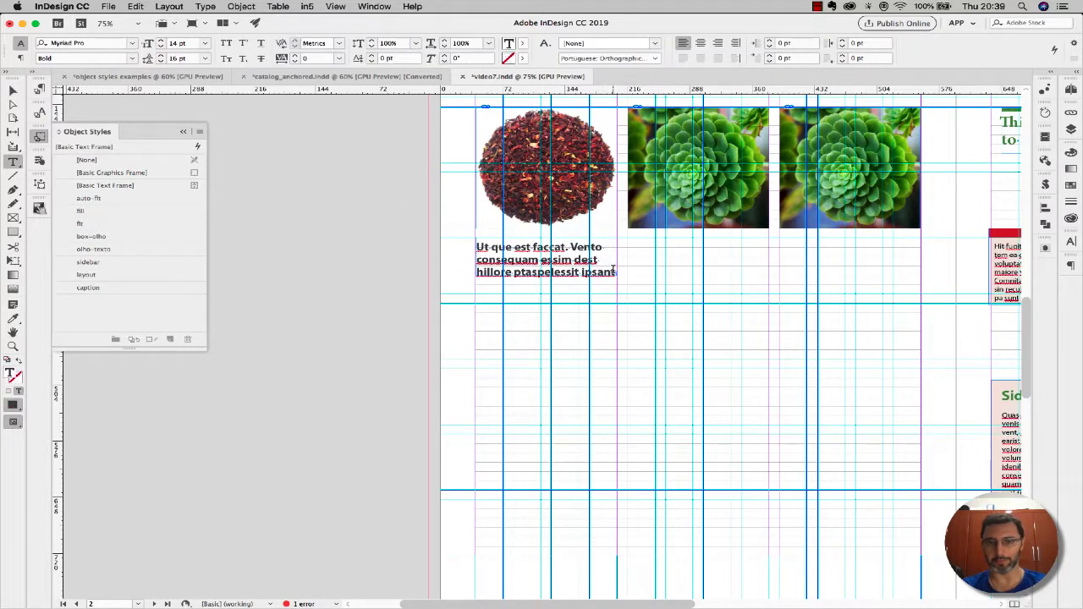
type("maior de tex")
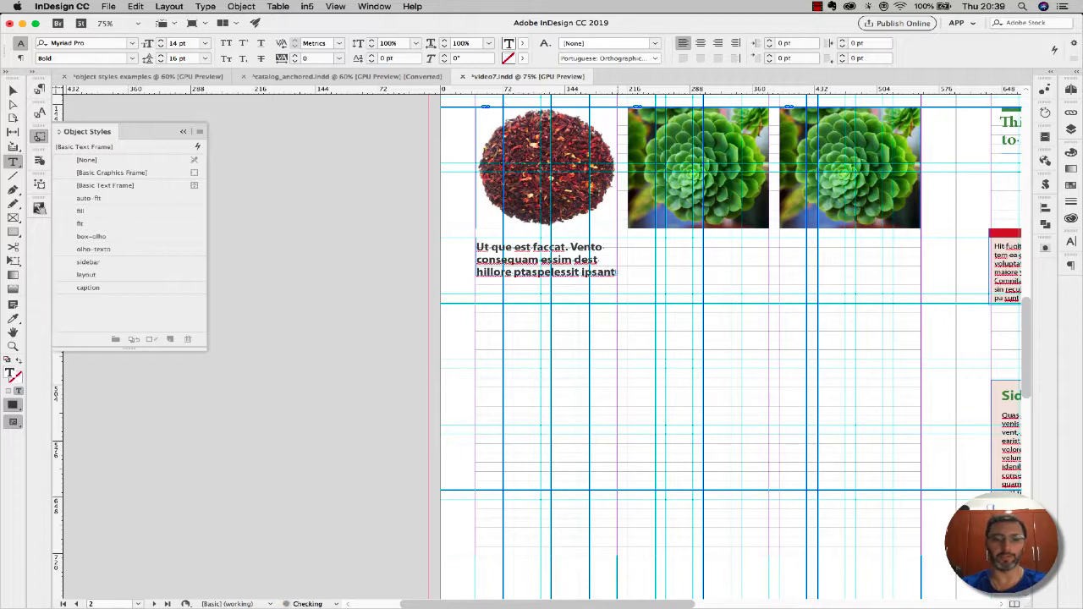
type("to")
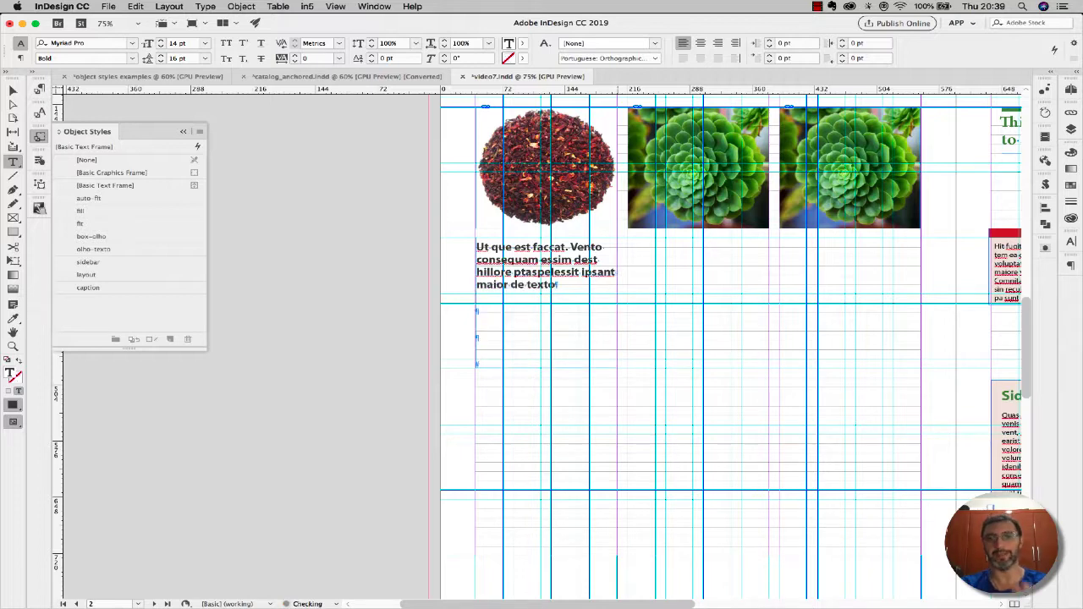
key("BackSpace")
key("BackSpace")
key("BackSpace")
key("BackSpace")
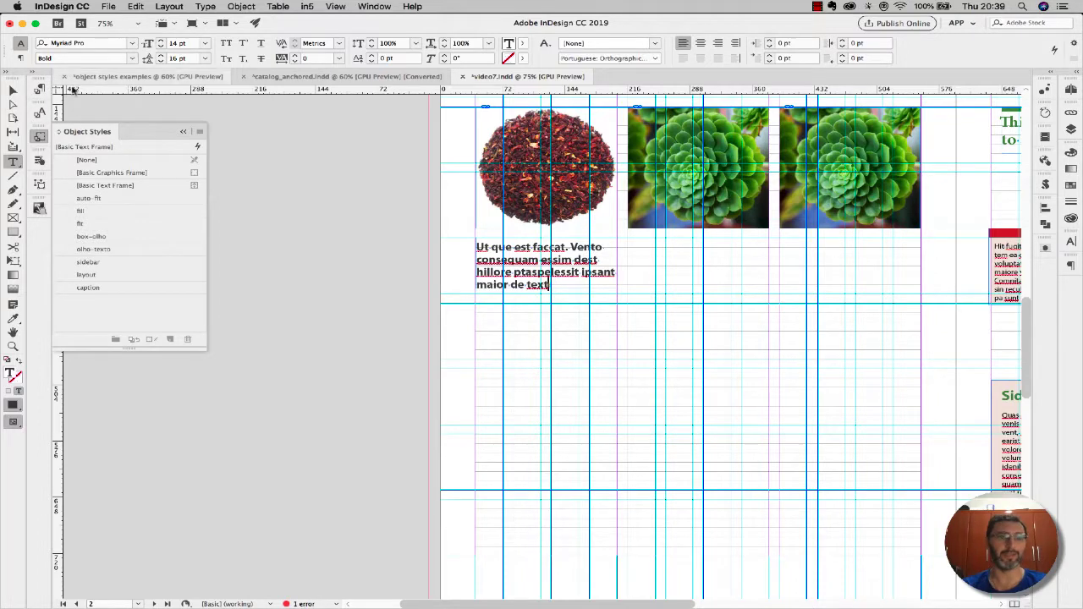
Move the caption frame up against the bottom edge of the first image
key("Escape")
key("super+equal")
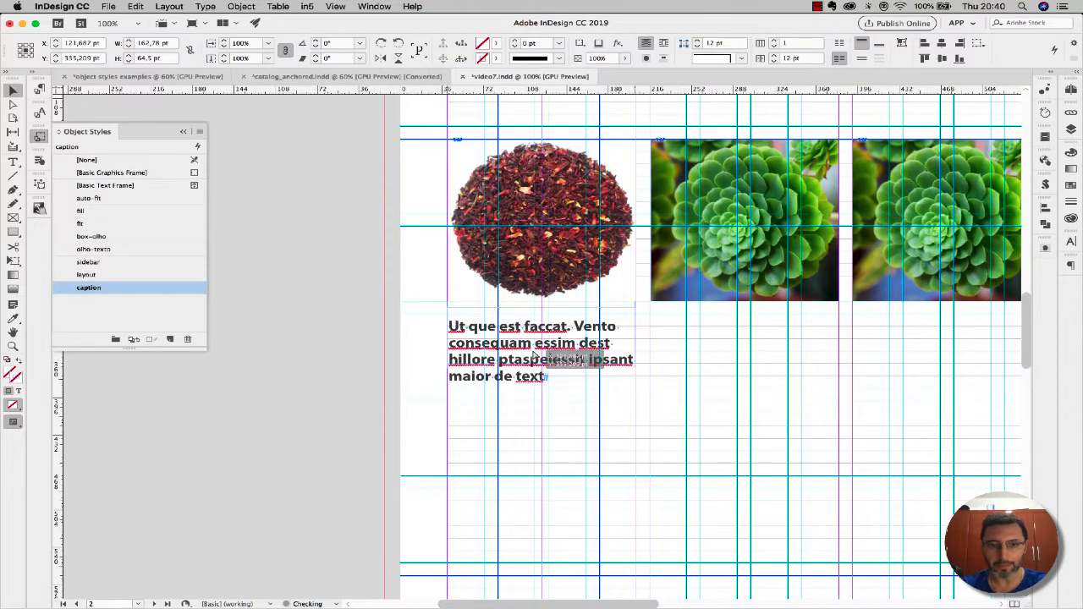
left_click_drag(533, 364, 525, 351)
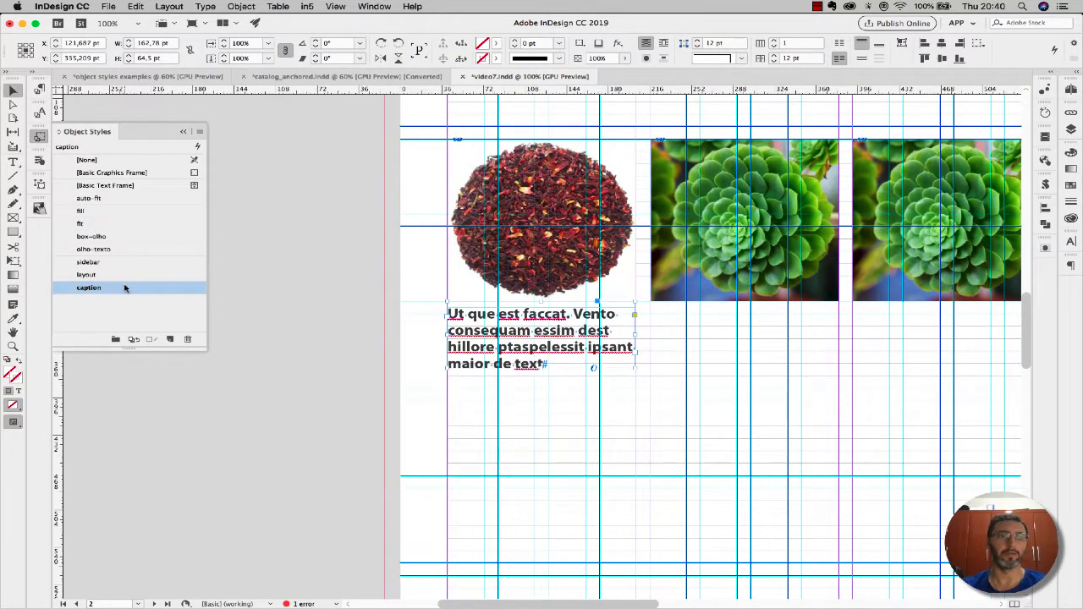
Switch the caption object style's text frame auto-sizing off and set it back to Height Only
double_click(125, 289)
scroll(576, 220, "down", 1)
left_click(559, 237)
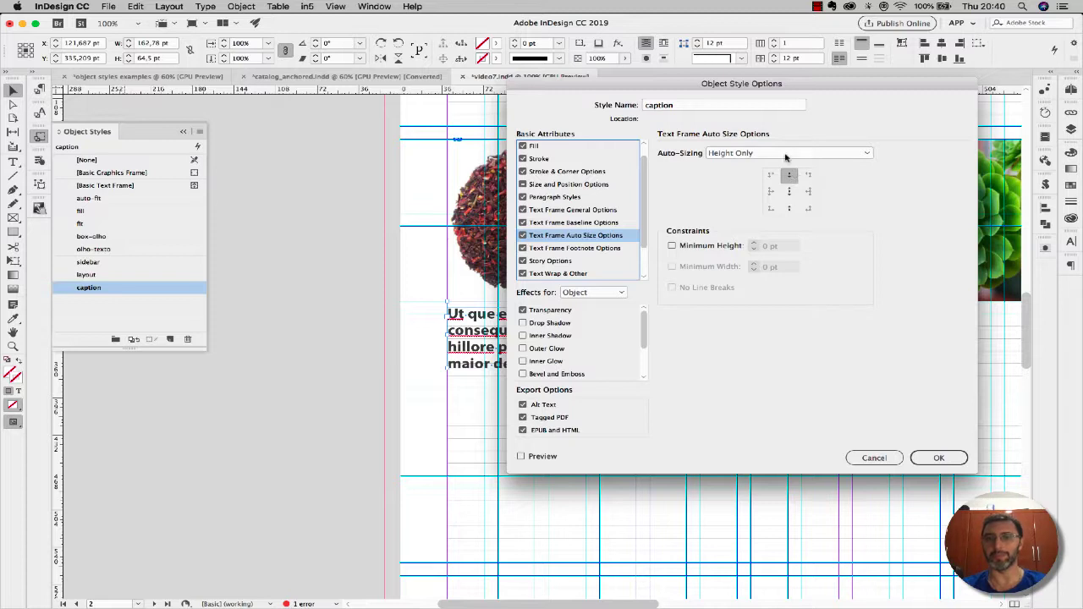
left_click(786, 156)
left_click(759, 164)
left_click(824, 155)
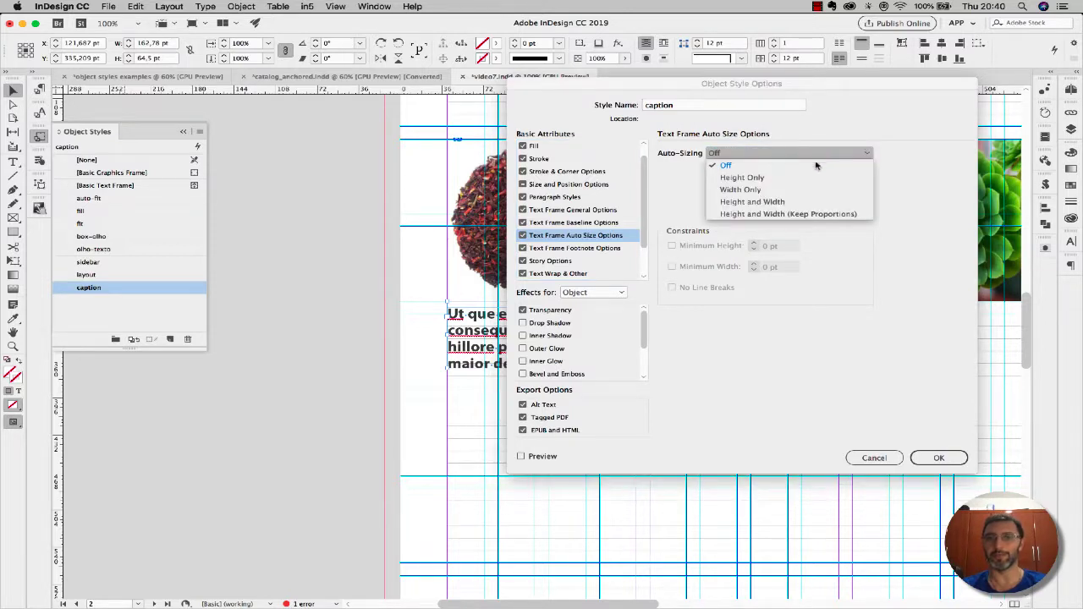
left_click(800, 167)
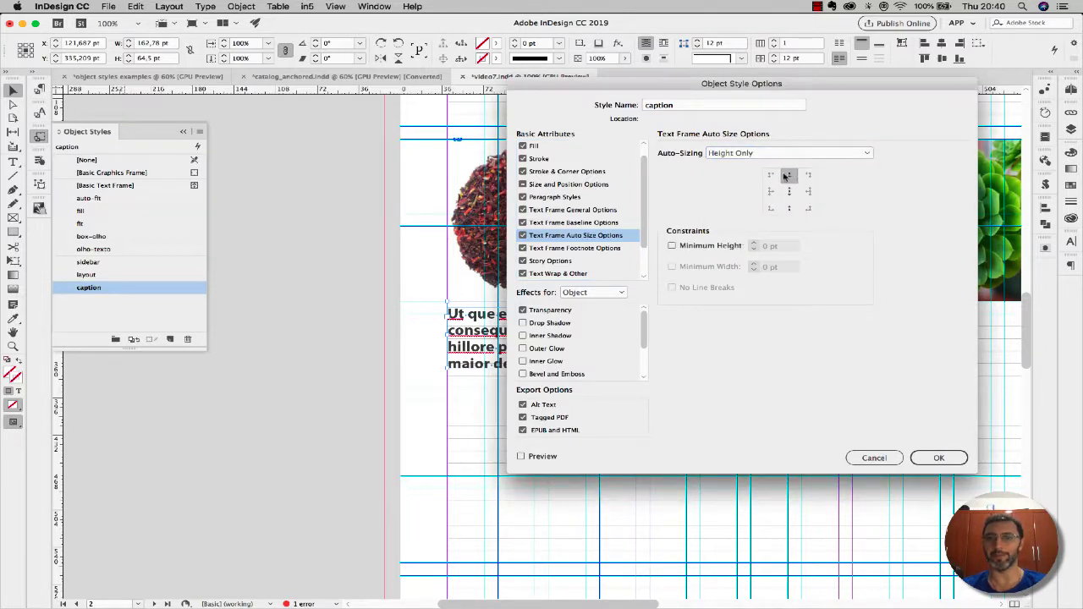
left_click(955, 458)
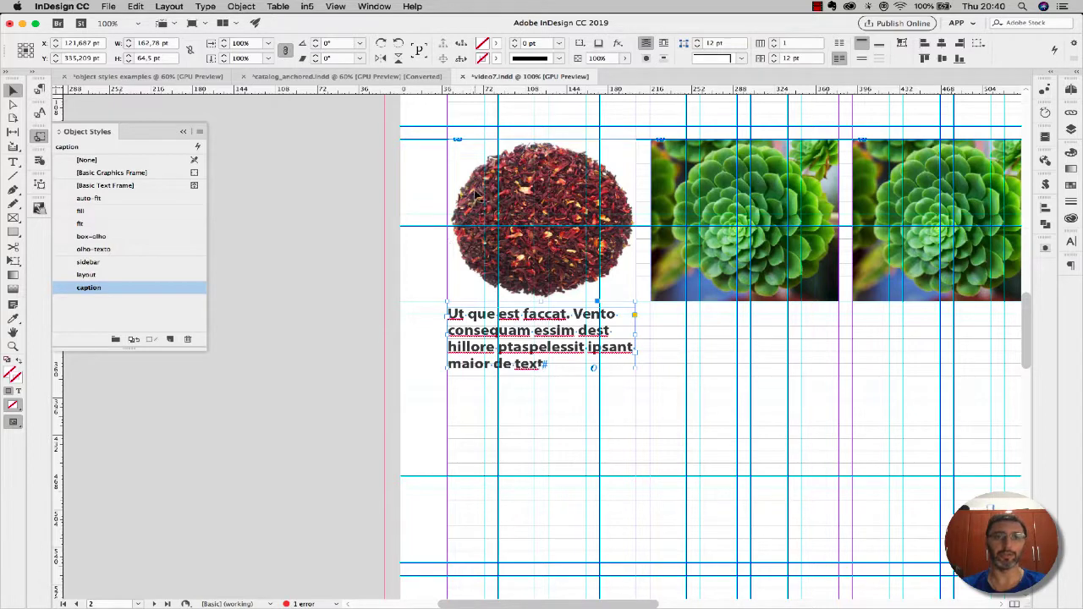
Move the caption frame down away from the first image and return it to the image's bottom edge
left_click_drag(558, 327, 564, 373)
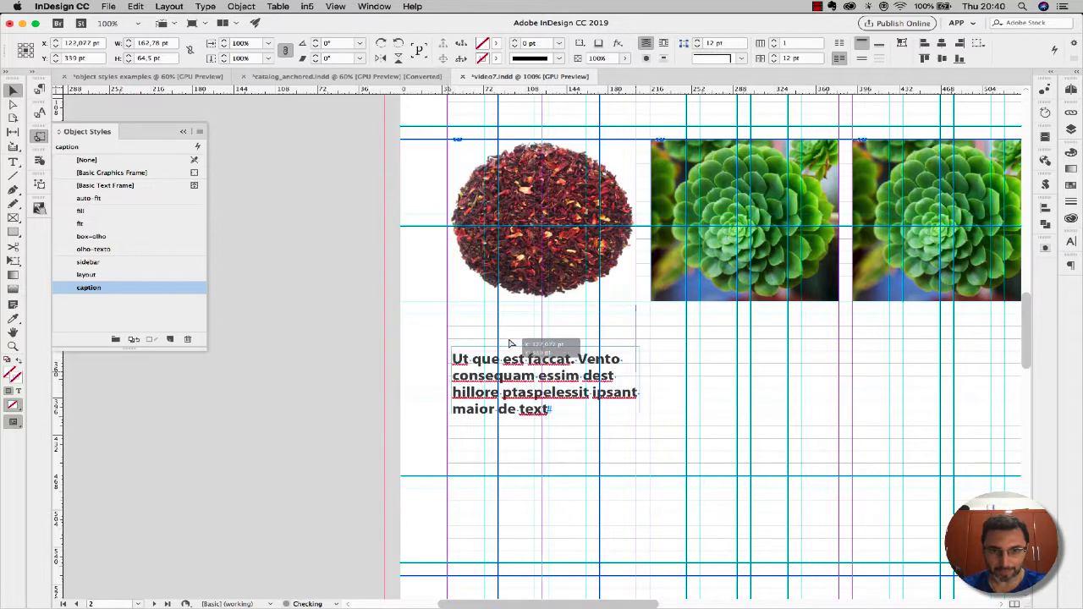
key("super+z")
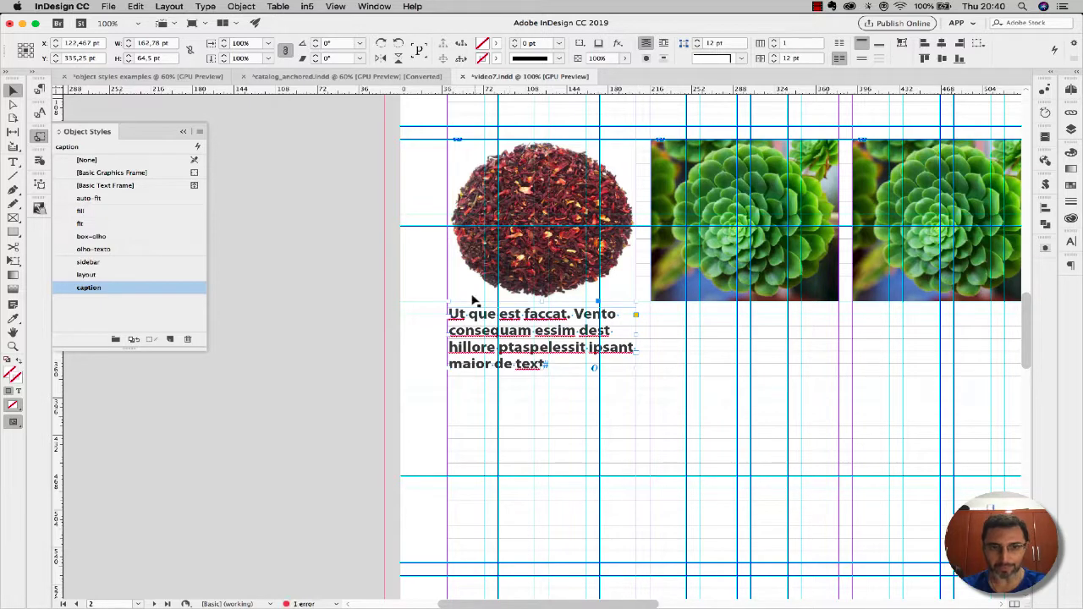
Increase the top inset spacing in the caption object style's text frame general options
double_click(116, 288)
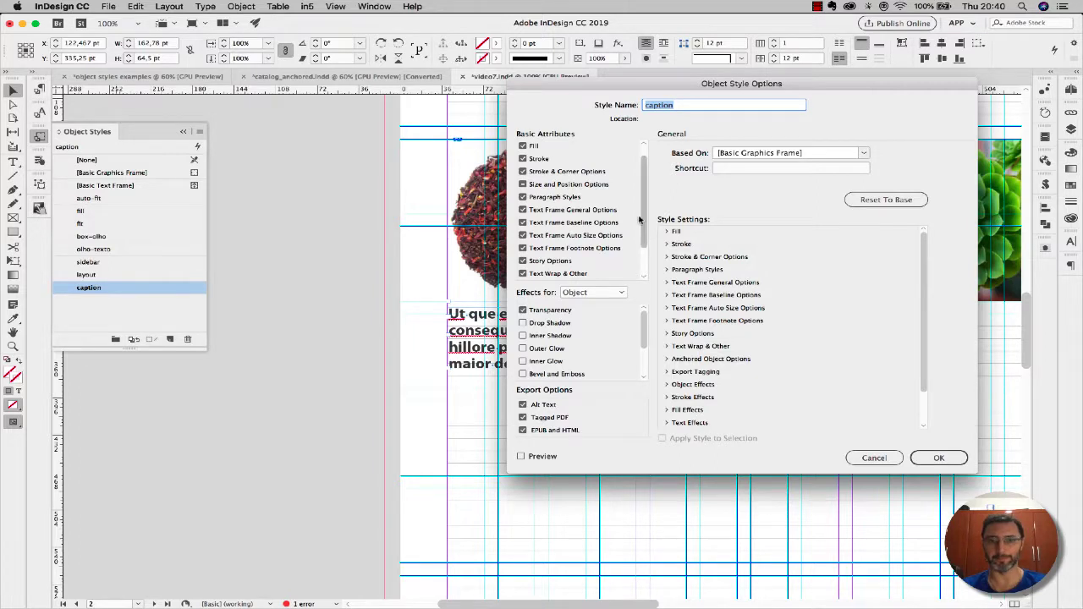
left_click(587, 200)
left_click(588, 209)
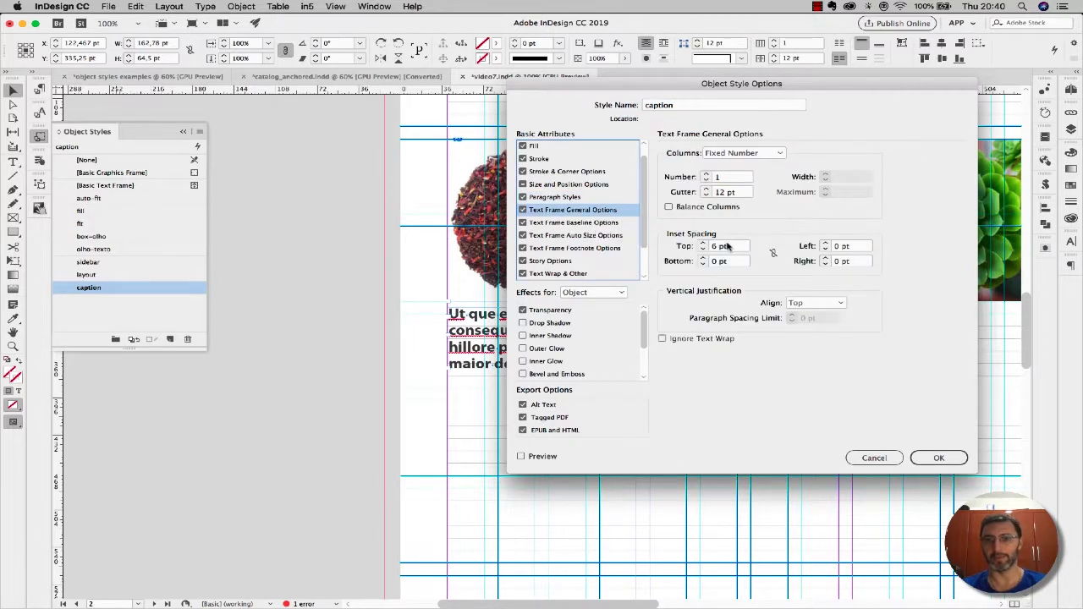
left_click_drag(728, 246, 694, 247)
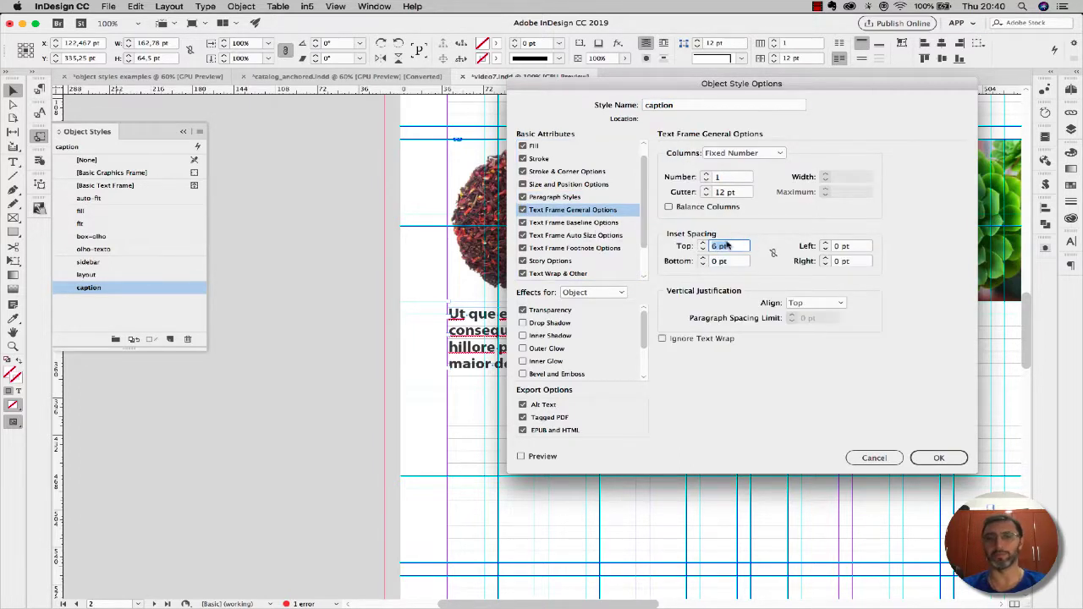
left_click(703, 243)
left_click(704, 243)
left_click(704, 243)
left_click(938, 458)
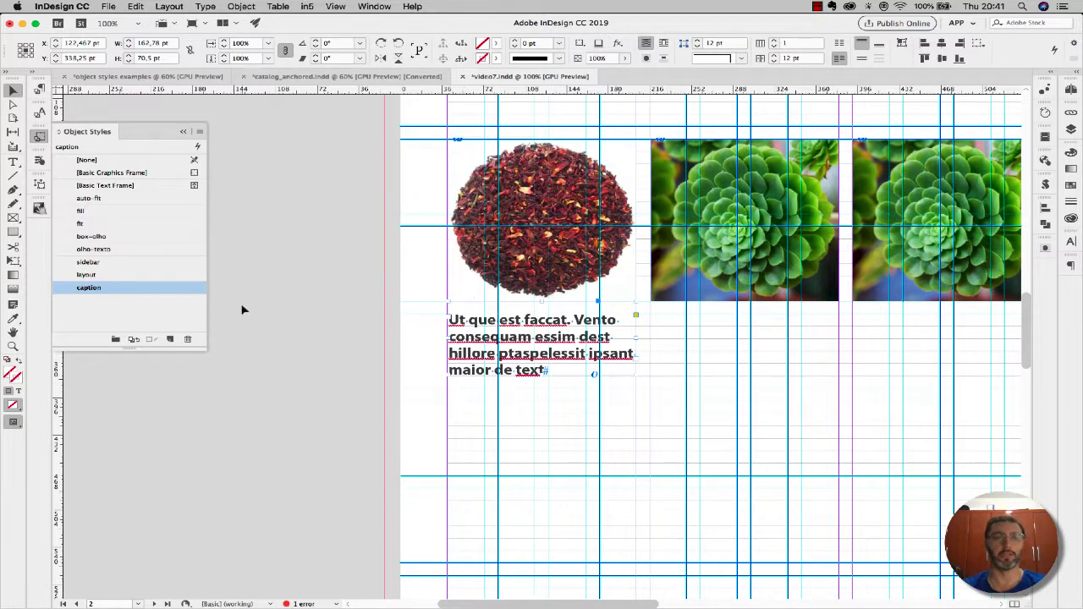
Check which paragraph style is assigned in the caption object style's options
double_click(181, 295)
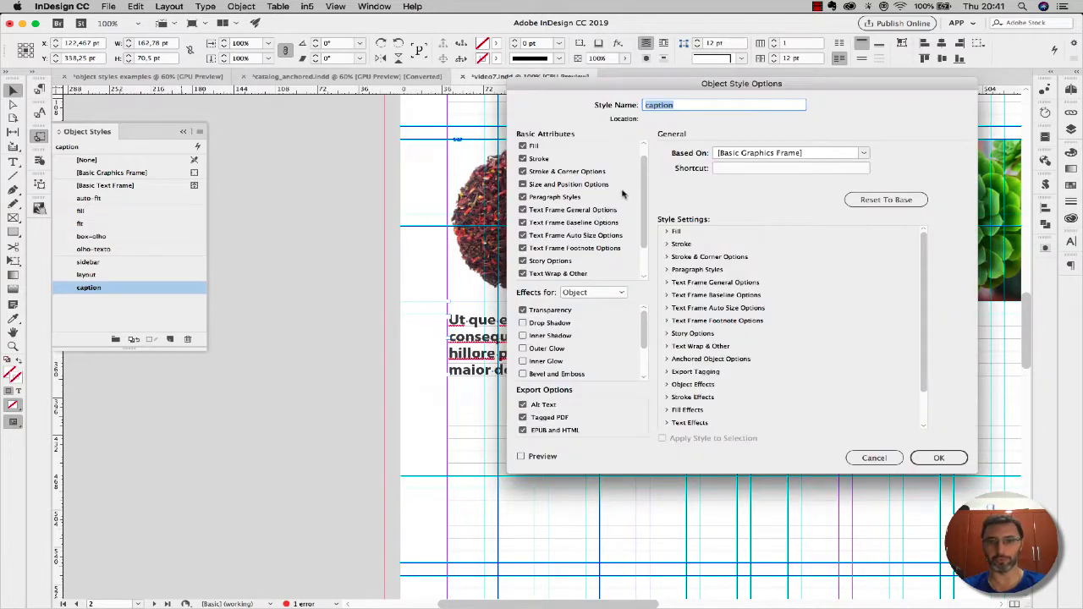
left_click(580, 197)
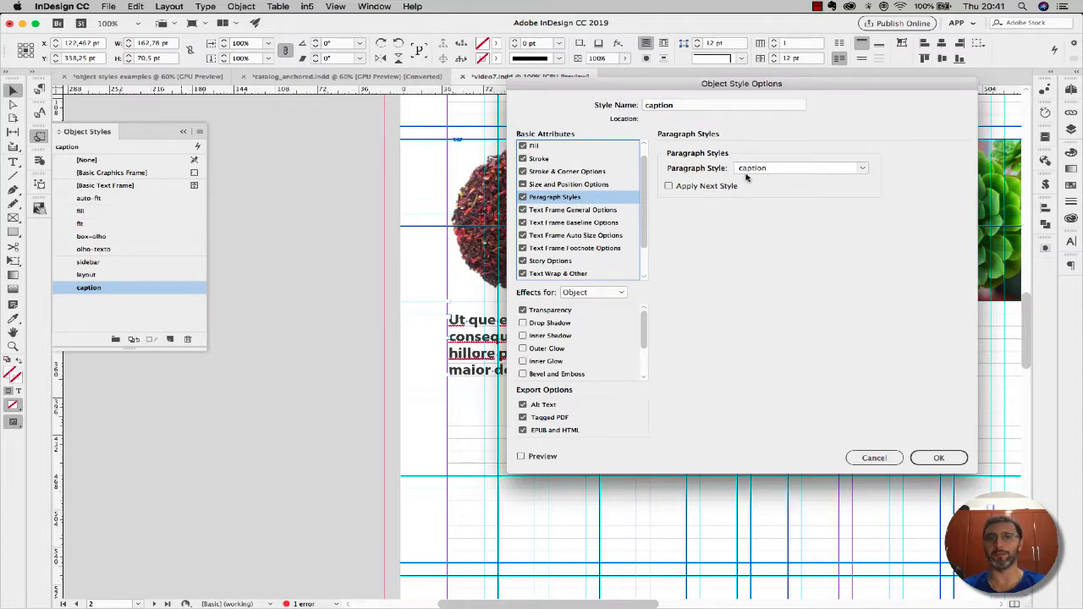
left_click(939, 458)
Copy the opening text of the fact box and paste it as a new text frame below the second image
scroll(830, 434, "right", 5)
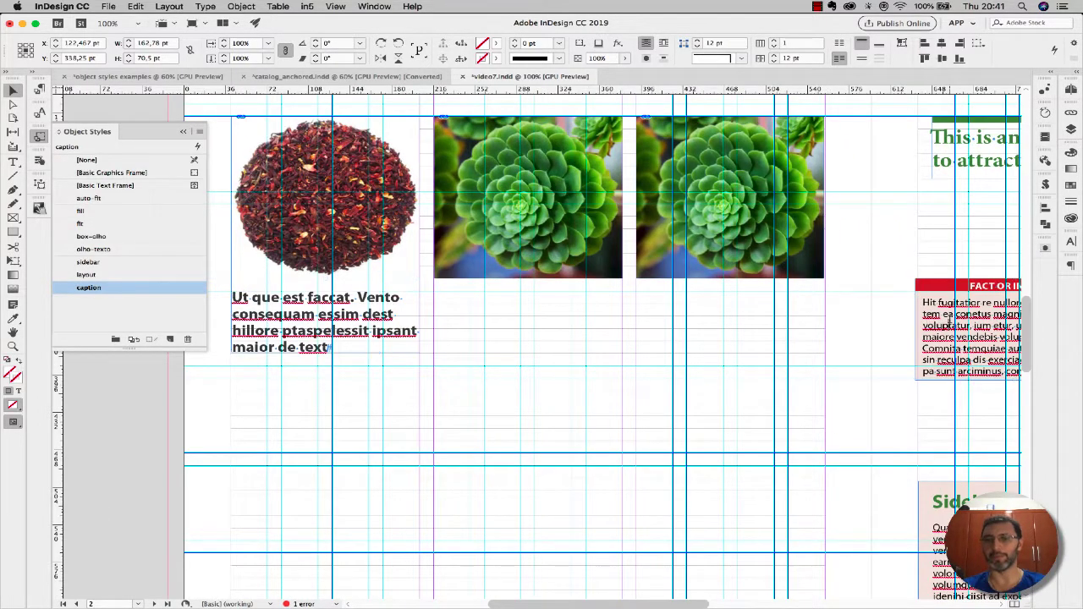
double_click(982, 326)
left_click_drag(982, 326, 917, 304)
key("super+c")
key("Escape")
key("super+v")
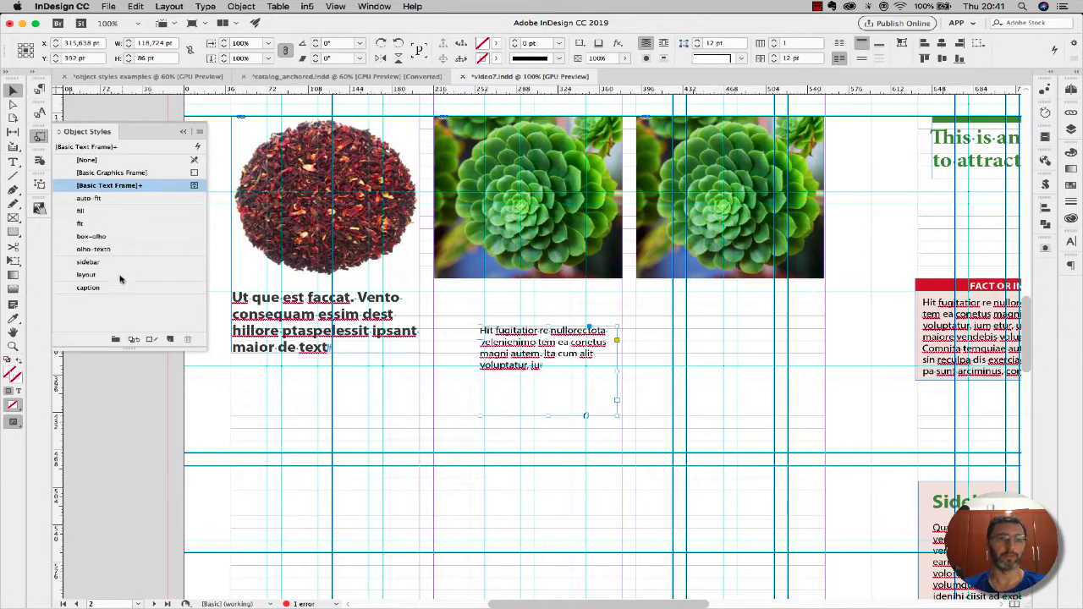
Apply the caption object style to the pasted text frame and align it under the second image
left_click(88, 288)
left_click_drag(600, 382, 623, 351)
left_click(565, 411)
scroll(564, 411, "up", 3)
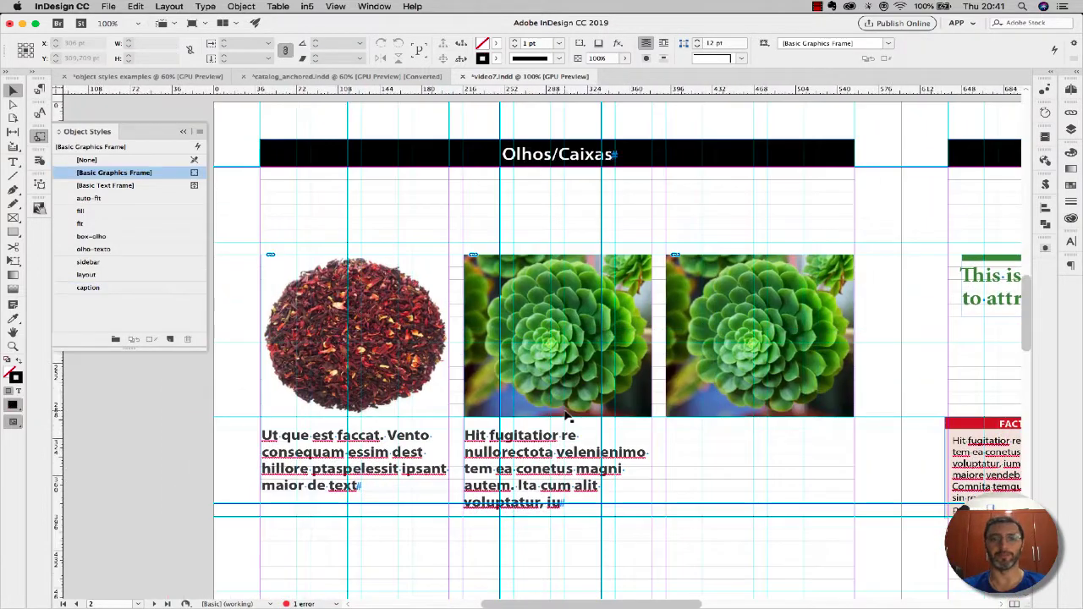
Check the paragraph styles used by the pull quote and its attribution line on the facing page
key("super+0")
scroll(578, 395, "right", 5)
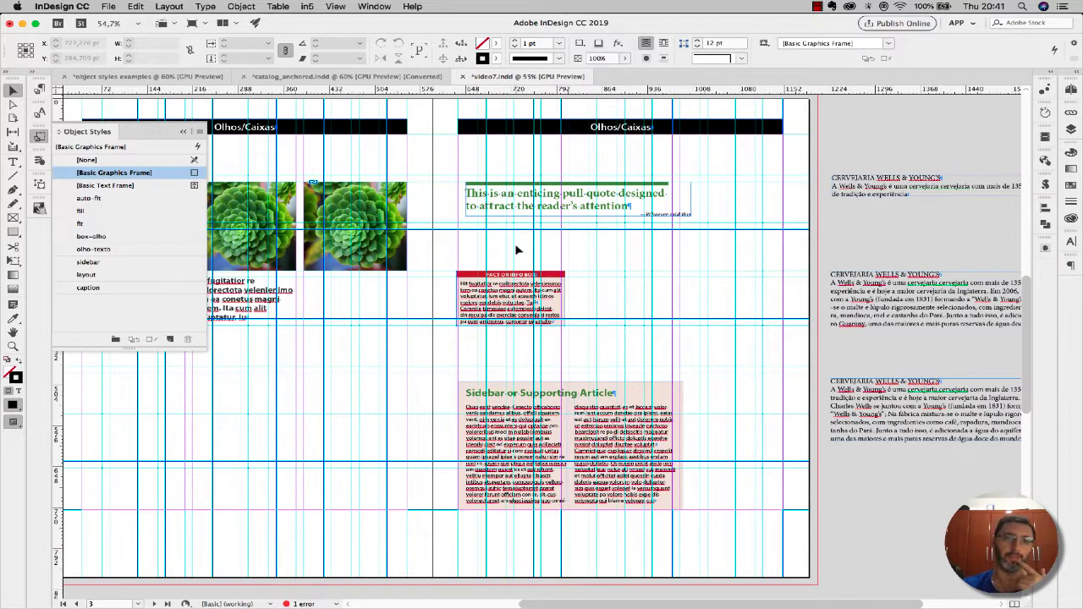
double_click(516, 207)
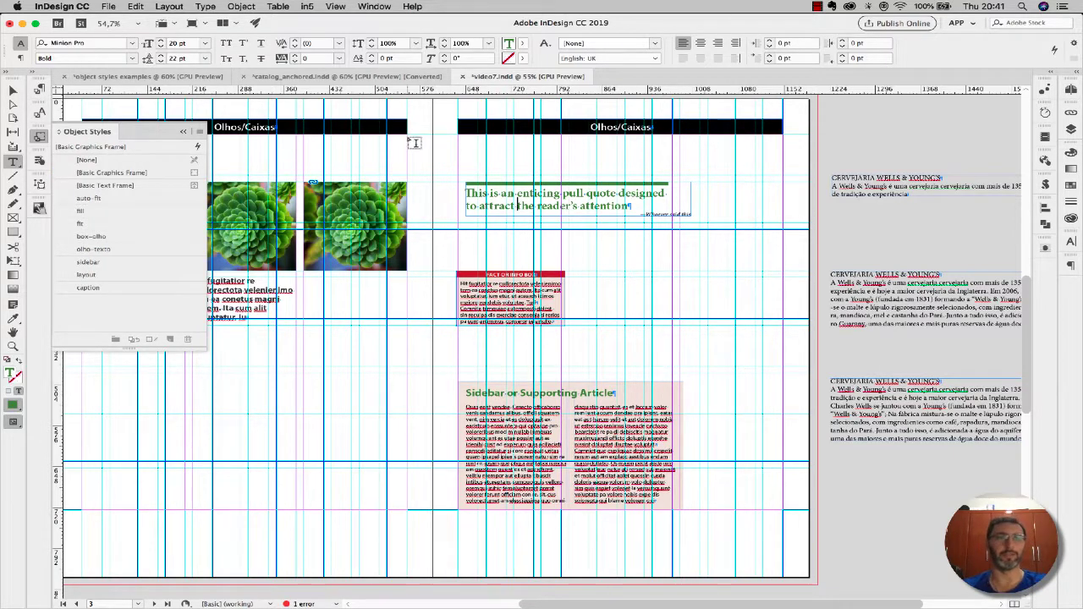
left_click(40, 89)
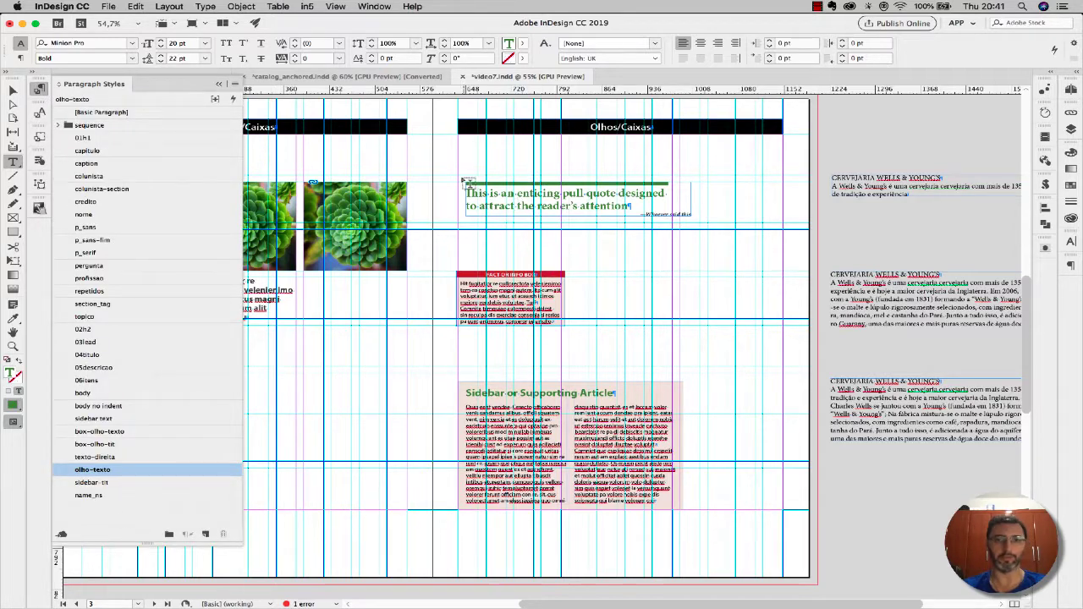
left_click(663, 214)
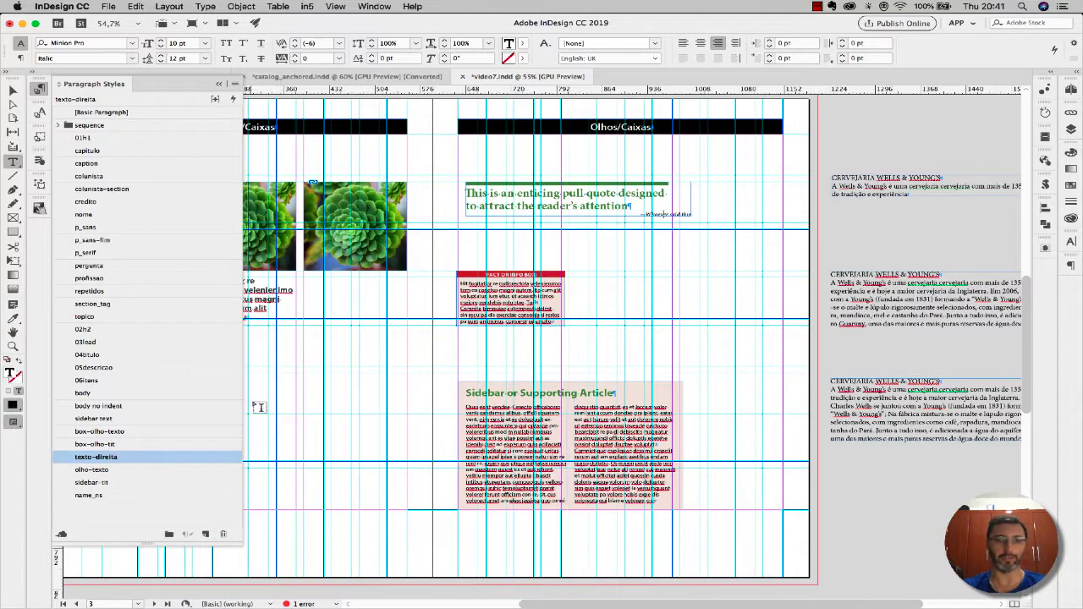
Inspect the Paragraph Rules settings of the fact box title's paragraph style, box-olho-tit
left_click(519, 273)
key("super+1")
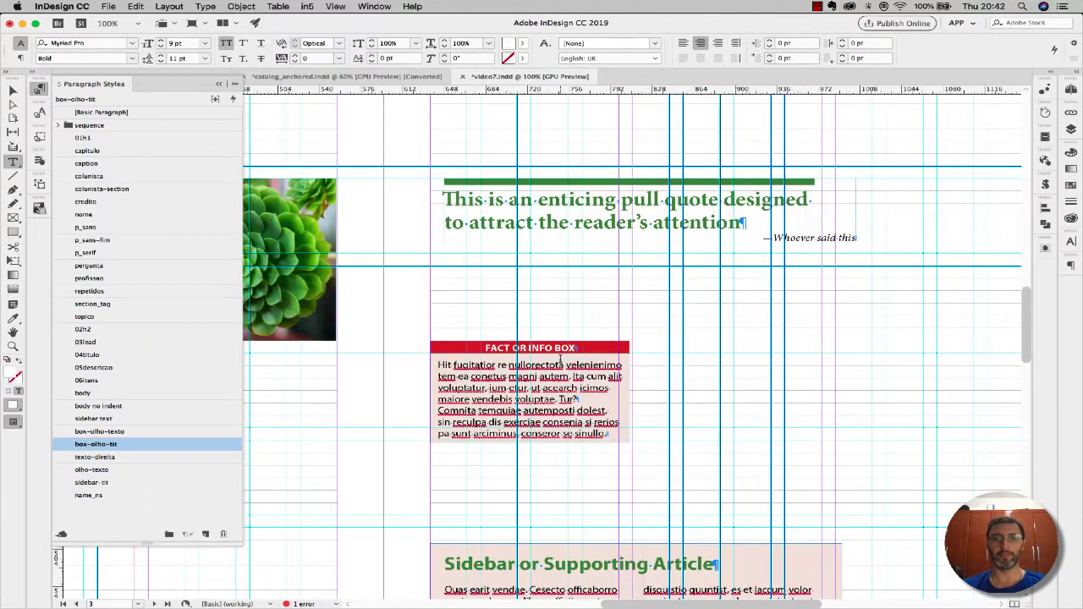
double_click(162, 447)
left_click(237, 274)
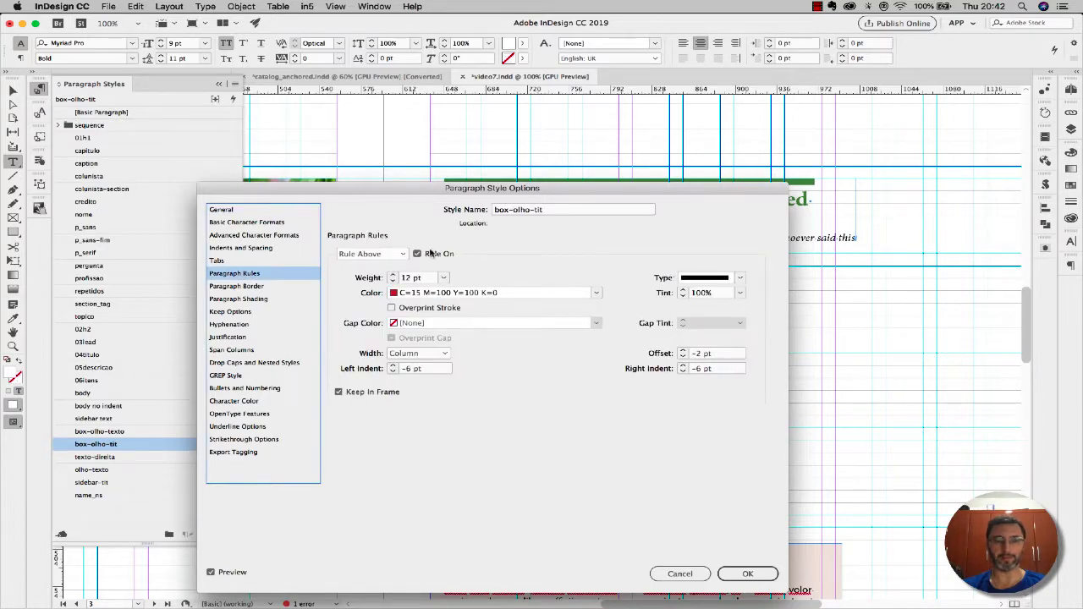
left_click_drag(452, 192, 911, 133)
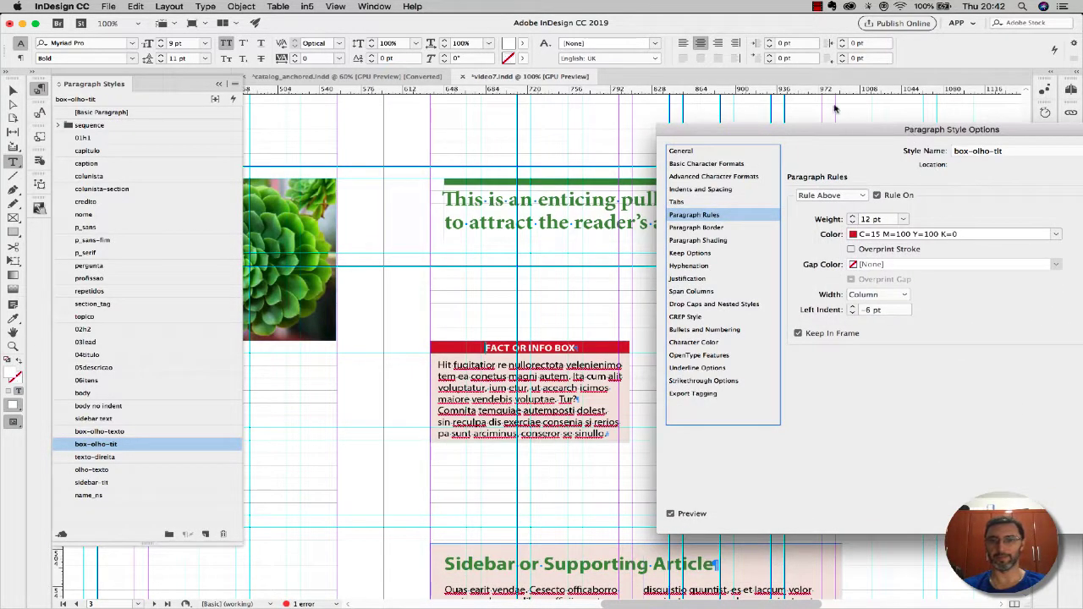
left_click_drag(821, 131, 748, 105)
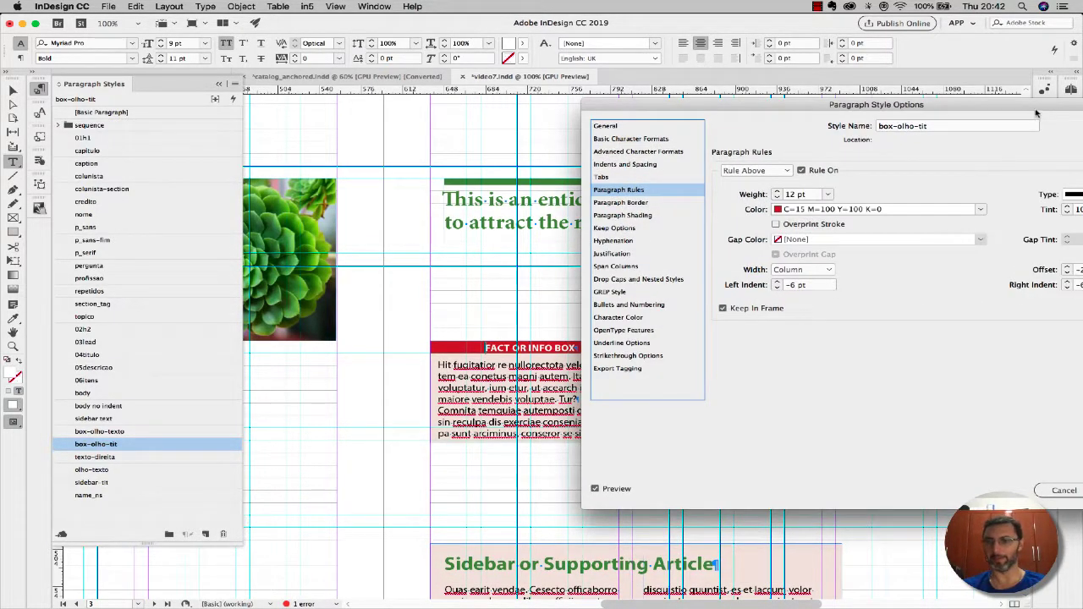
left_click_drag(1023, 106, 871, 98)
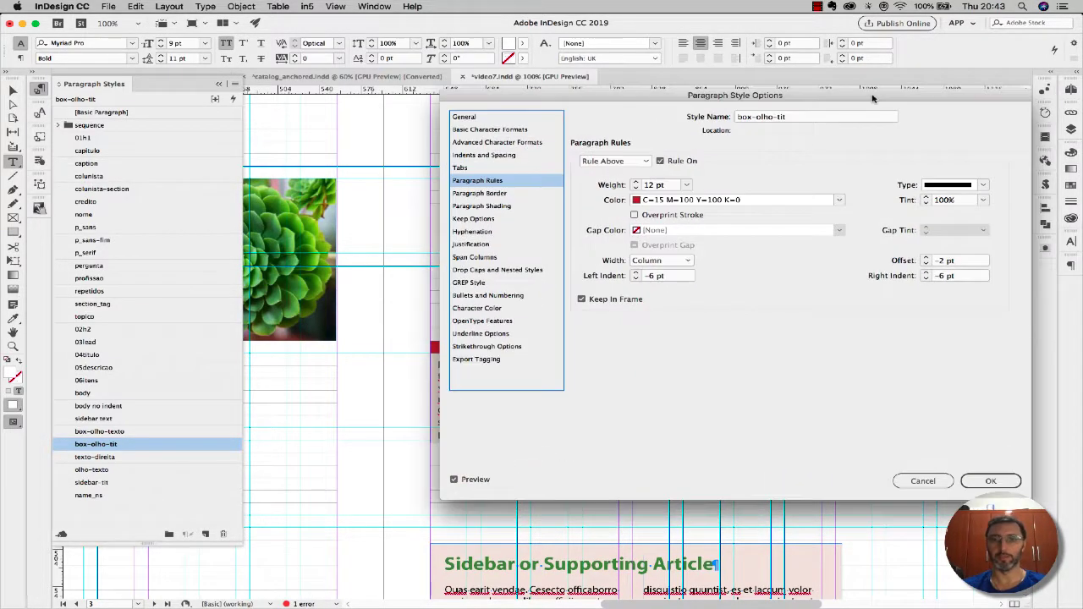
Test the title rule's left indent at values up to 2 pt and return it to -6 pt
left_click_drag(679, 279, 618, 281)
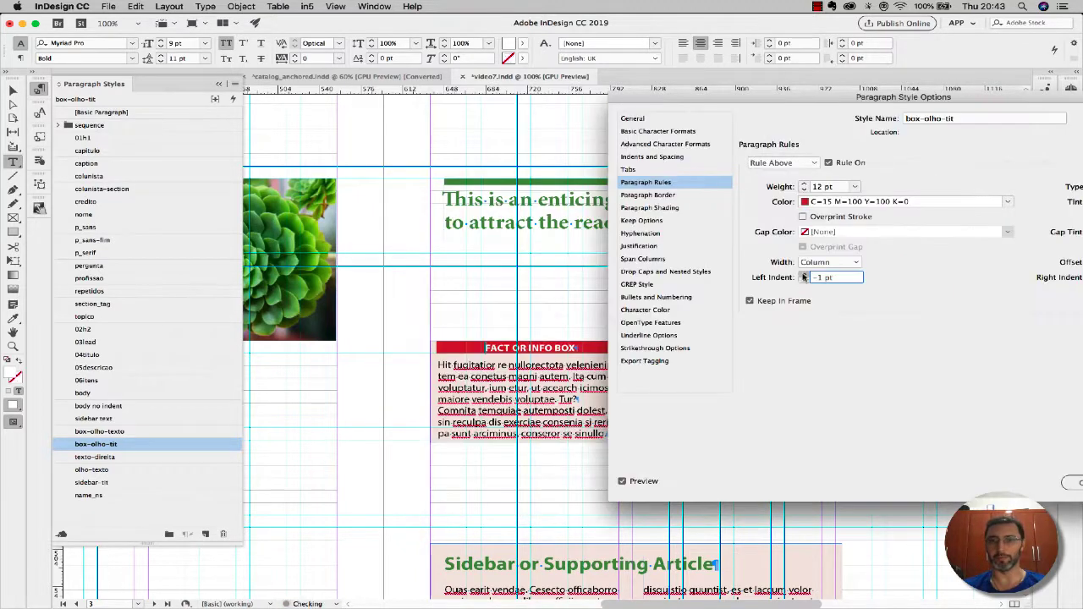
left_click(804, 274)
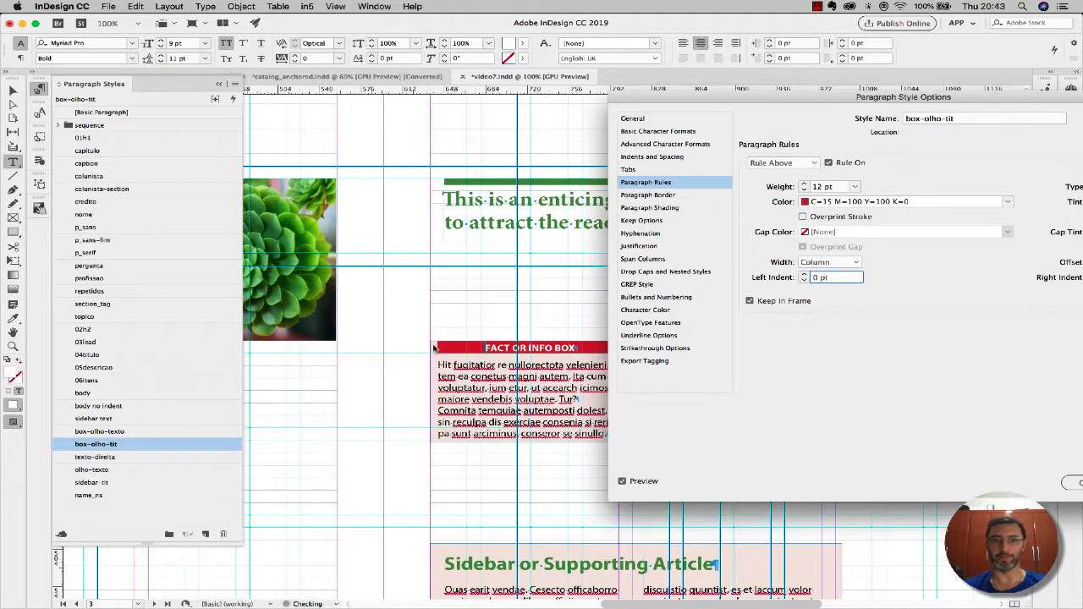
left_click(804, 274)
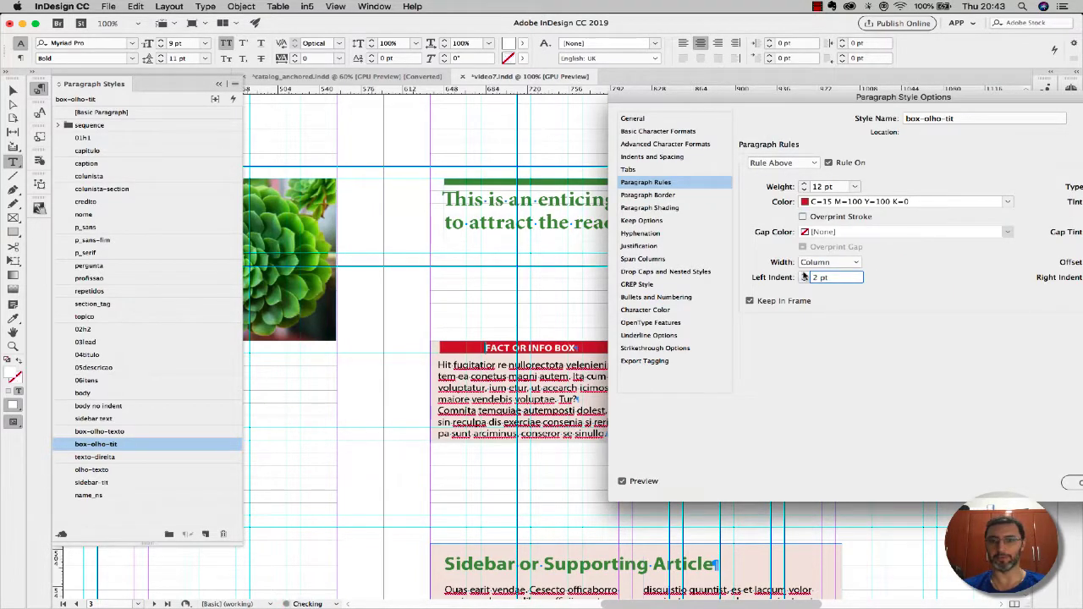
left_click(804, 280)
left_click(804, 280)
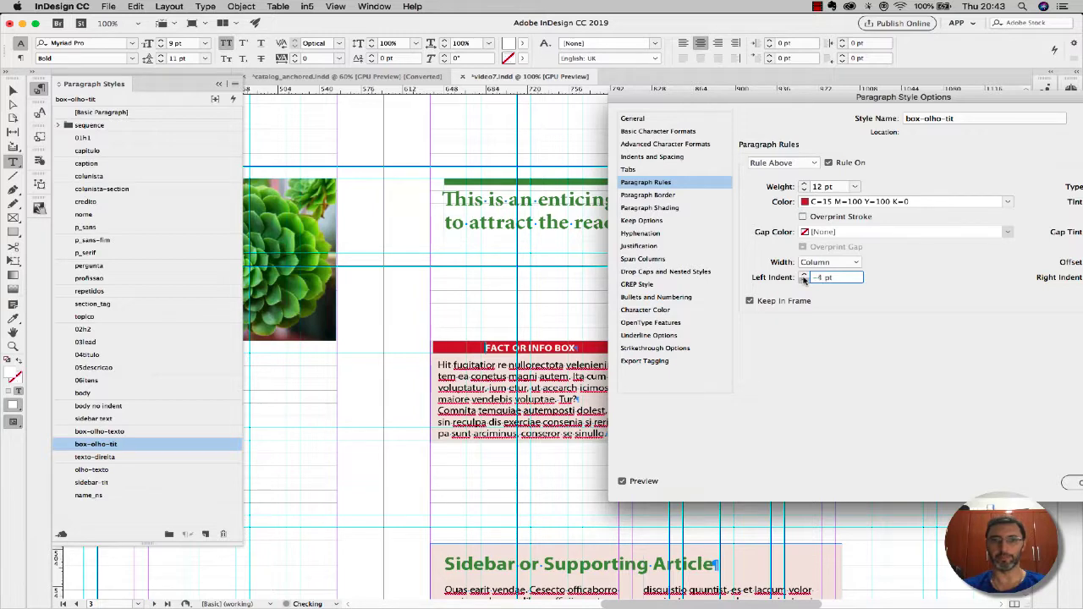
left_click_drag(910, 101, 707, 68)
left_click(961, 452)
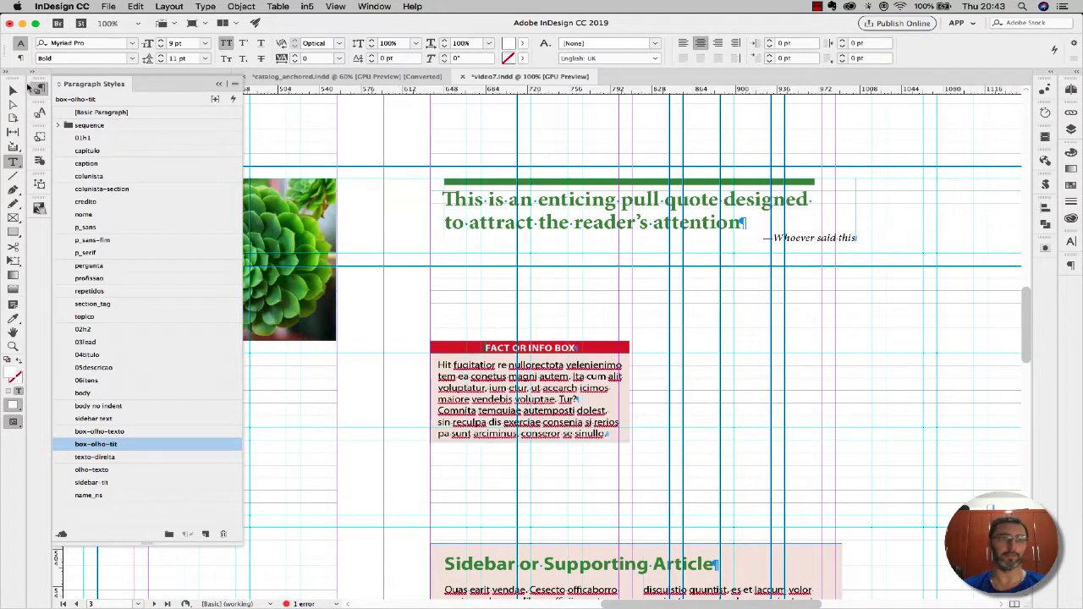
Review the fact box frame's inset spacing in the Text Frame Options without changing anything
left_click(13, 91)
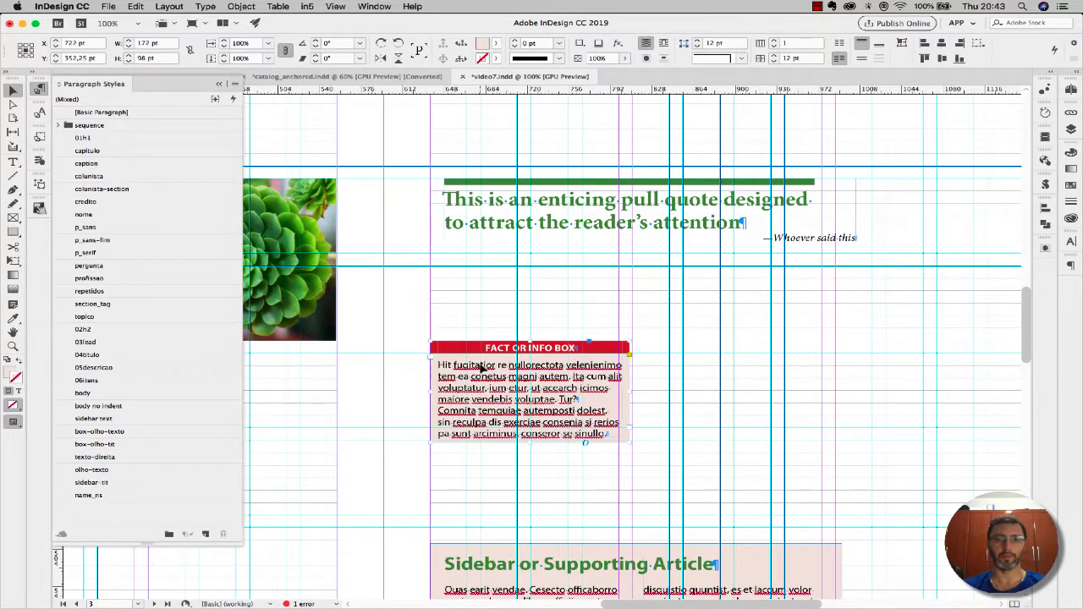
left_click(241, 6)
left_click(278, 214)
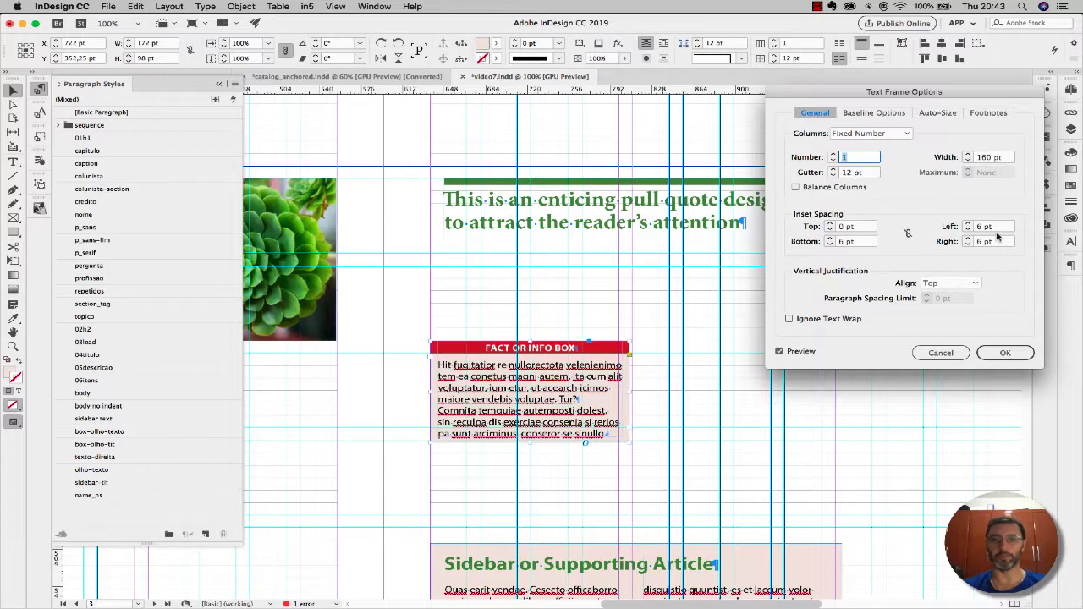
left_click(946, 356)
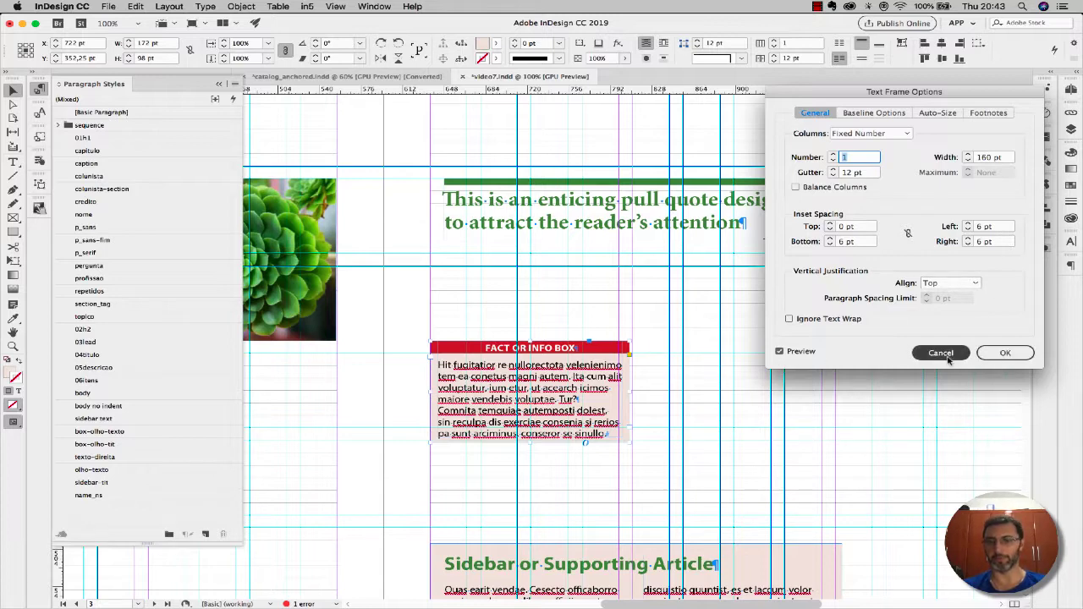
Review the Paragraph Shading settings of the box-olho-tit style and leave them unchanged
double_click(489, 345)
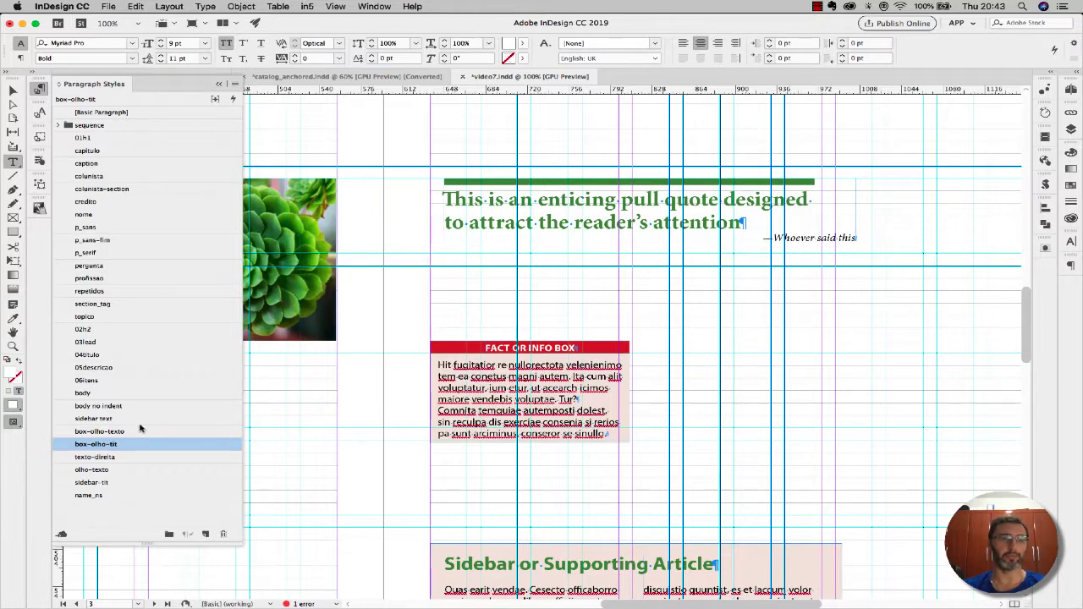
double_click(121, 444)
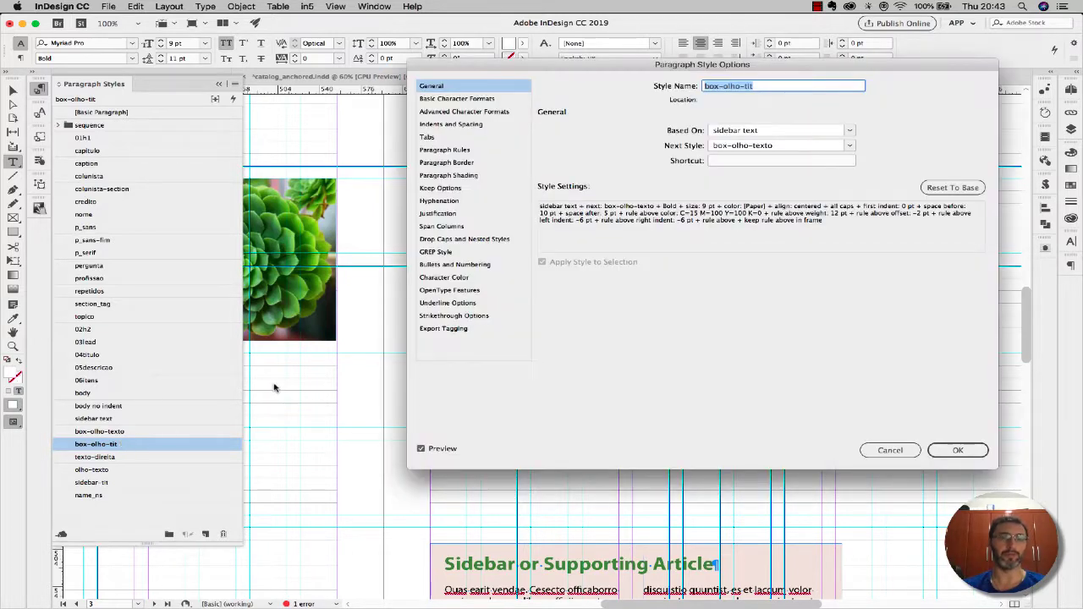
left_click(451, 164)
left_click(464, 176)
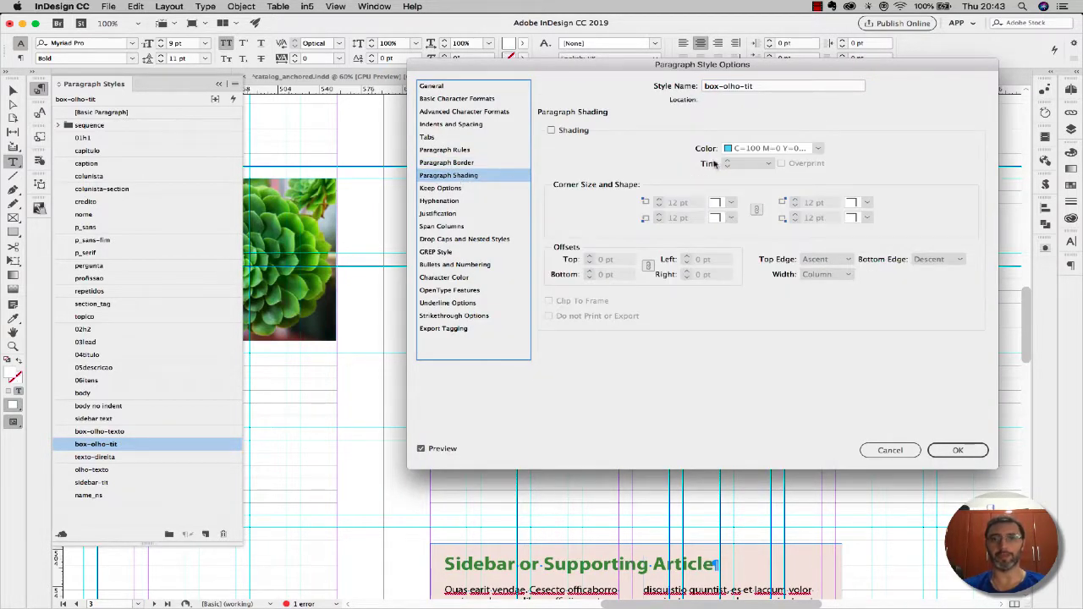
left_click_drag(639, 70, 748, 92)
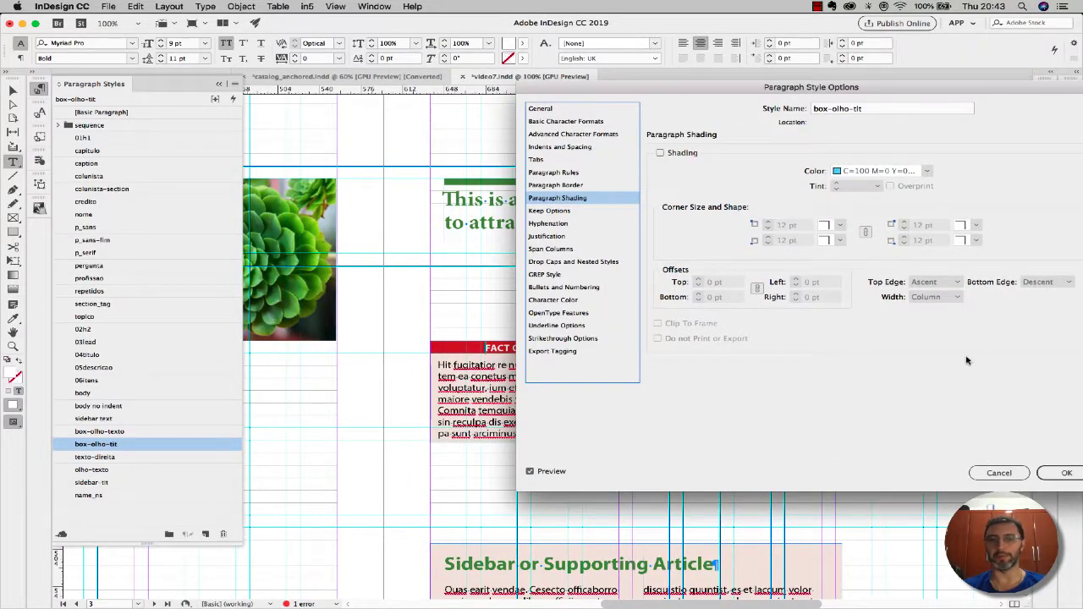
left_click(999, 471)
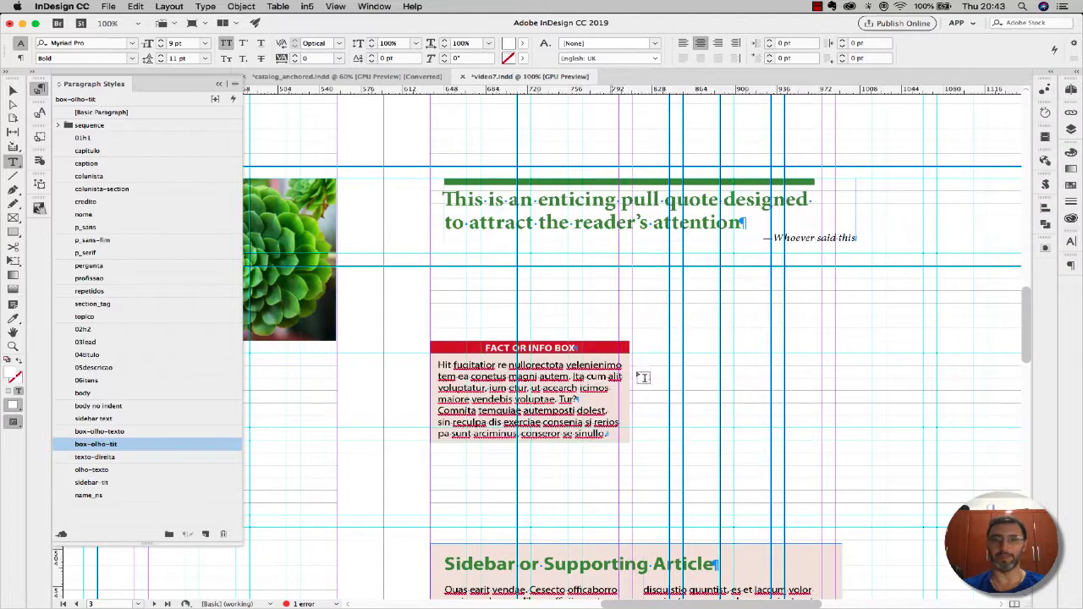
key("Escape")
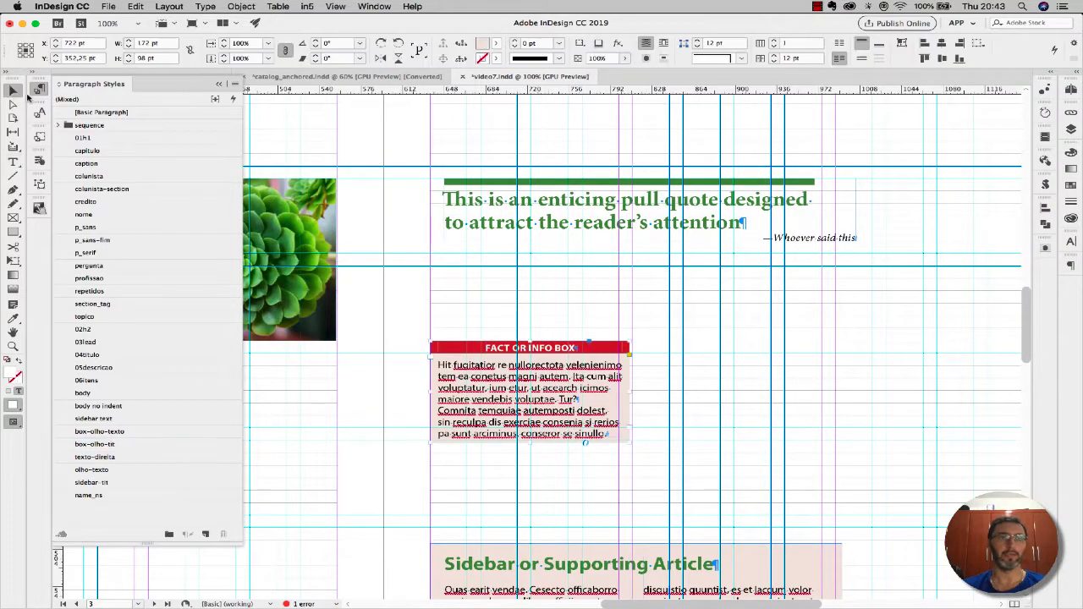
Check the sidebar body's paragraph style and review the Span Columns settings of the title style sidebar-tit
scroll(508, 366, "down", 5)
double_click(532, 340)
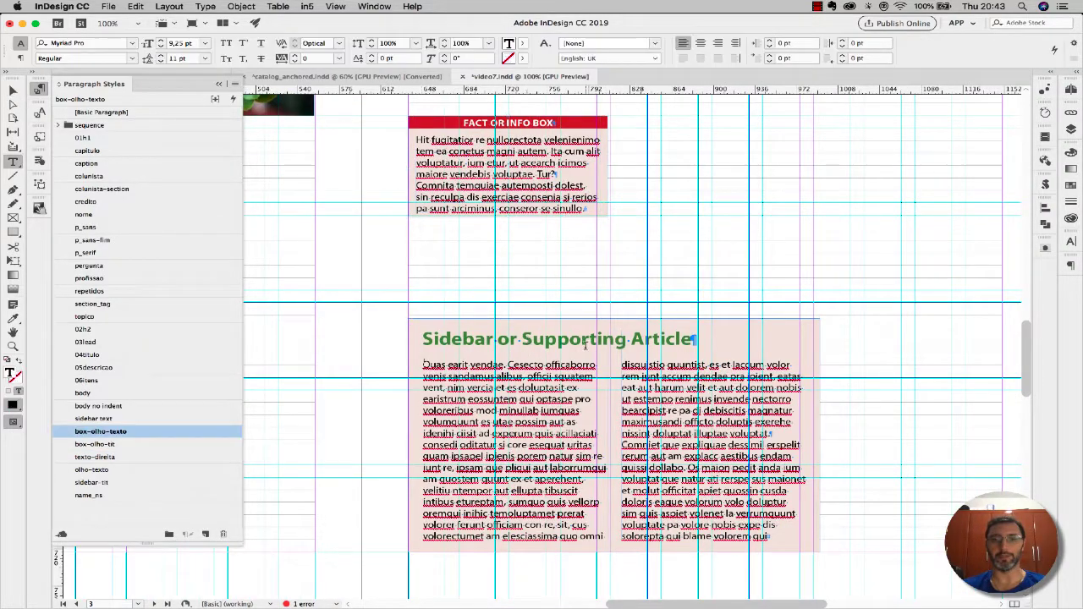
left_click(418, 415)
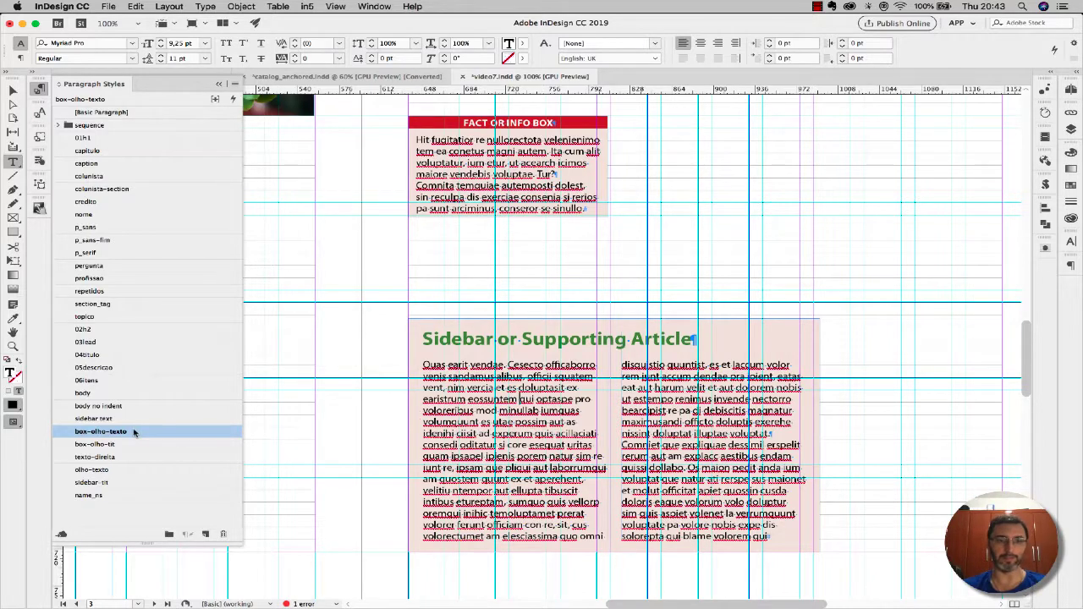
left_click(118, 482)
double_click(135, 483)
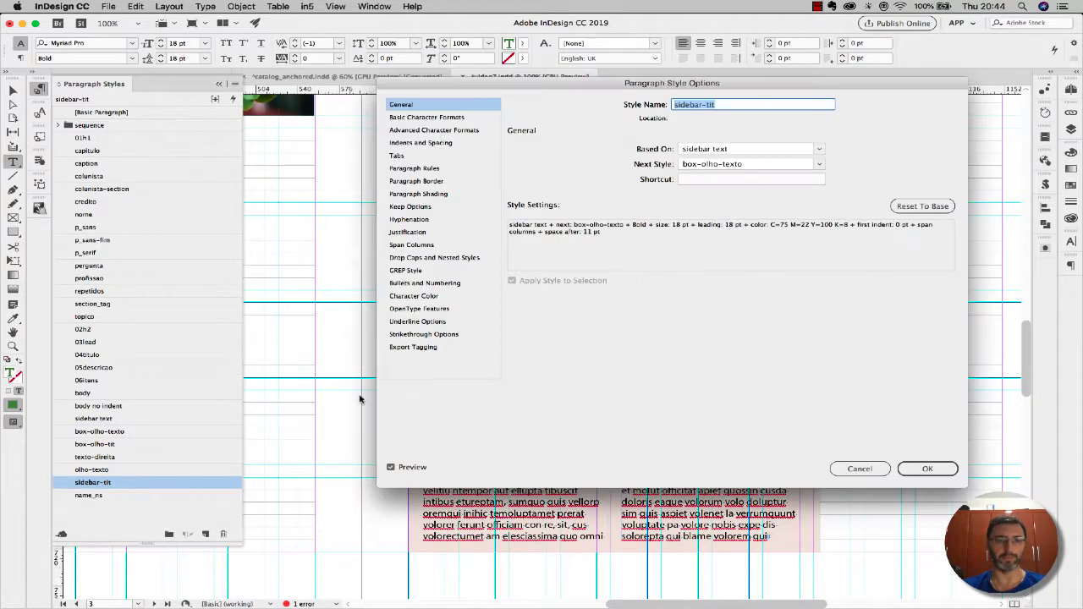
left_click(412, 245)
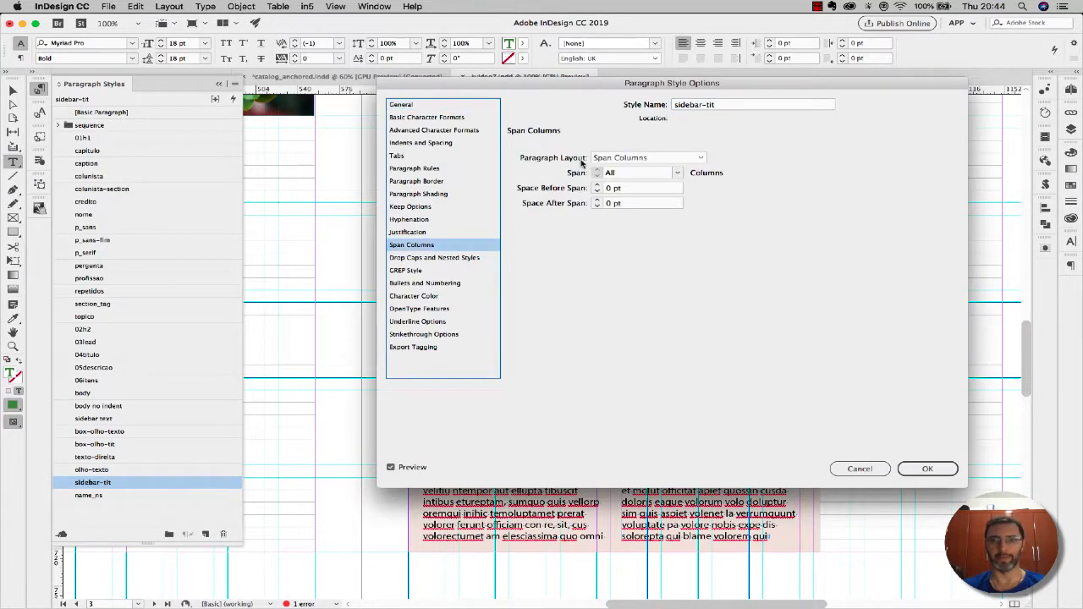
left_click(860, 469)
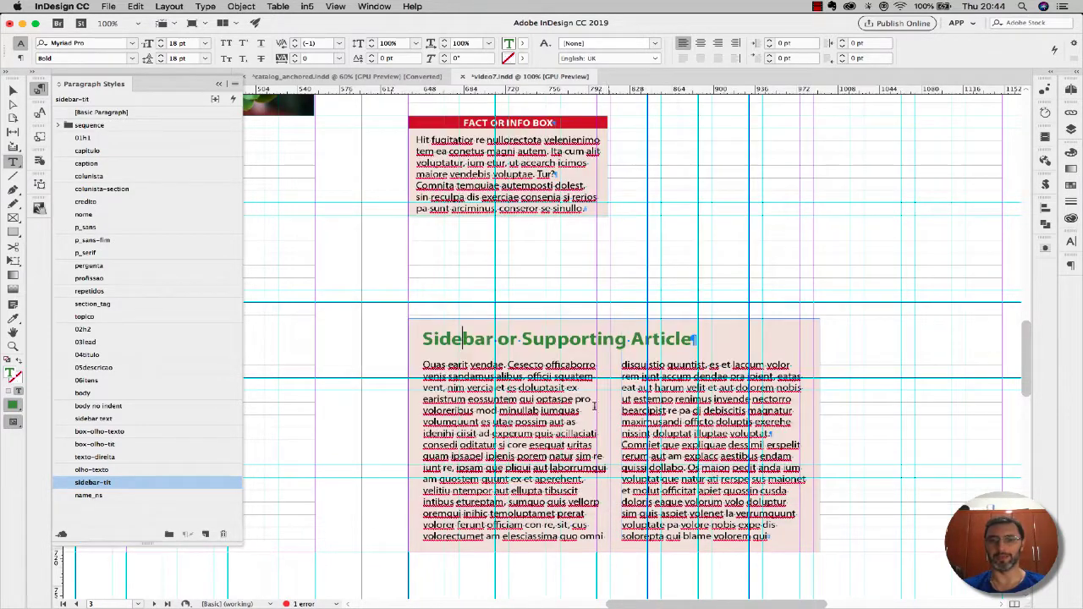
Apply the olho-texto object style to the first text frame on the pasteboard and move it onto the page below the existing pull quote
left_click(15, 91)
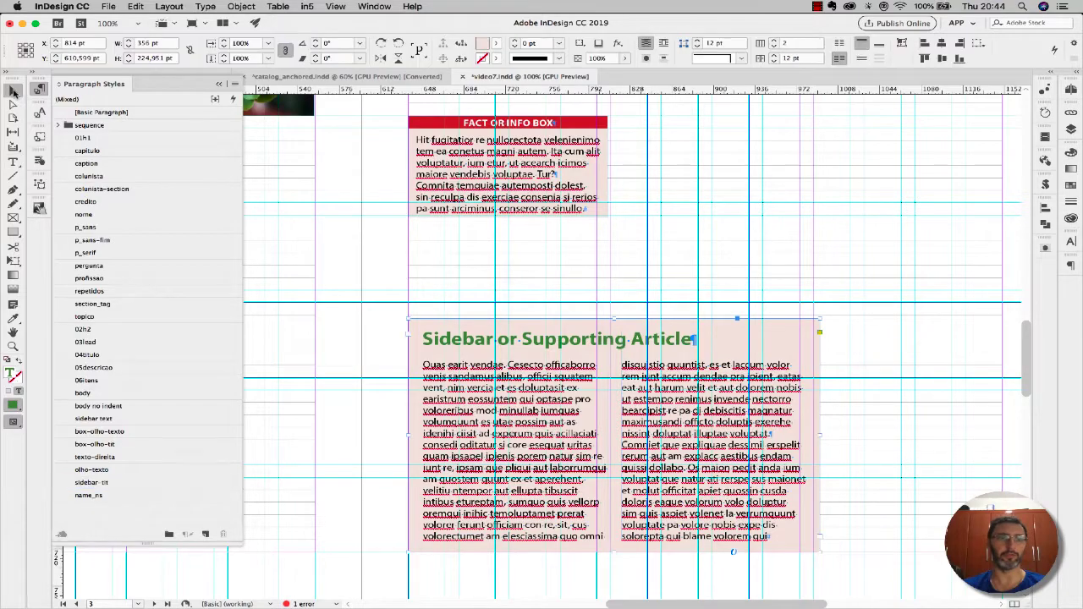
key("super+minus")
scroll(525, 251, "up", 5)
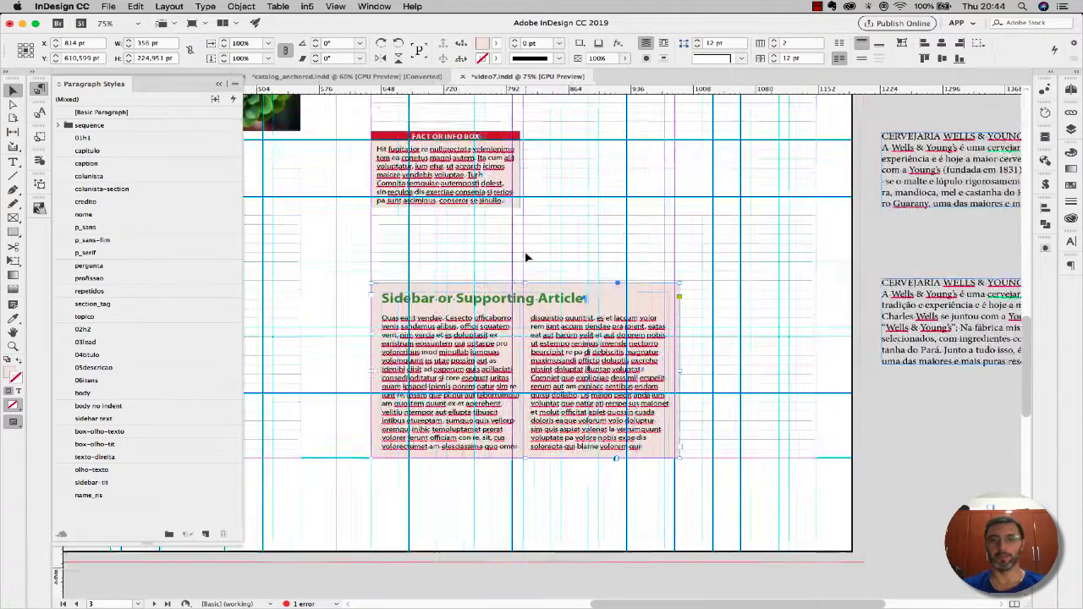
left_click(883, 173)
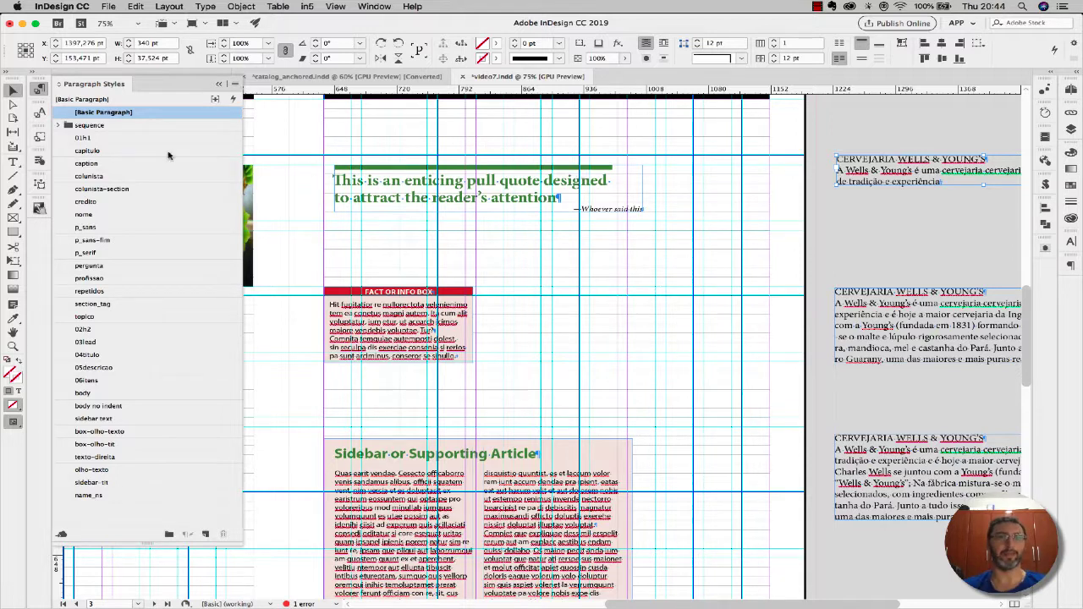
left_click(38, 134)
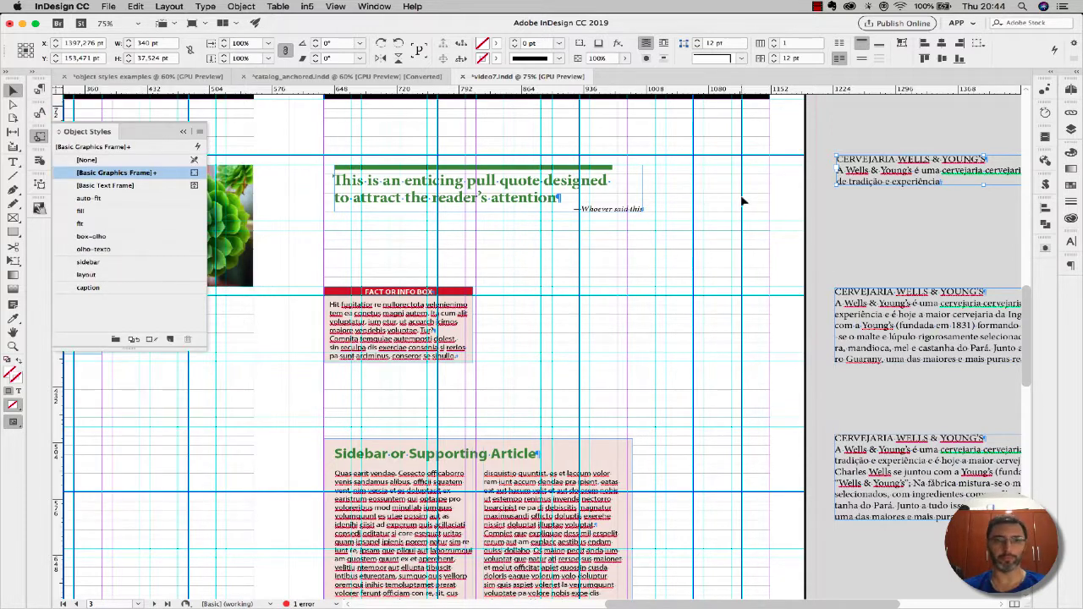
left_click(116, 249)
scroll(633, 251, "right", 1)
mouse_move(916, 184)
left_mouse_down()
mouse_move(641, 288)
mouse_move(609, 273)
mouse_move(515, 283)
mouse_move(513, 351)
mouse_move(601, 265)
left_mouse_up()
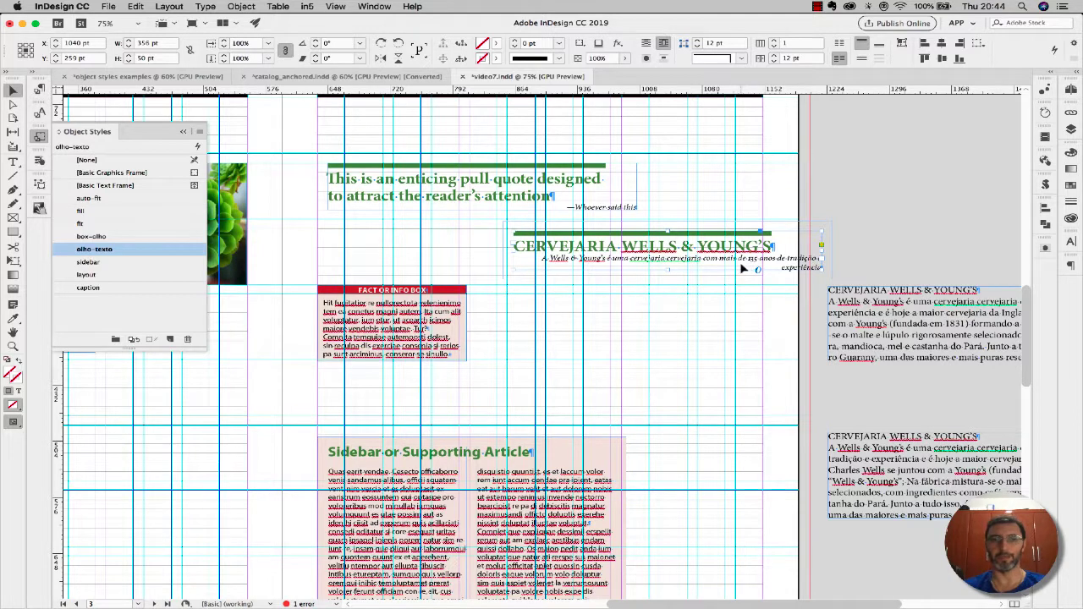
Test the new pull quote frame's auto-sizing by adding several short lines of filler text after its attribution
double_click(711, 258)
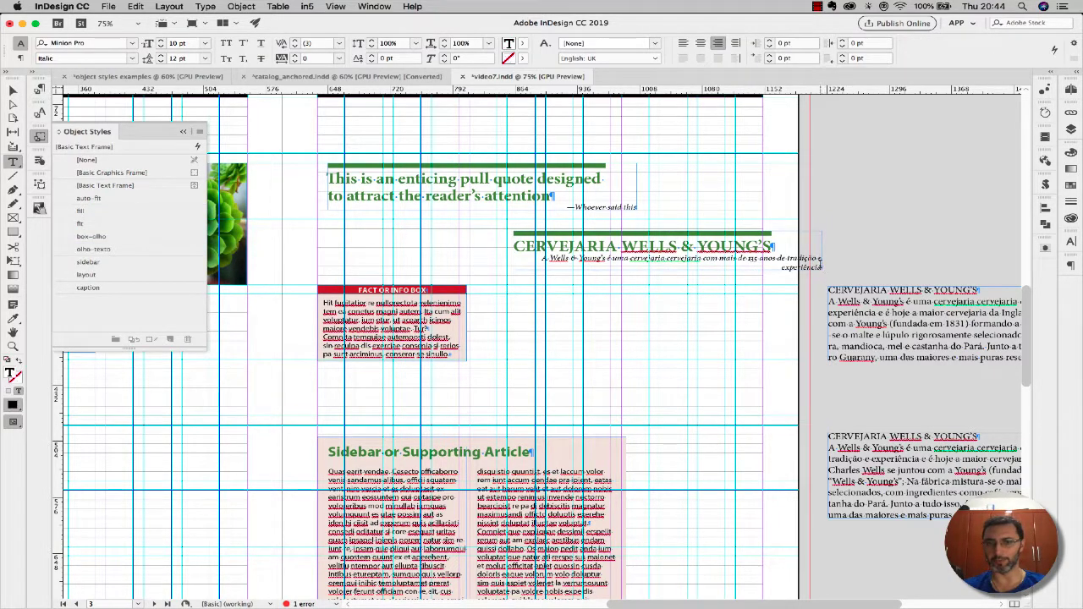
left_click(822, 265)
key("Return")
type("g'''lfg")
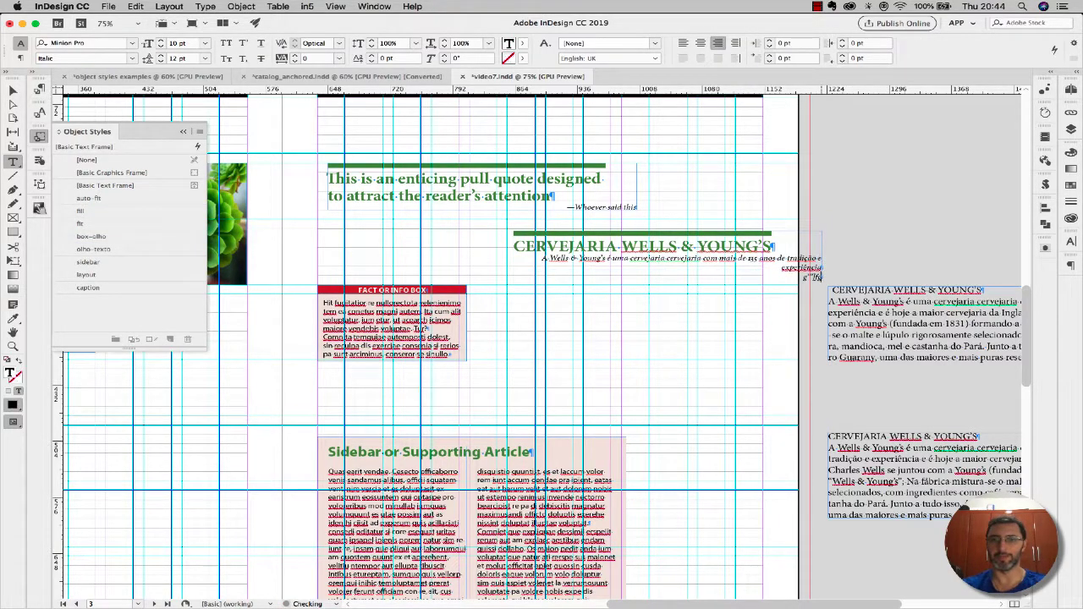
key("Return")
type("fdg")
key("Return")
type("dfg")
key("Return")
type("dfg")
key("Return")
type("fdfg")
key("Return")
type("fdfg")
key("Return")
type("dfg fdf")
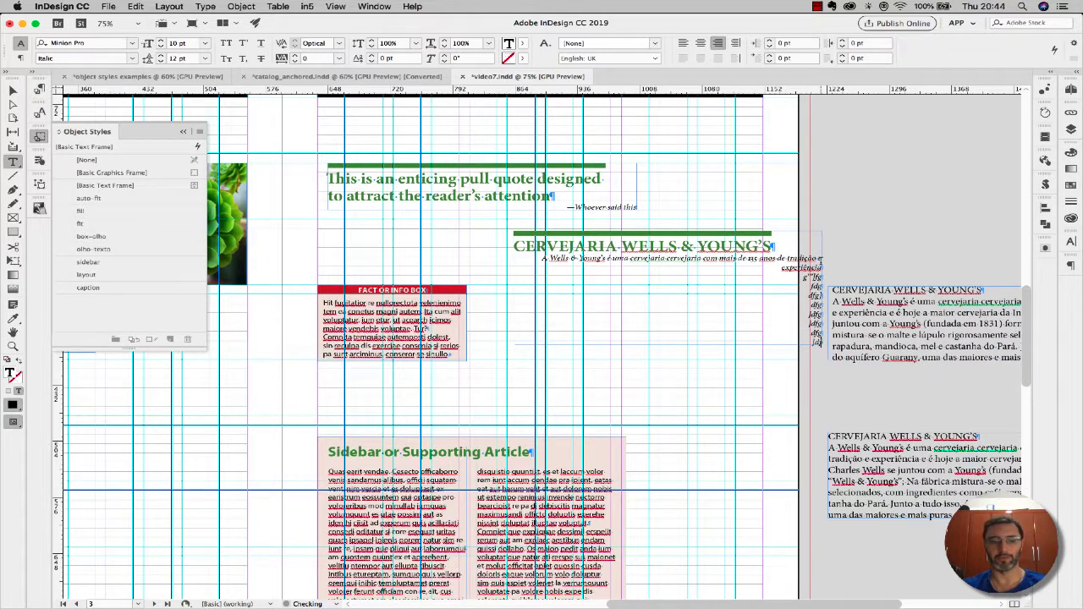
Undo the filler lines added to the end of the new pull quote
key("Escape")
key("ctrl+z")
key("ctrl+z")
key("ctrl+z")
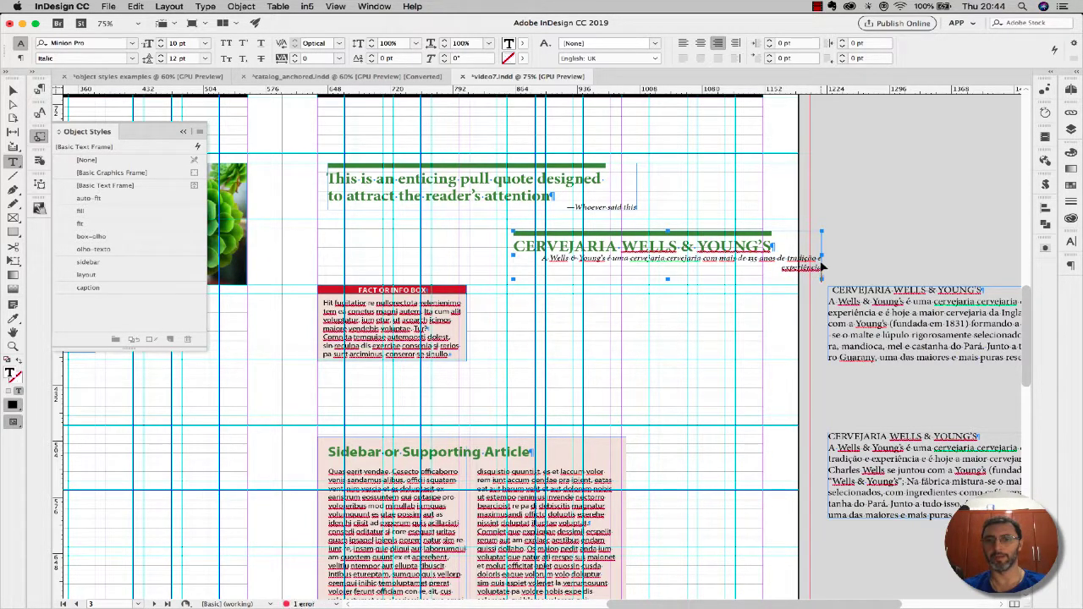
Review the Paragraph Styles settings of the olho-texto object style, including Apply Next Style, and leave them unchanged
double_click(717, 243)
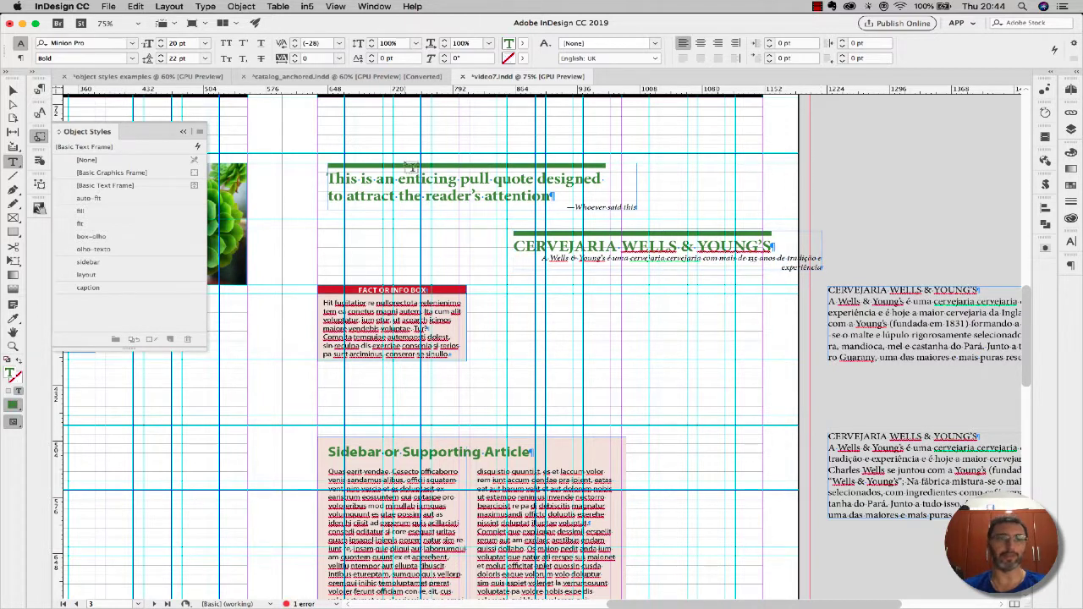
left_click(19, 93)
left_click(94, 249)
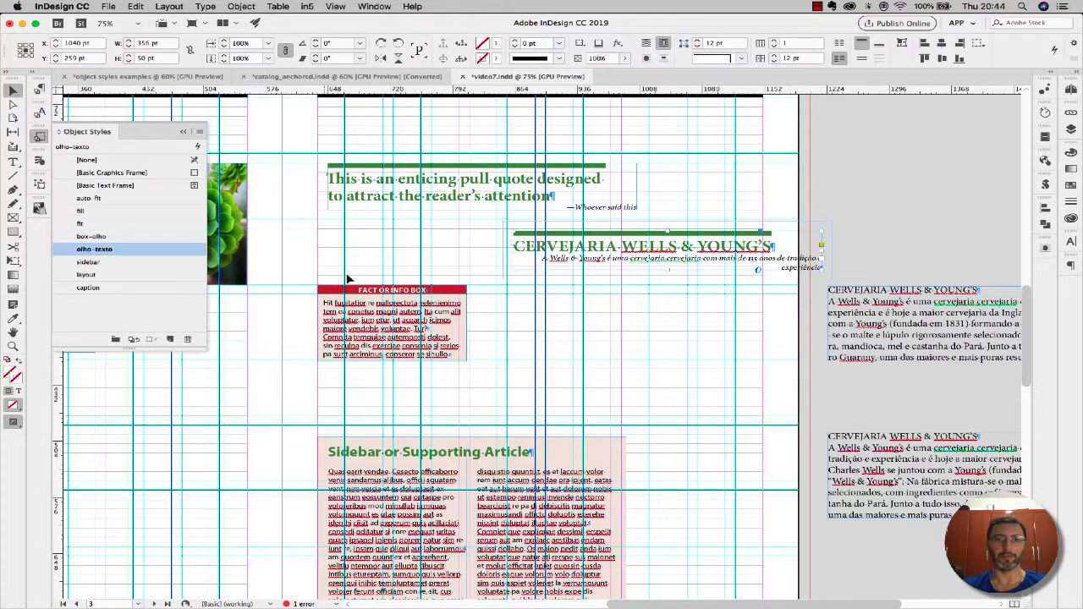
double_click(131, 251)
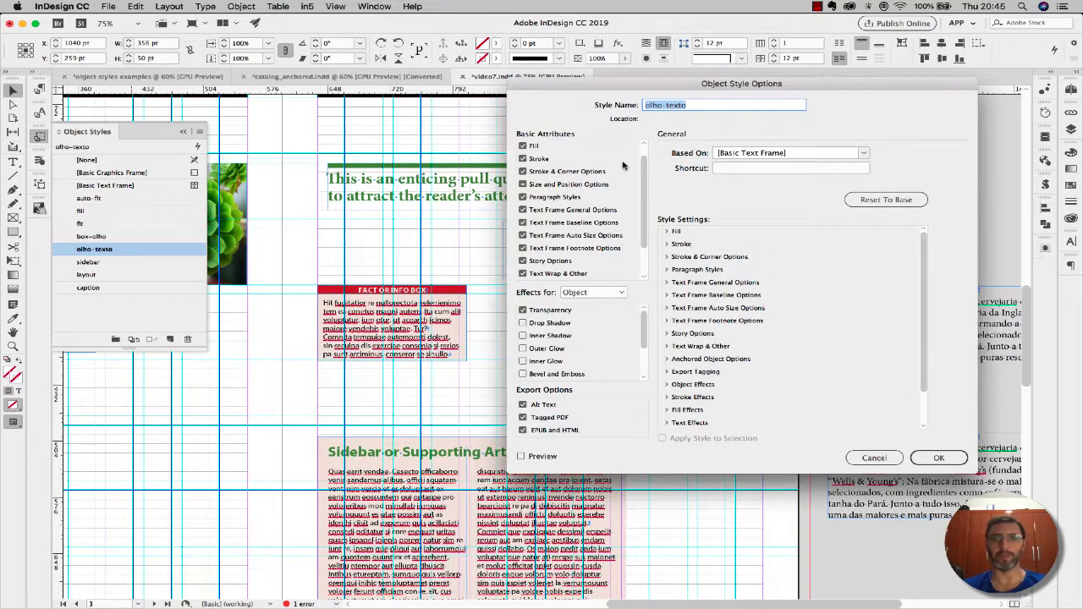
left_click(588, 197)
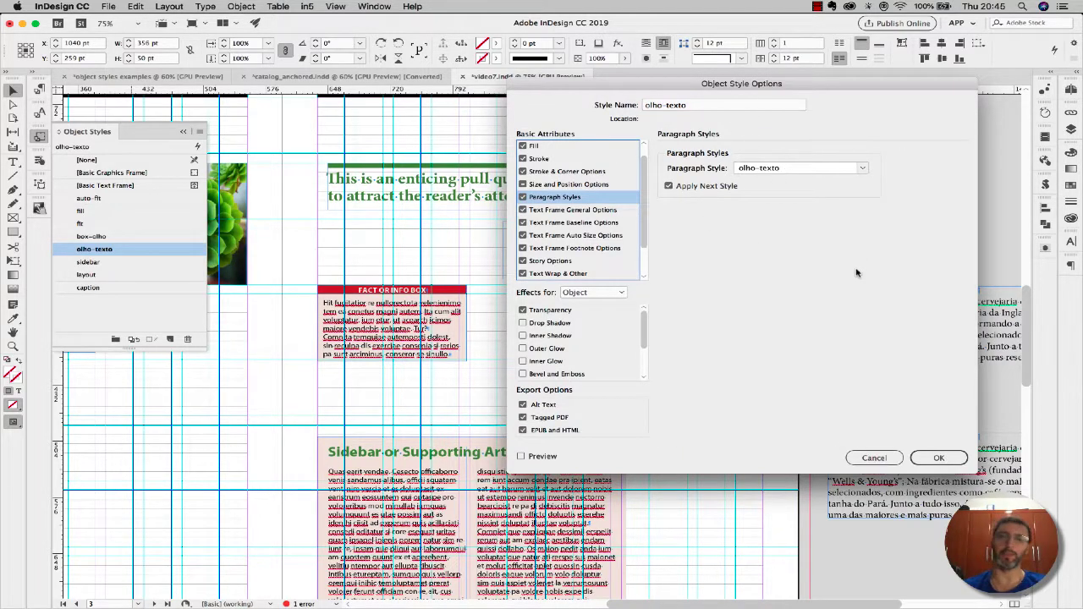
left_click(874, 458)
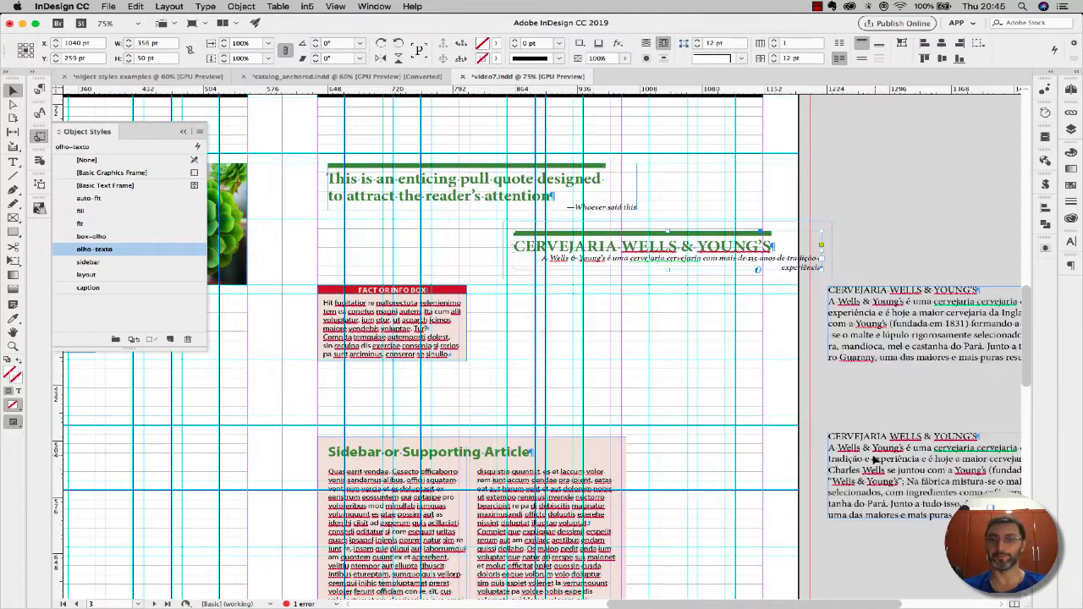
Move the new pull quote aside and place the second pasteboard text on the page with the box-olho object style
left_click_drag(679, 262, 843, 199)
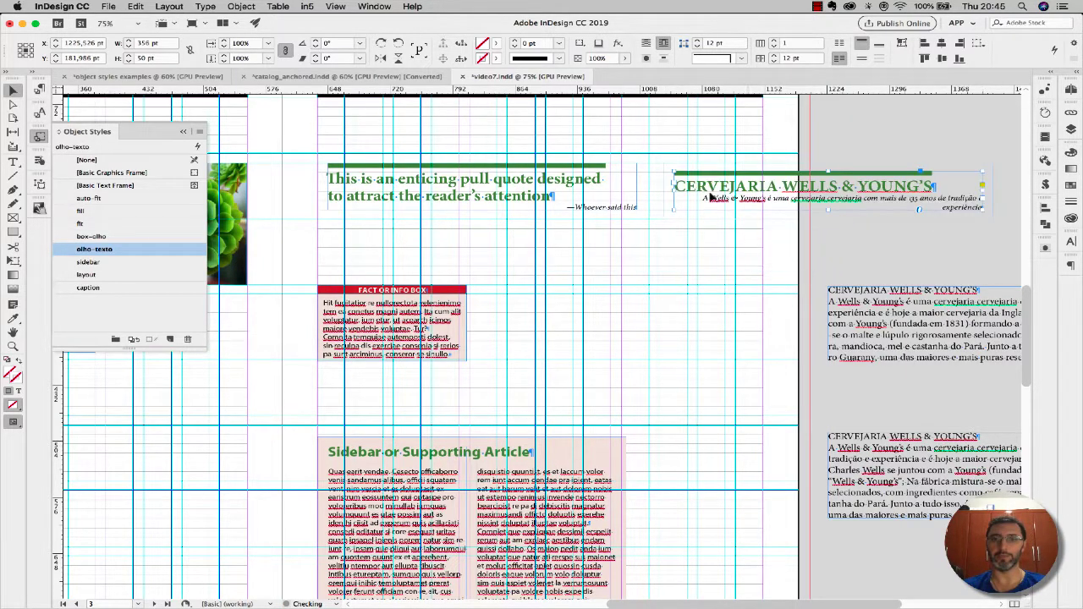
left_click(891, 313)
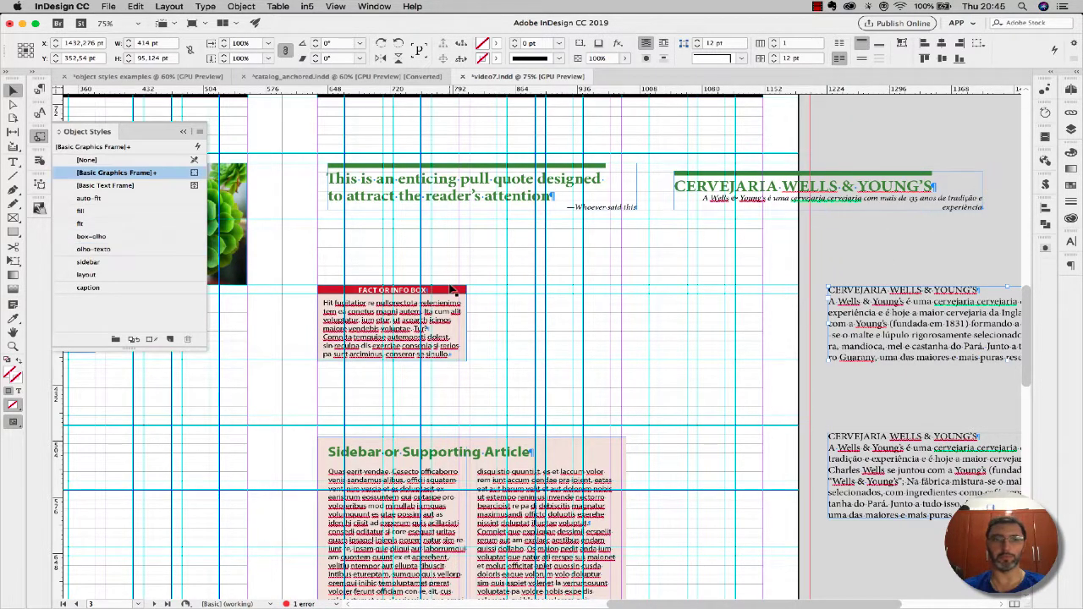
left_click(89, 237)
left_click_drag(883, 327, 542, 313)
Narrow the new fact box to about 134 pt wide and position it beside the existing fact box
left_click_drag(841, 340, 743, 342)
left_click_drag(748, 329, 694, 331)
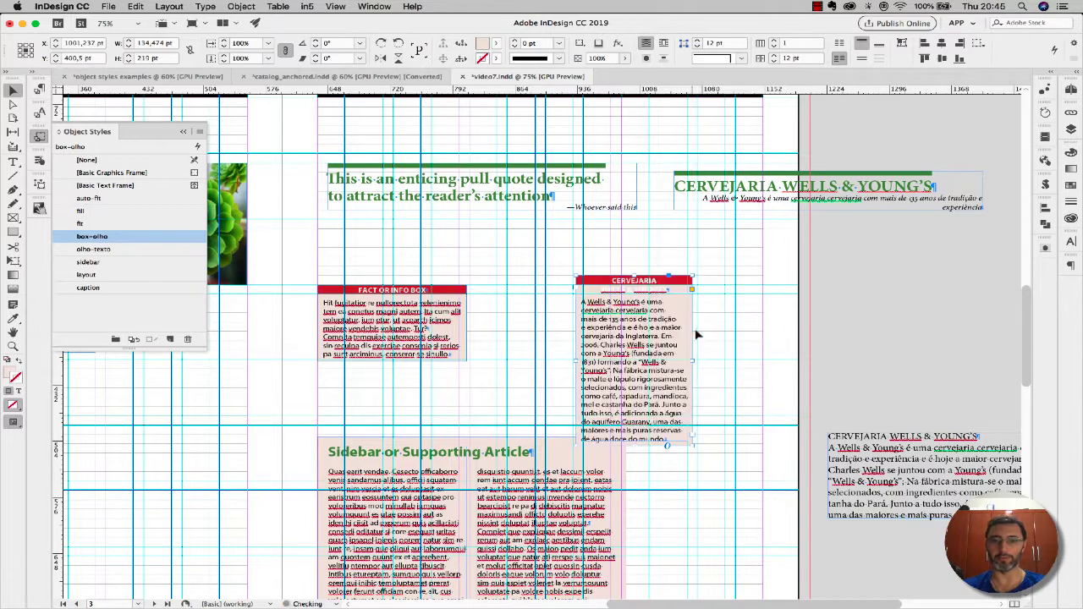
left_click_drag(662, 394, 595, 364)
key("super+equal")
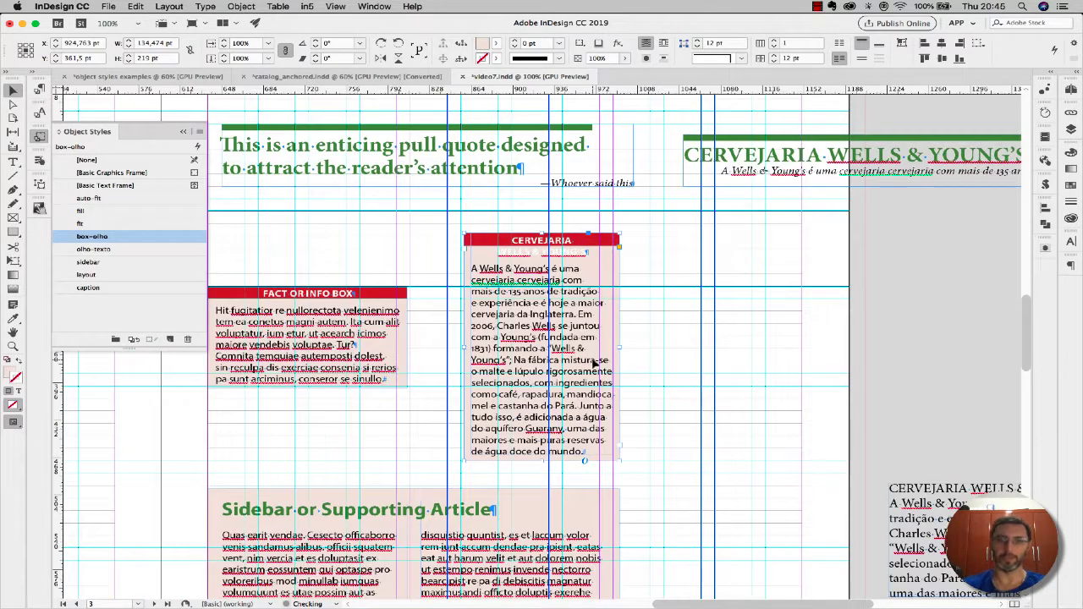
Turn off Rule Above in the Paragraph Rules of the new fact box title's style, box-olho-tit
double_click(505, 241)
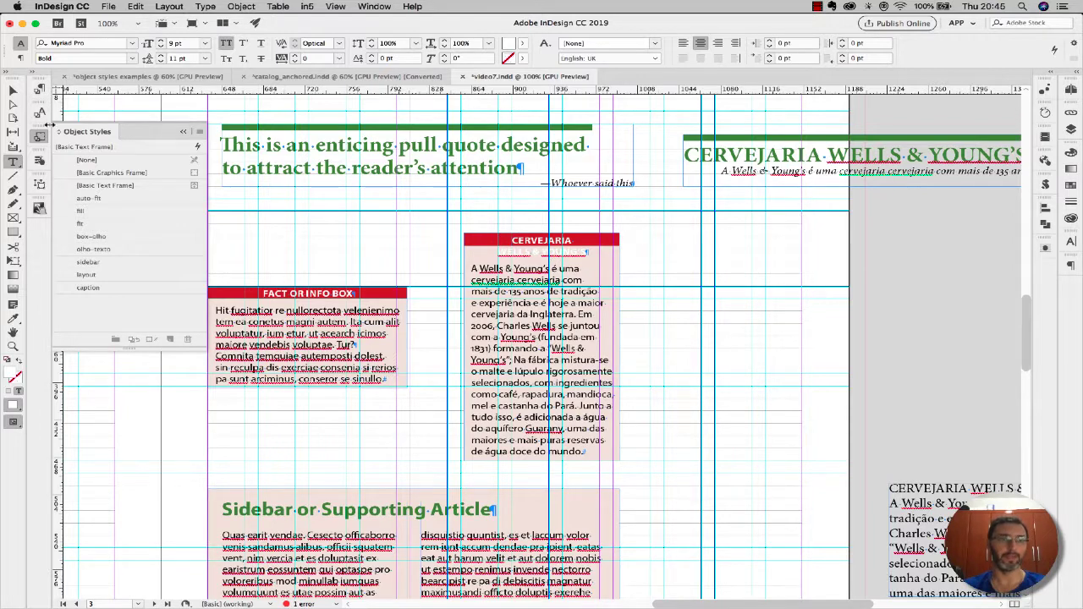
left_click(38, 89)
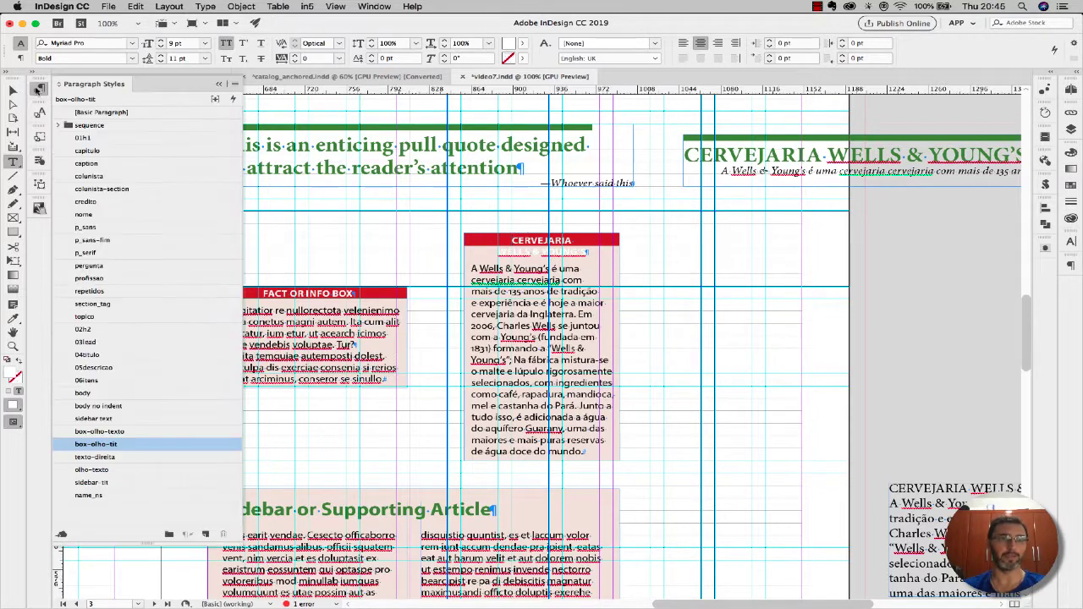
double_click(130, 443)
left_click(428, 169)
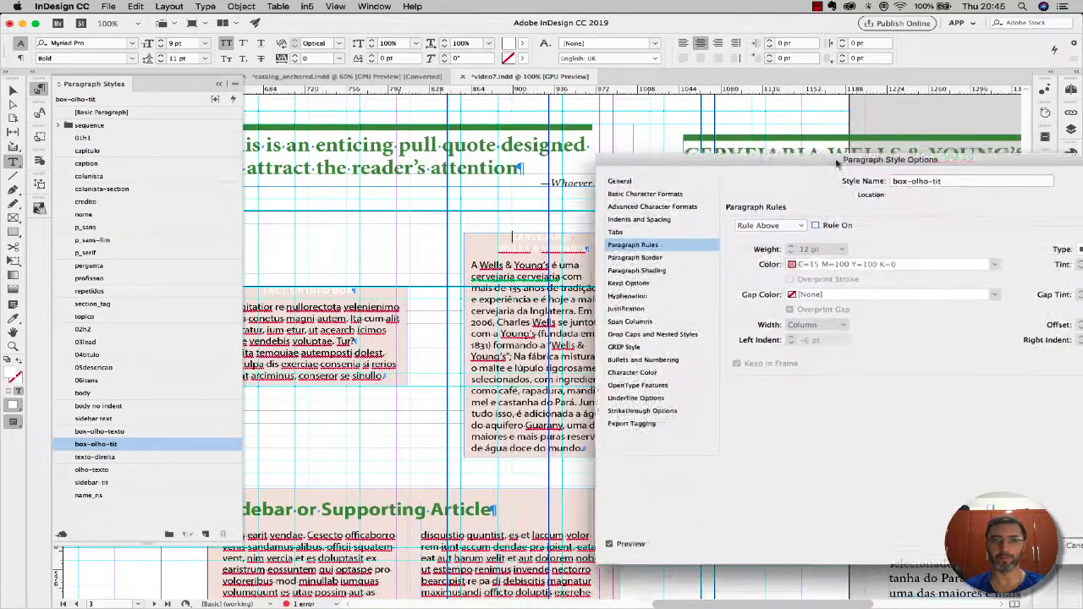
left_click(789, 220)
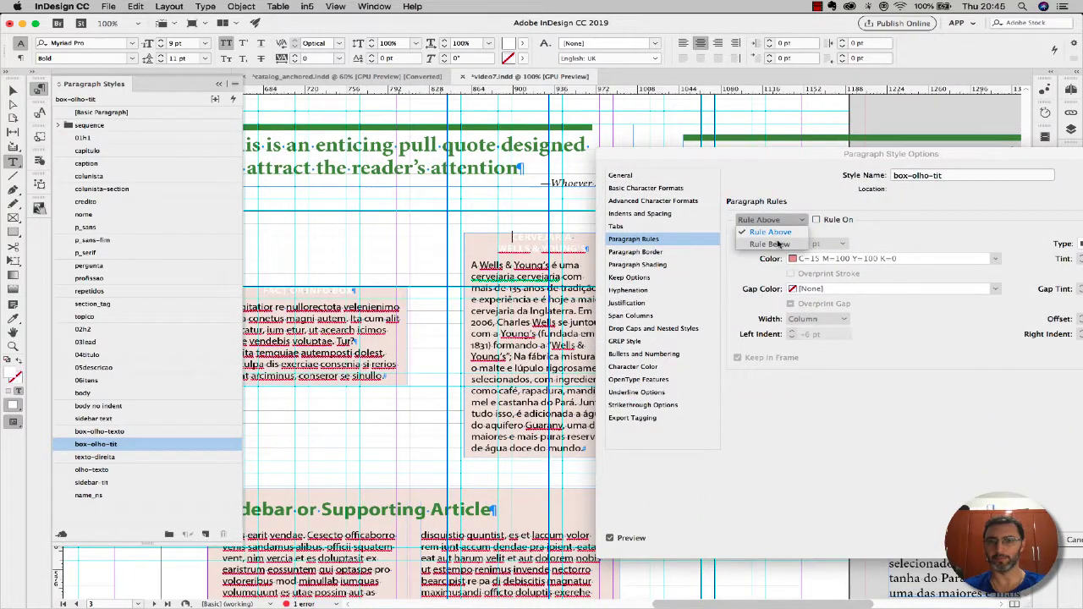
left_click(768, 237)
Turn on Paragraph Shading for the box-olho-tit style with the red swatch C=13 M=100 Y=100 K=3
left_click(660, 265)
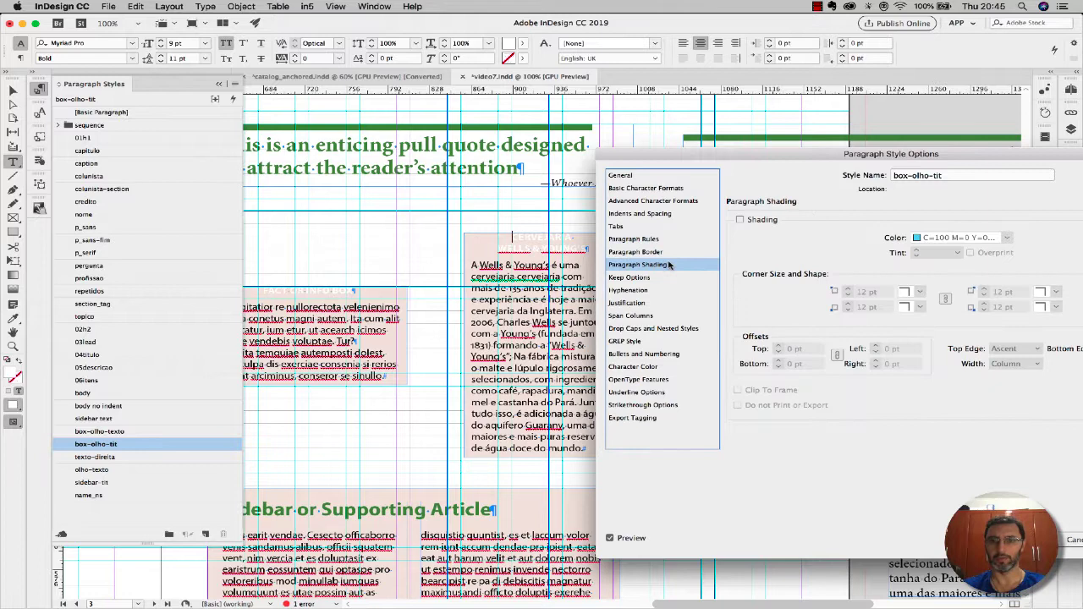
left_click(759, 222)
left_click(1006, 237)
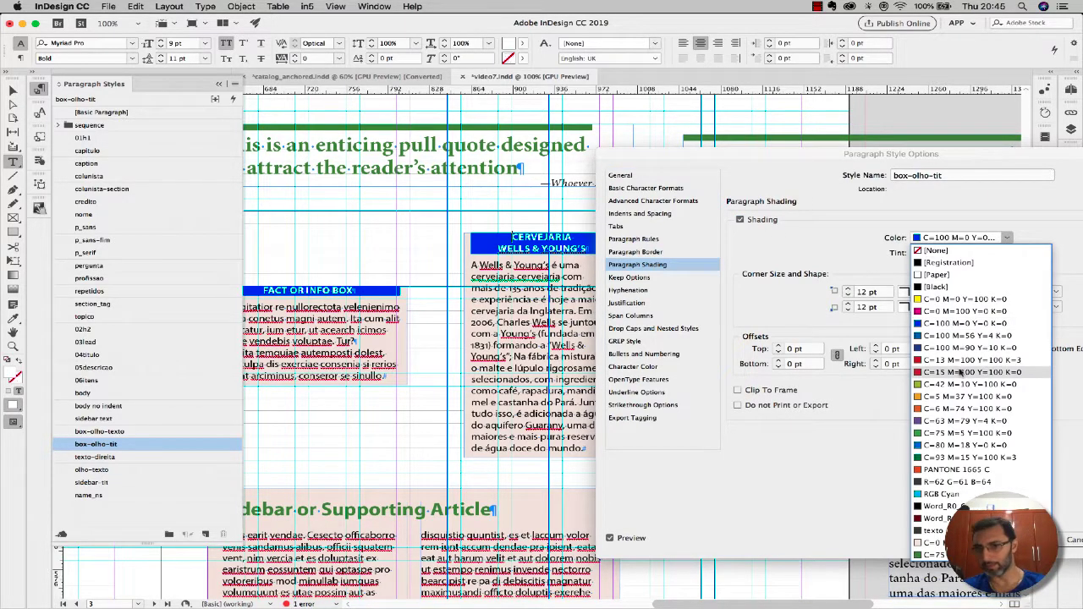
left_click(961, 360)
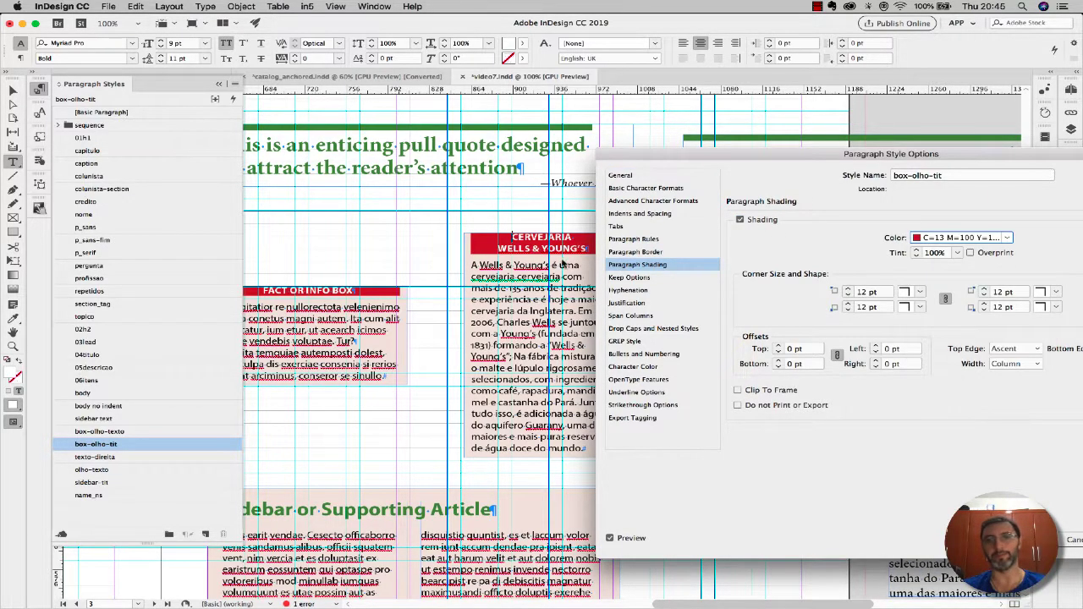
Unlink the shading offsets of the box-olho-tit style and set the left and right offsets to 6 pt
left_click_drag(736, 159, 459, 319)
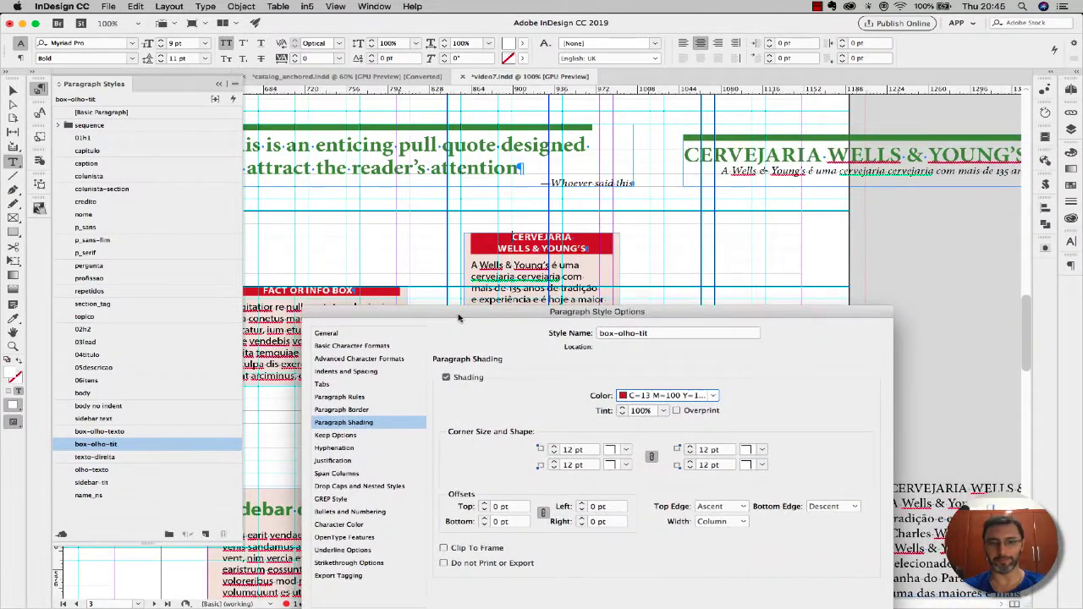
left_click(543, 514)
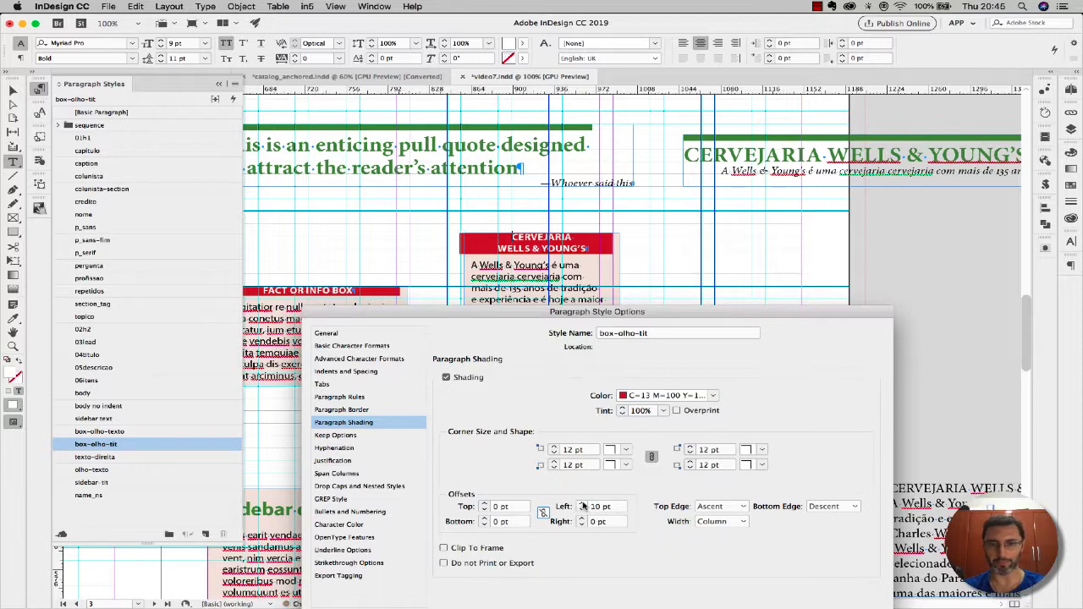
left_click(581, 504)
left_click(581, 509)
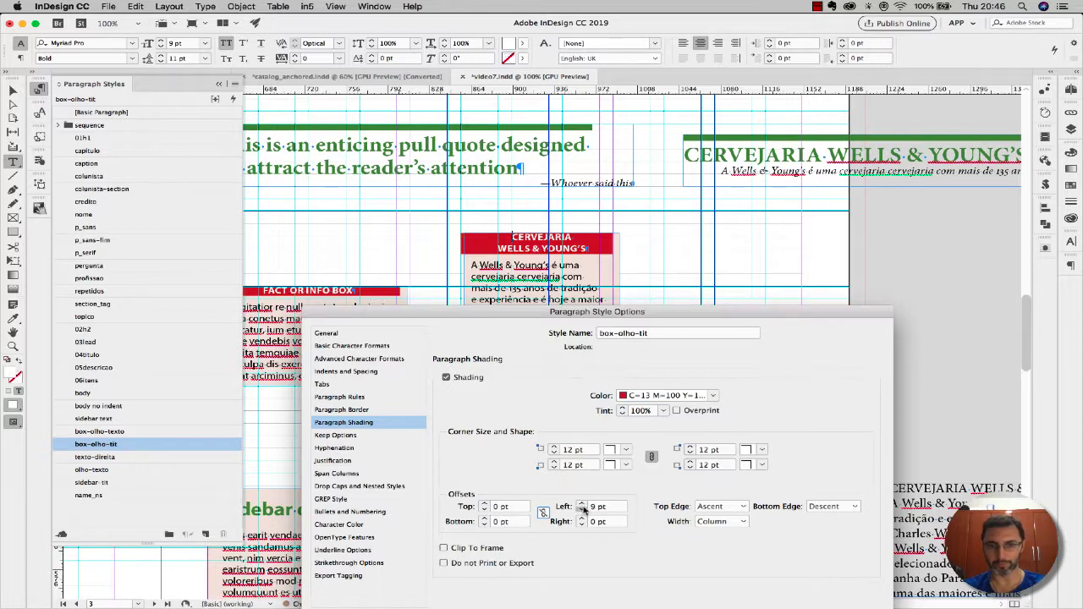
left_click(582, 519)
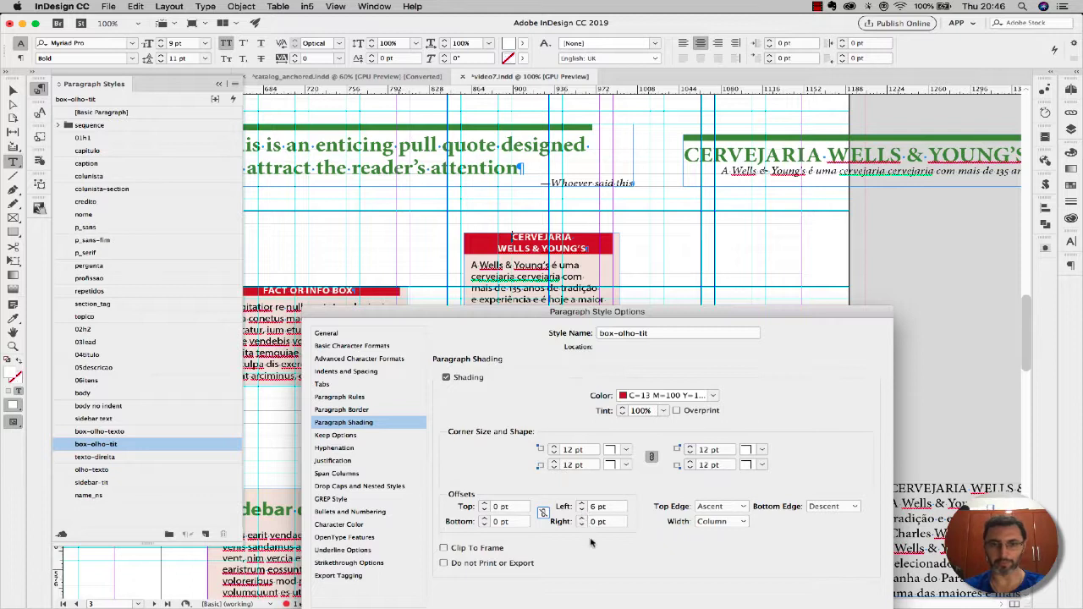
left_click(581, 519)
left_click(581, 518)
left_click(582, 518)
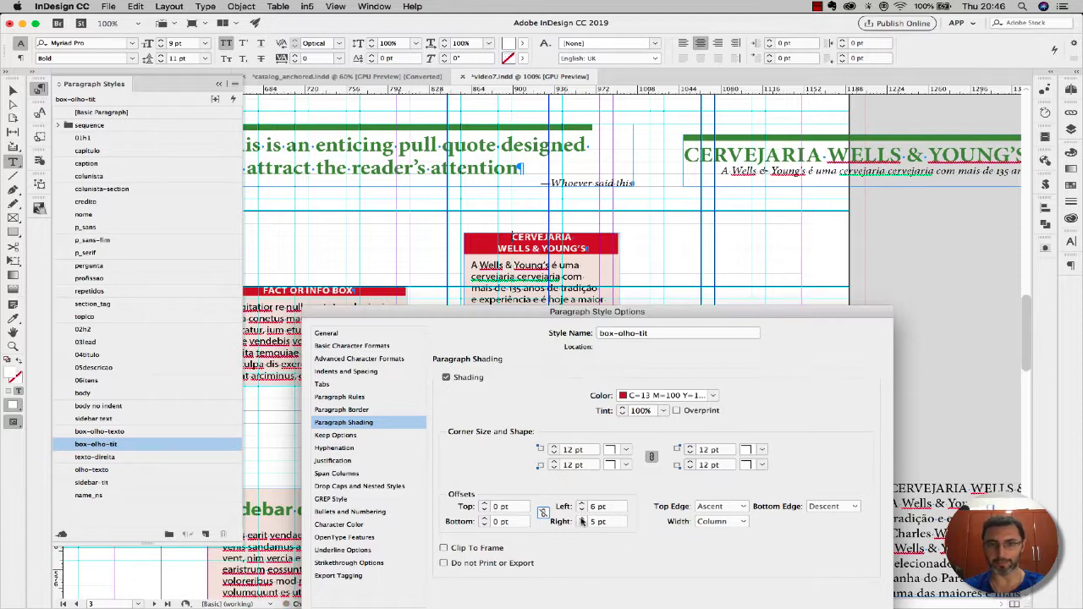
left_click(582, 519)
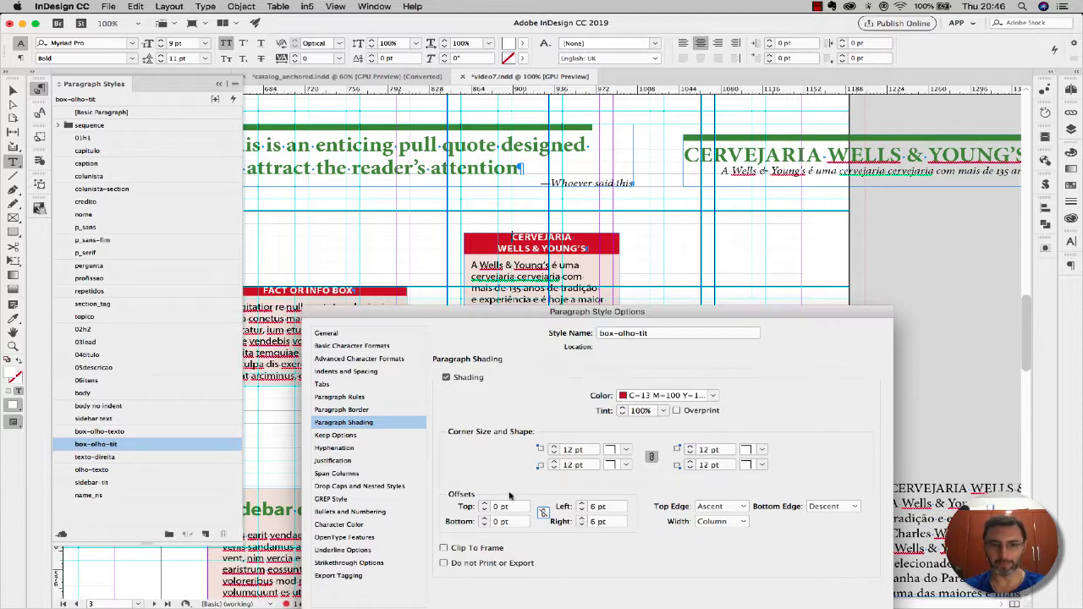
Set the title shading's top and bottom offsets to 2 pt and save the box-olho-tit style changes
left_click(485, 504)
left_click(484, 504)
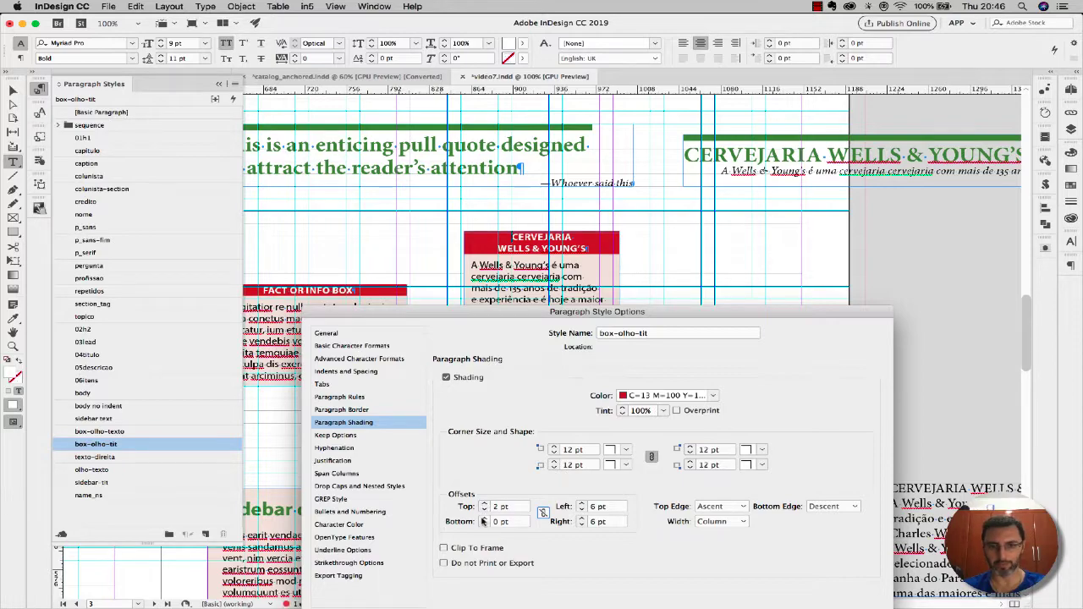
left_click(483, 519)
left_click(483, 519)
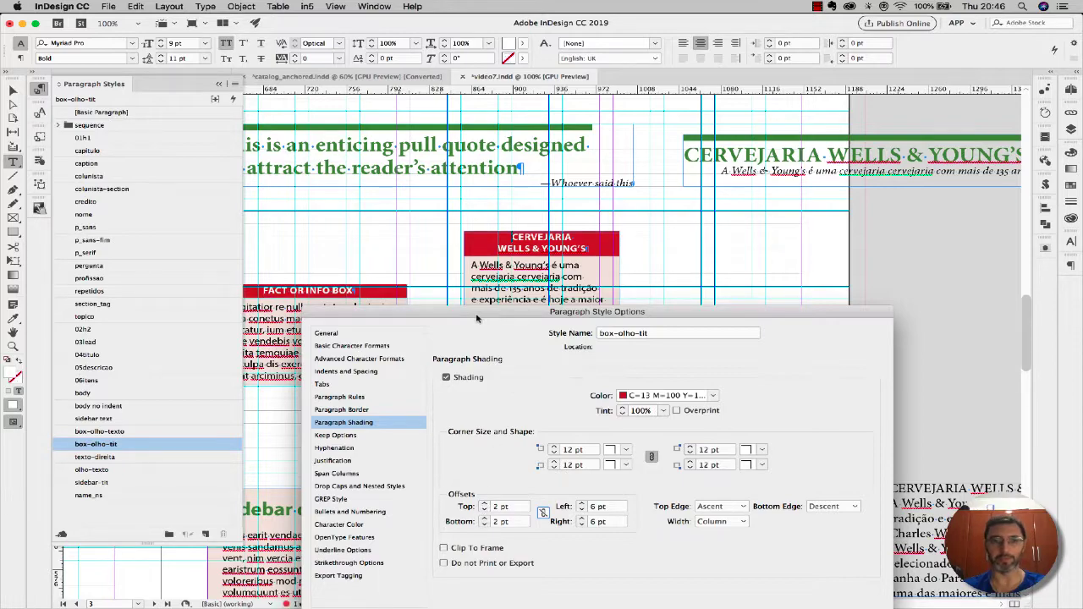
left_click_drag(470, 308, 693, 99)
left_click(1077, 494)
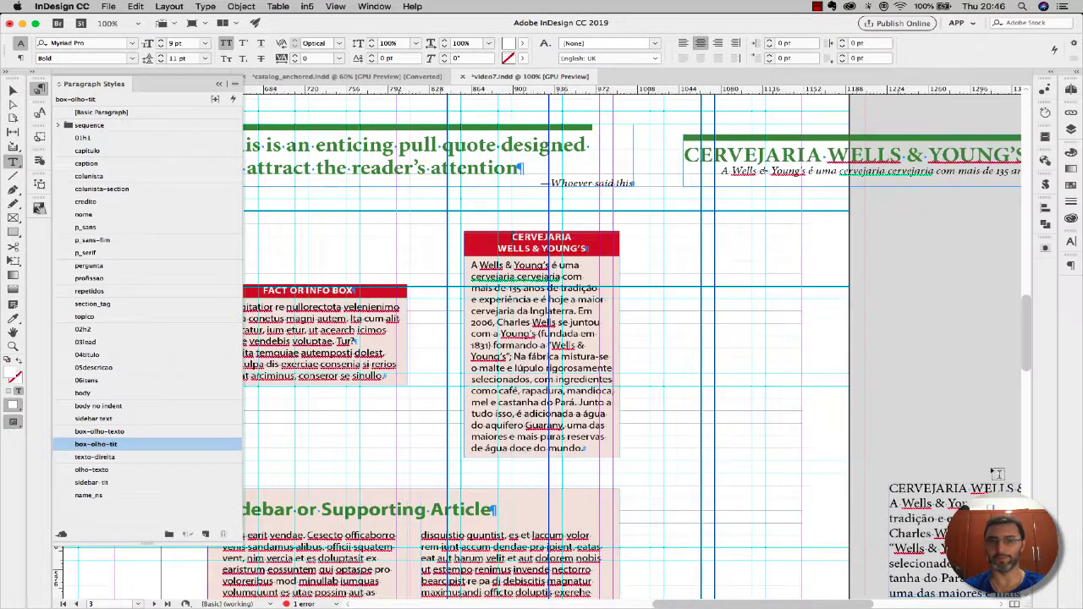
left_click(13, 90)
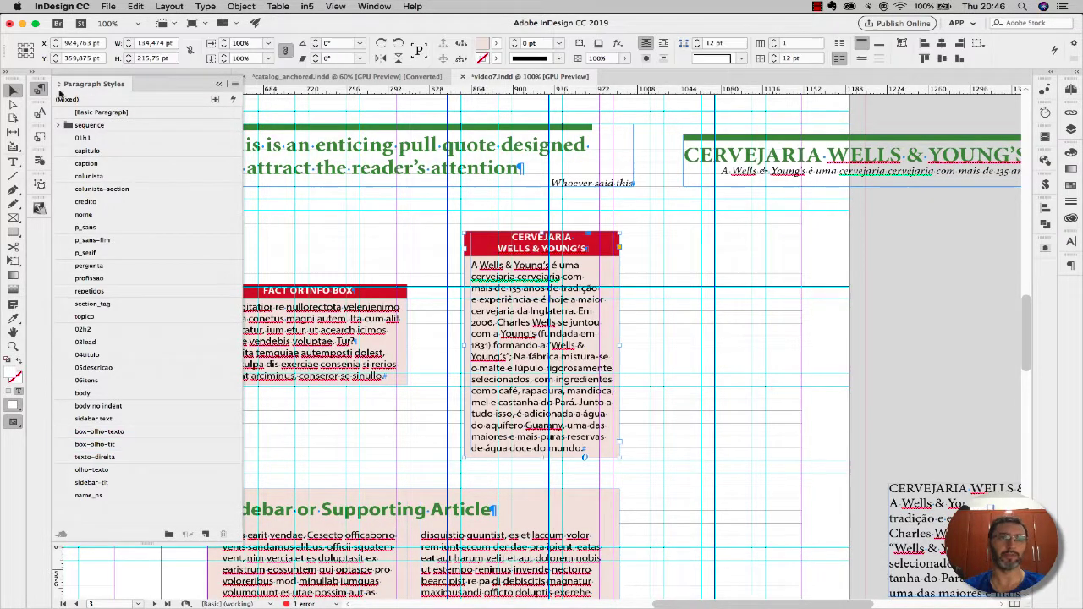
Widen the red-titled CERVEJARIA WELLS & YOUNG'S fact box to about 263 pt
left_click_drag(620, 345, 768, 336)
scroll(676, 346, "down", 2)
scroll(676, 346, "left", 2)
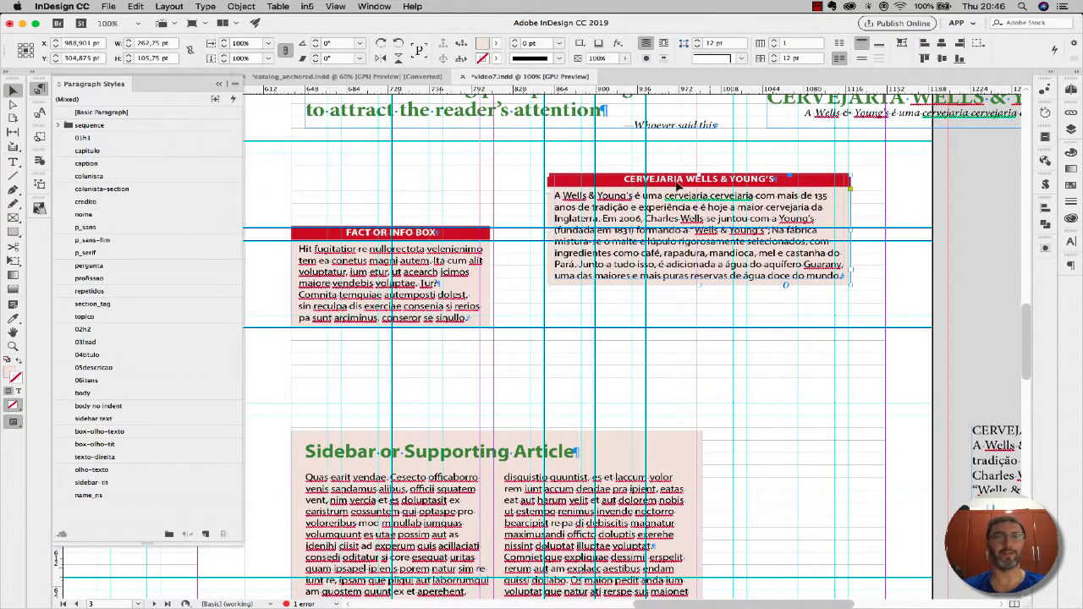
Confirm Height Only auto-sizing for the widened fact box and align its bottom edge with the neighbouring FACT OR INFO BOX
left_click(241, 6)
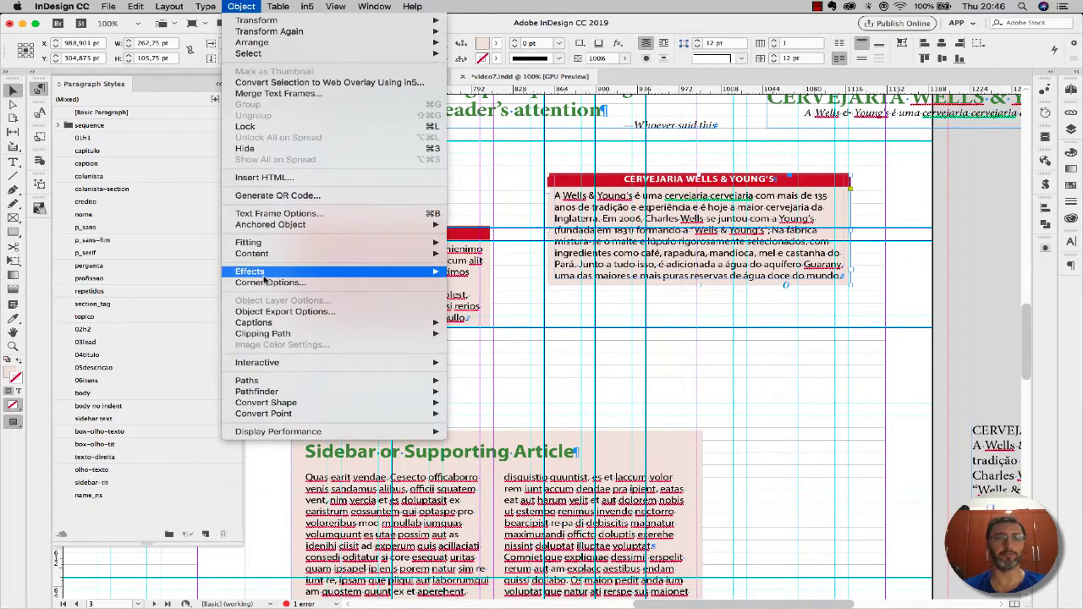
mouse_move(265, 269)
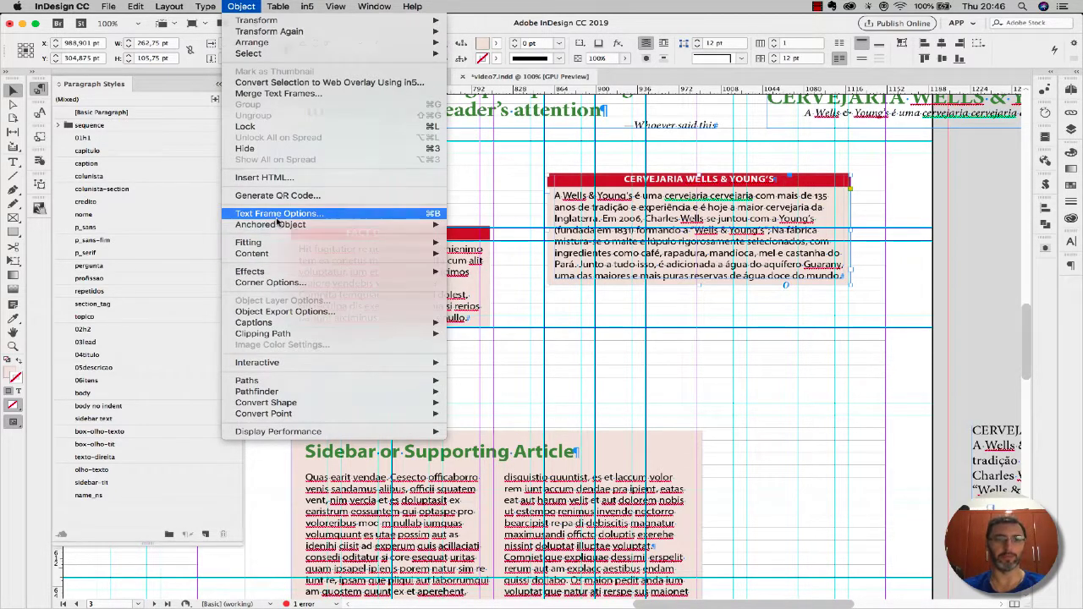
left_click(277, 216)
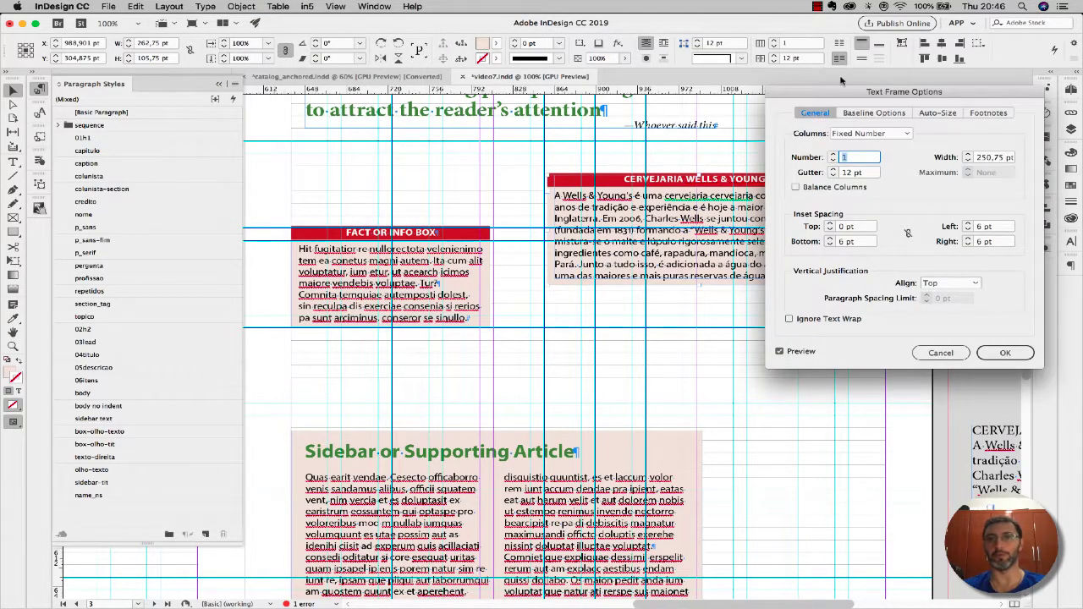
left_click_drag(846, 95, 646, 133)
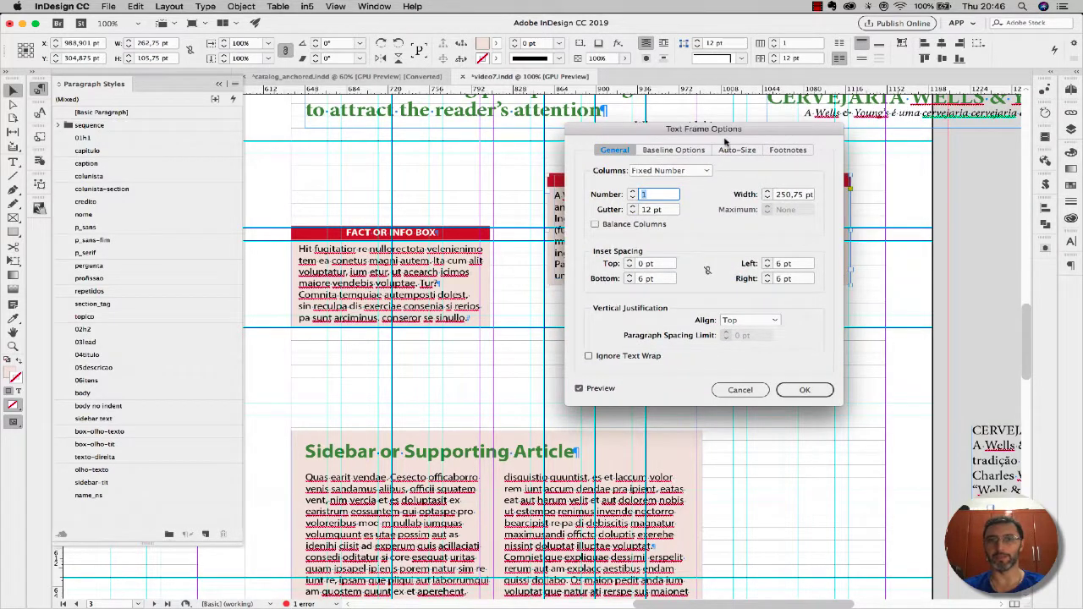
left_click(739, 150)
left_click(715, 192)
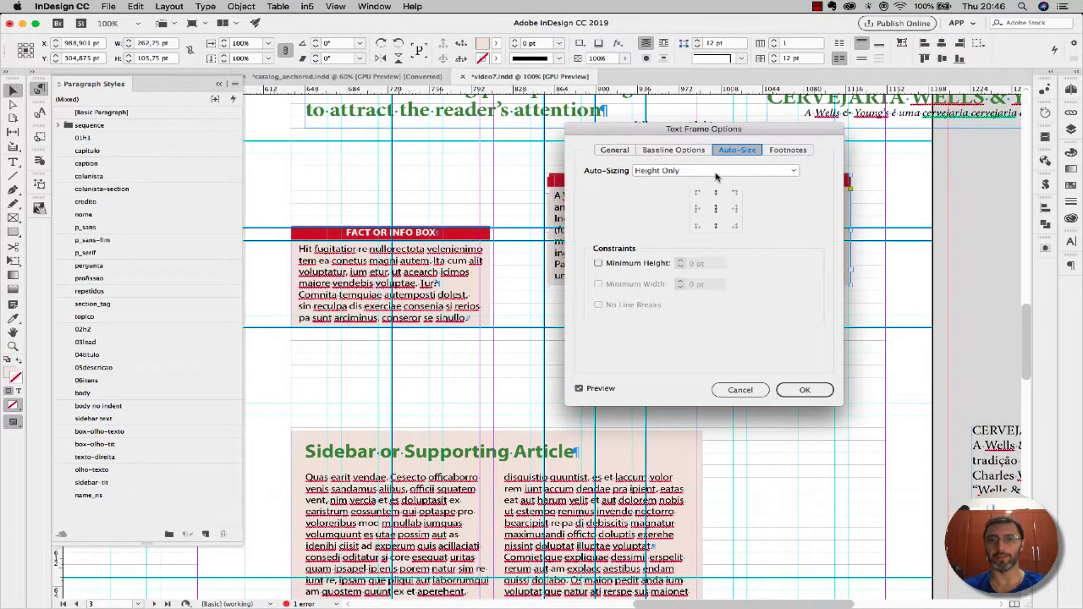
left_click_drag(686, 129, 926, 121)
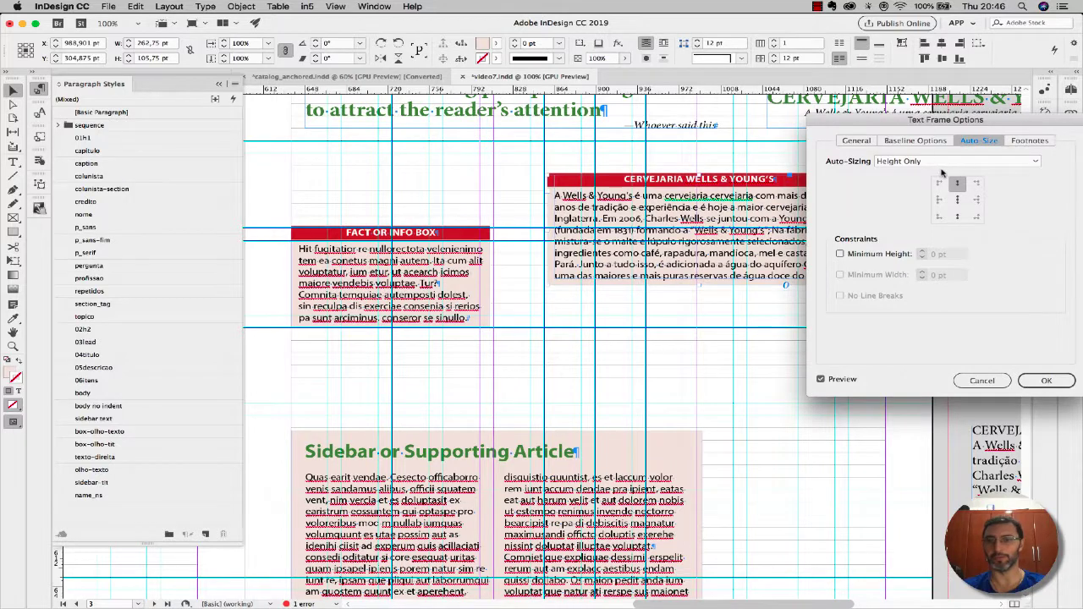
left_click(925, 162)
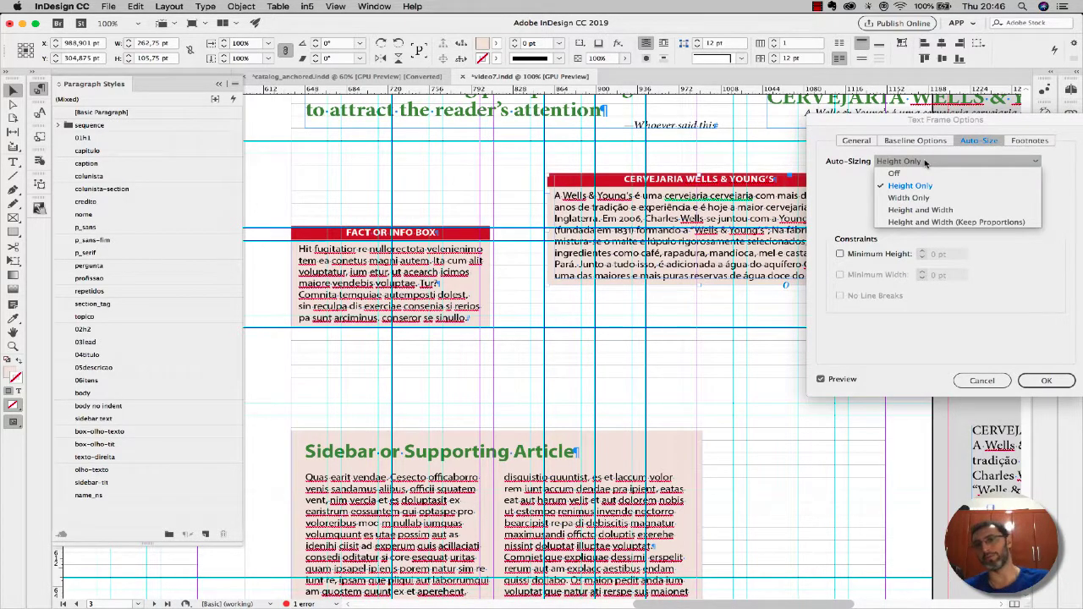
left_click(910, 186)
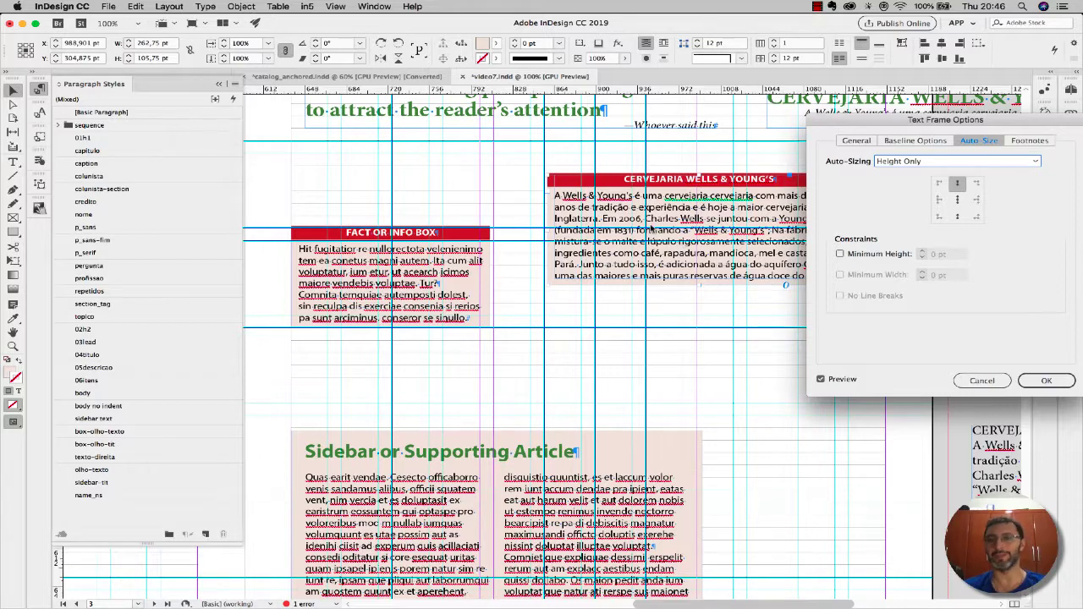
left_click(1061, 385)
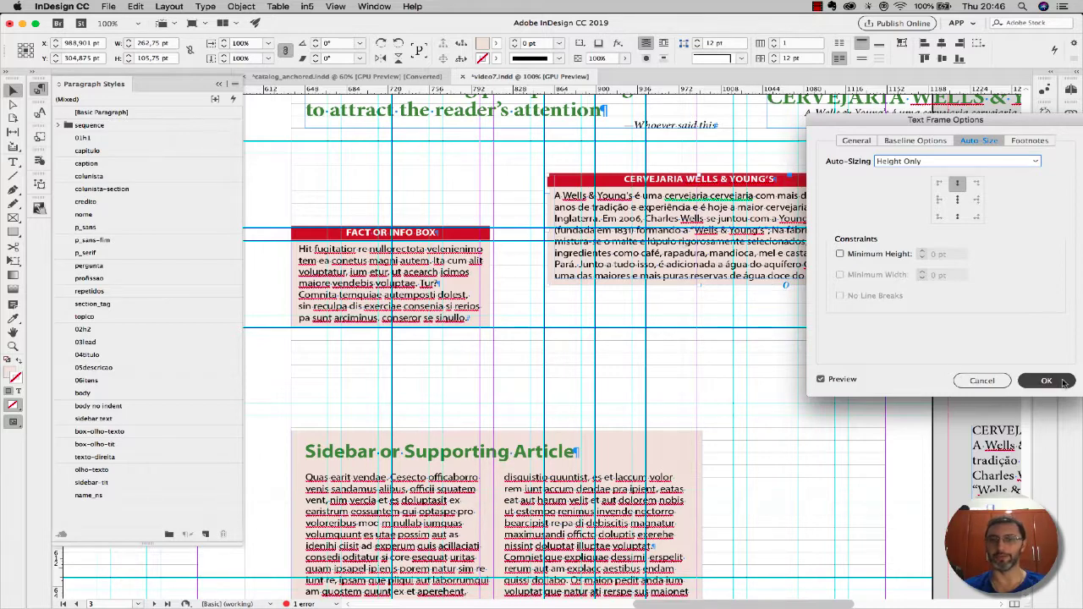
left_click_drag(794, 250, 797, 292)
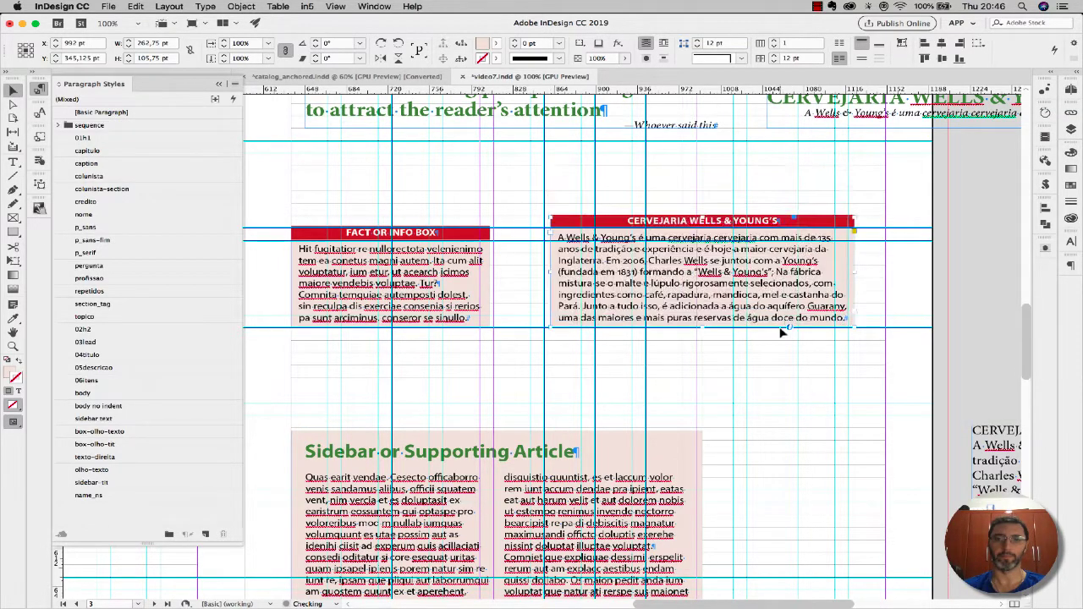
Move the unstyled CERVEJARIA text frame beside the sidebar sample and apply the sidebar object style to it
scroll(781, 332, "down", 7)
scroll(905, 230, "up", 3)
left_click_drag(934, 292, 723, 297)
scroll(708, 317, "right", 3)
key("super+minus")
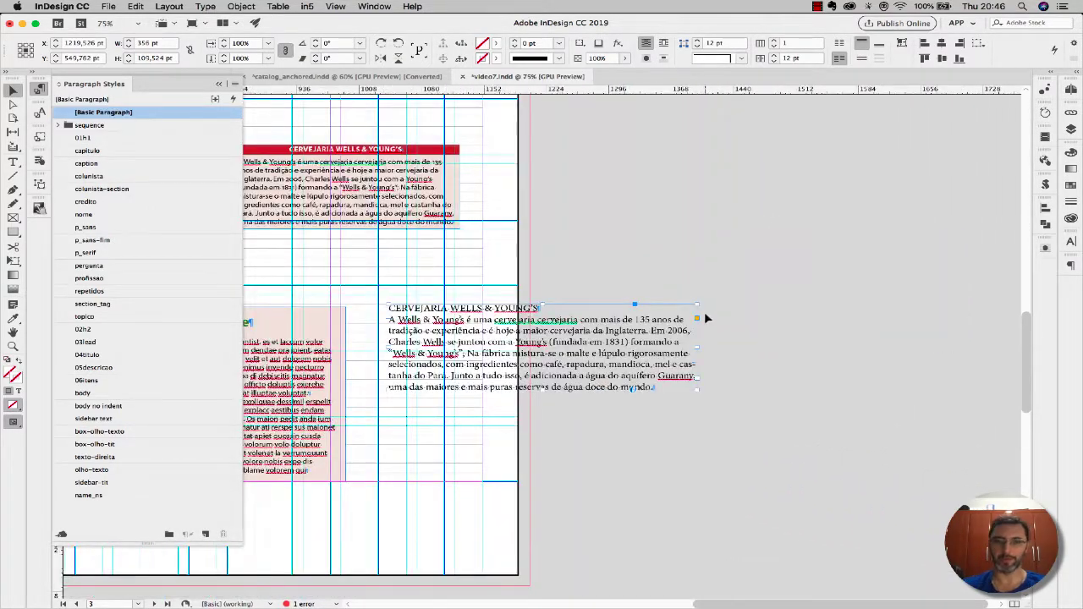
scroll(704, 311, "left", 5)
left_click(40, 136)
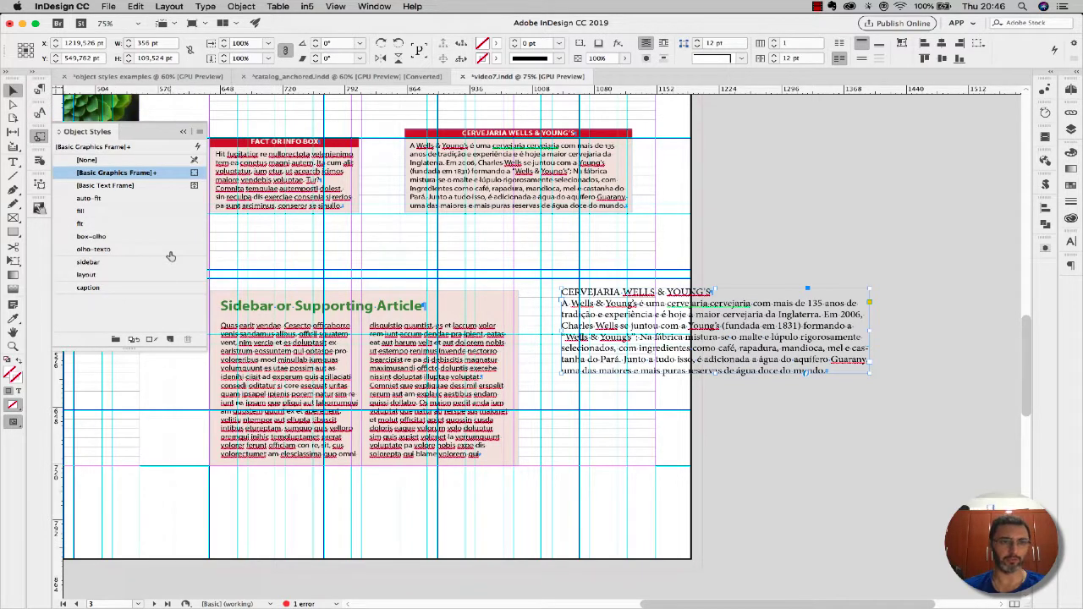
left_click(106, 238)
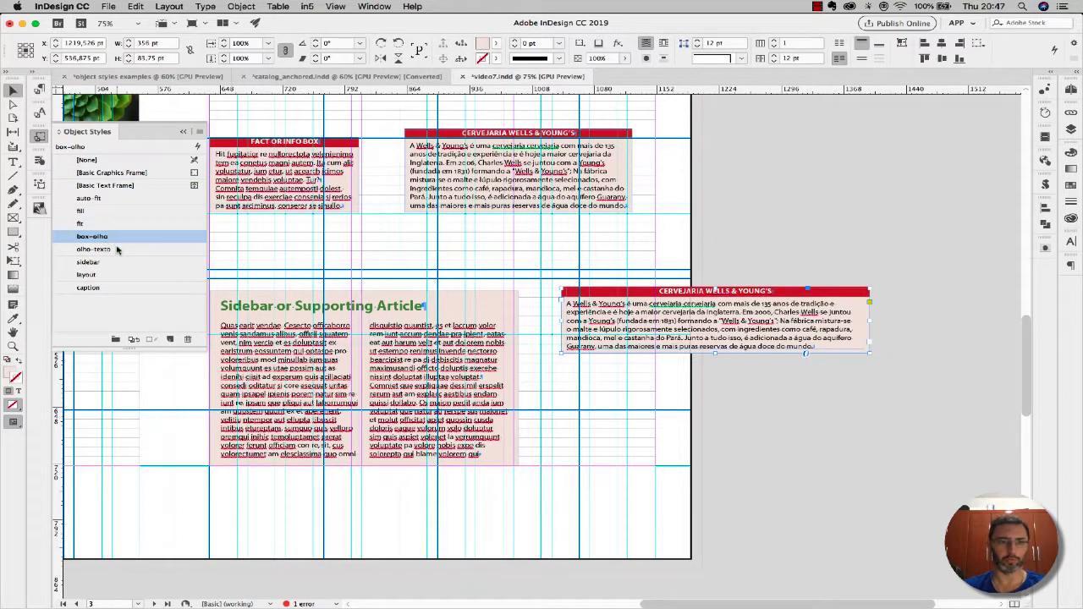
left_click(117, 250)
left_click(117, 262)
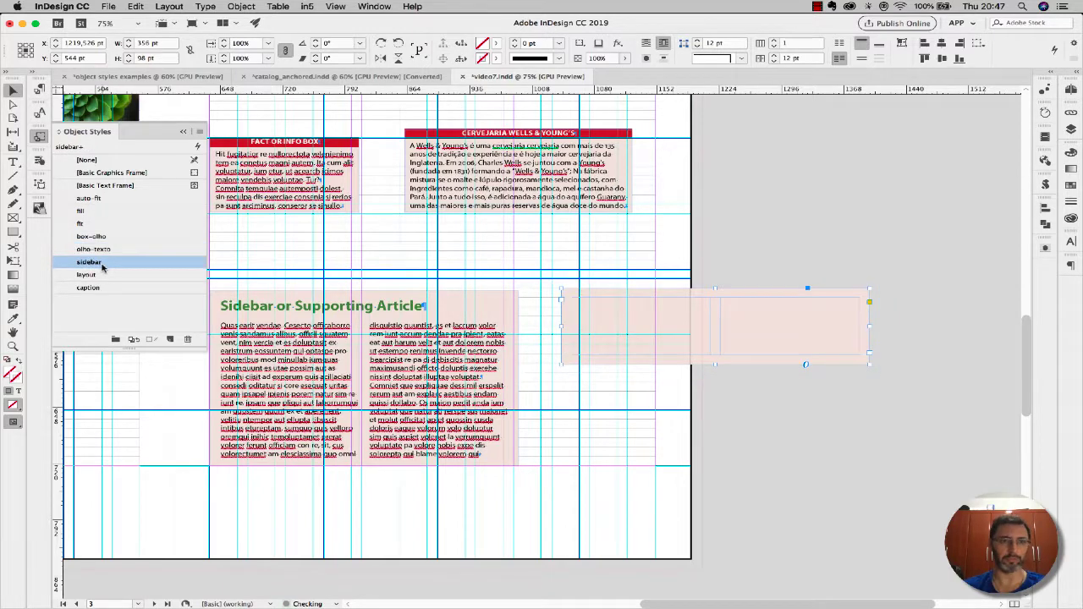
Inspect the Text Frame General Options of the sidebar object style and close them without changes
double_click(170, 263)
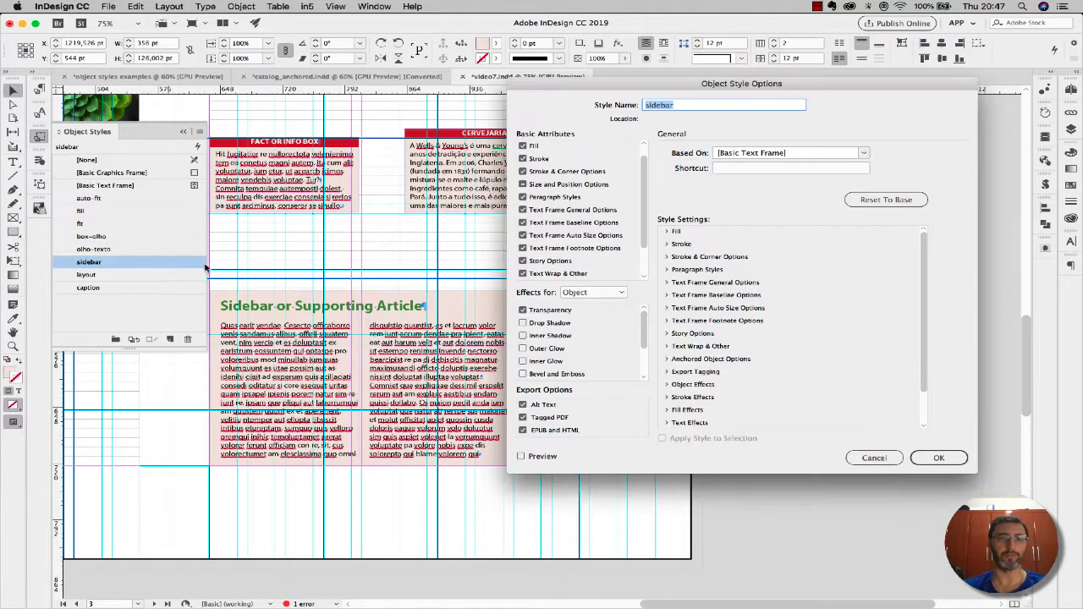
left_click(583, 212)
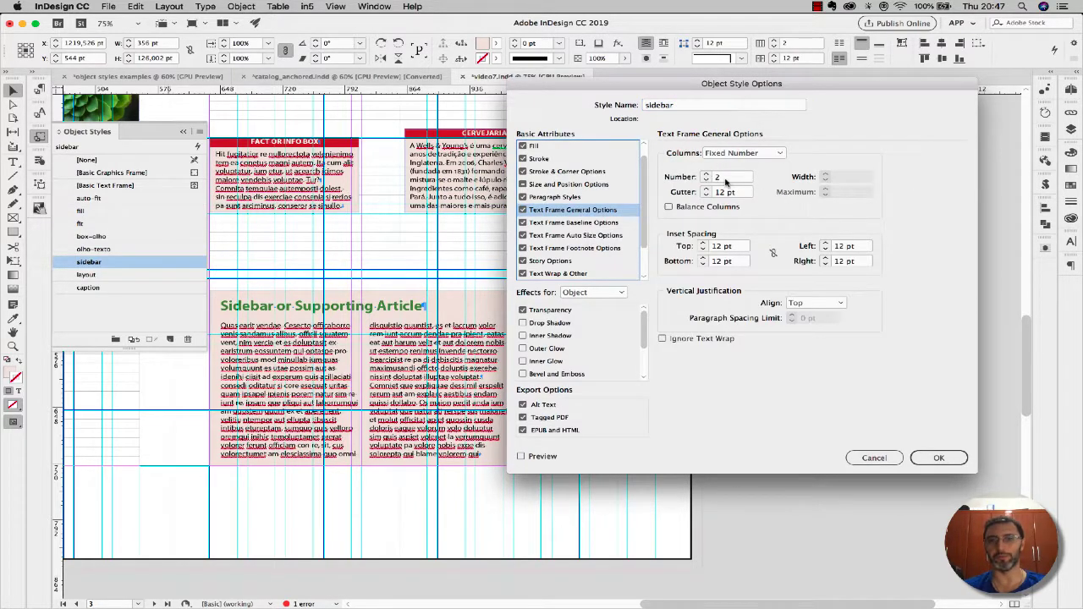
left_click(880, 460)
Append a copy of the fact box's body paragraph to the new sidebar's text and move the sidebar down beside the sample
double_click(627, 294)
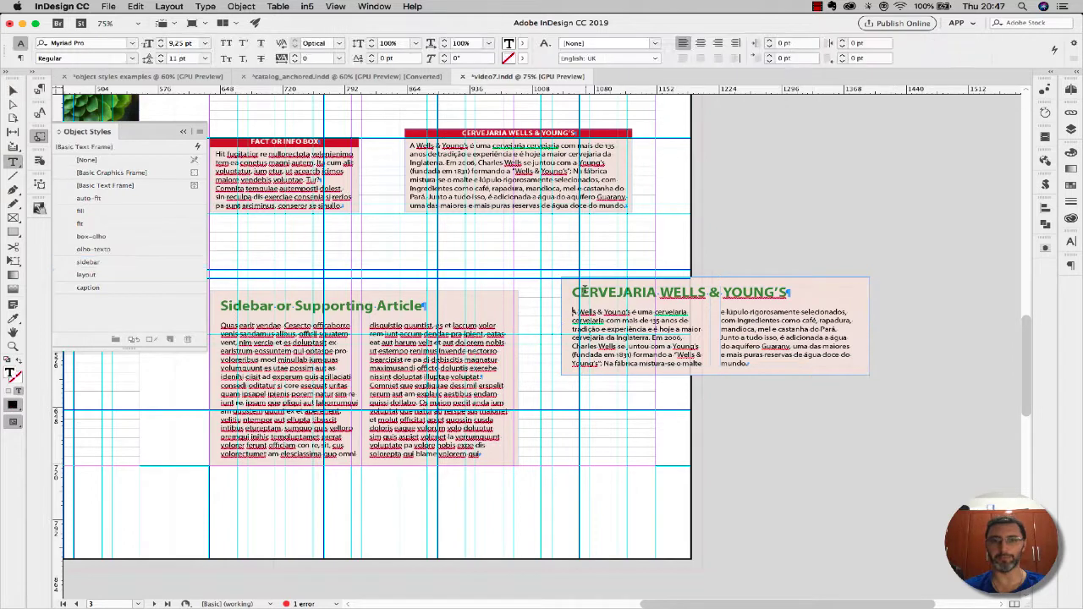
left_click_drag(582, 292, 840, 286)
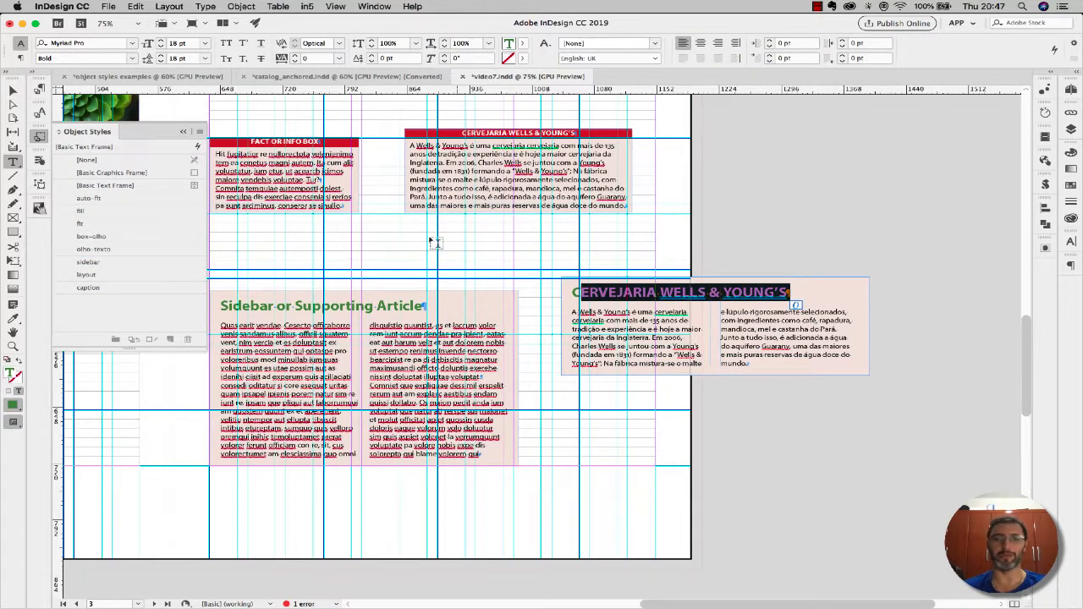
left_click(457, 166)
triple_click(456, 169)
left_click(457, 170)
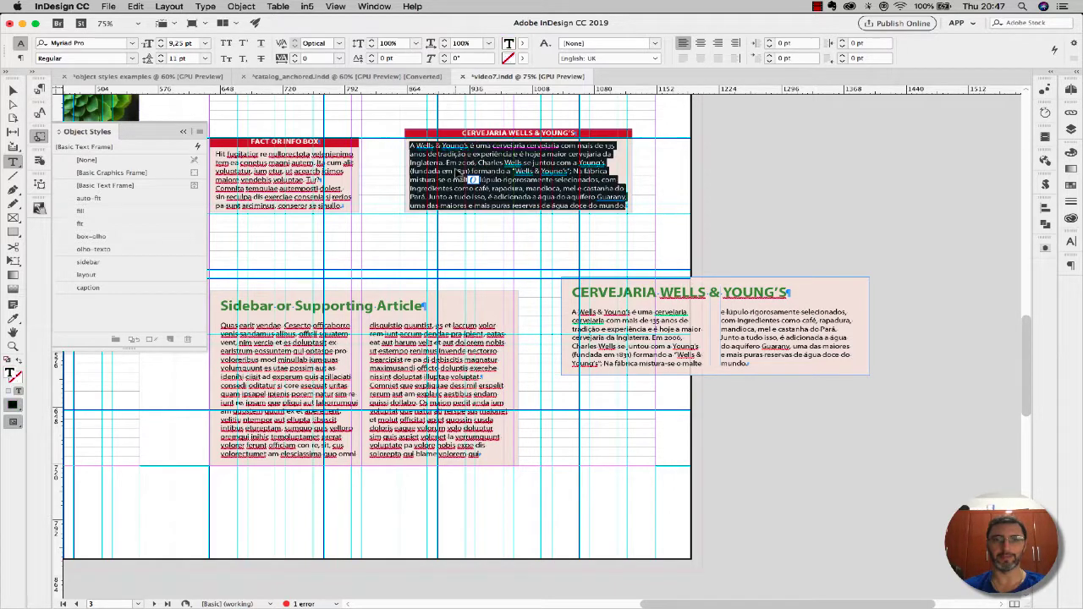
left_click(456, 169)
left_click(456, 170)
triple_click(487, 171)
left_click(492, 178)
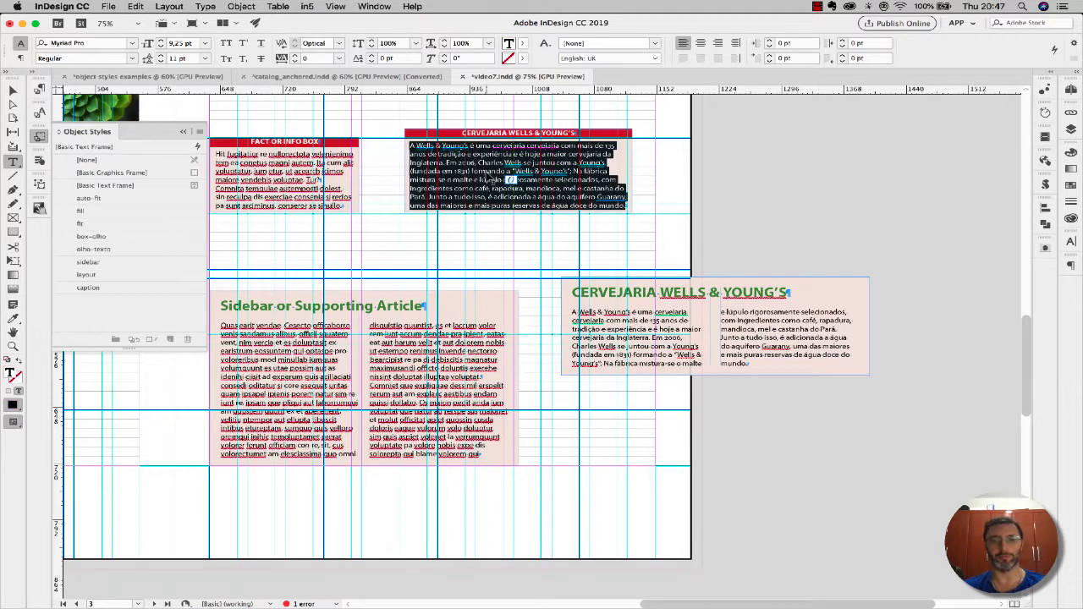
key("super+c")
left_click(748, 363)
key("super+v")
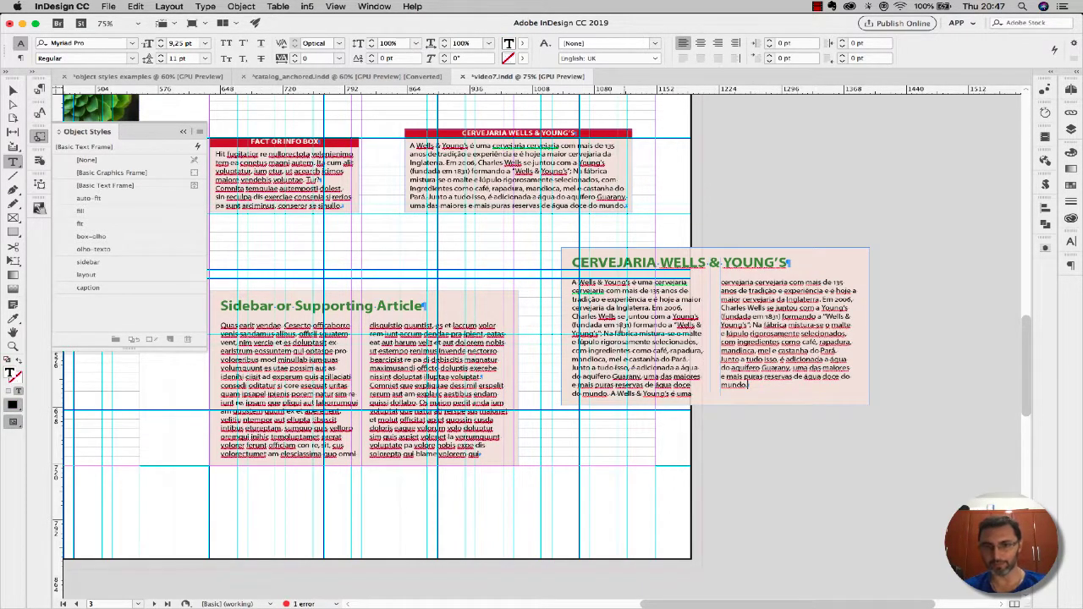
left_click(13, 89)
left_click_drag(799, 329, 798, 387)
Go to the Ancorados page and bring its plant catalogue entries into view
scroll(767, 412, "up", 2)
scroll(767, 411, "left", 10)
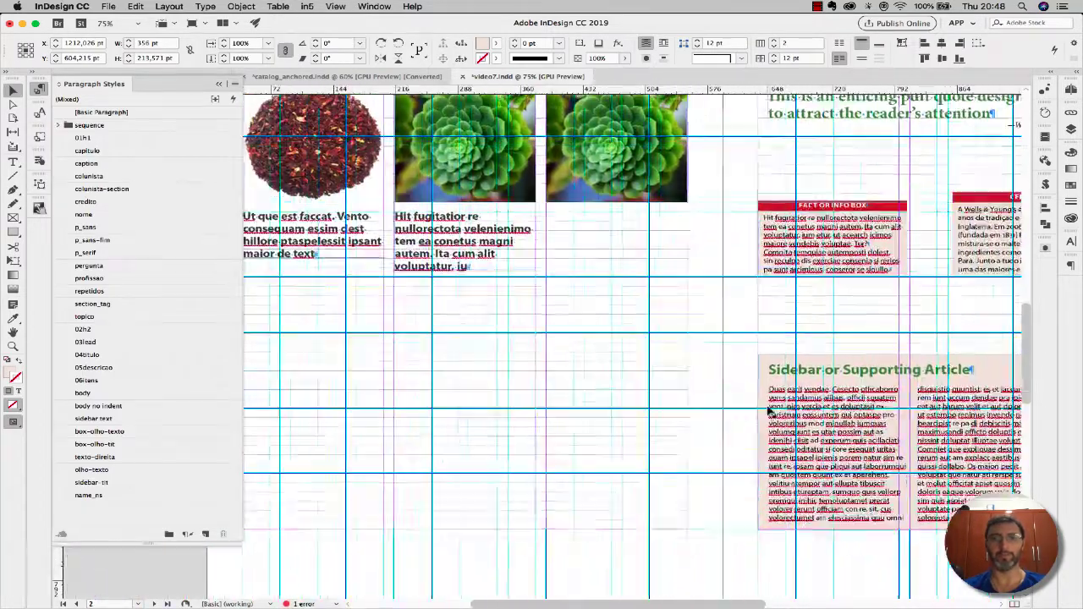
scroll(766, 411, "down", 4)
scroll(714, 409, "up", 2)
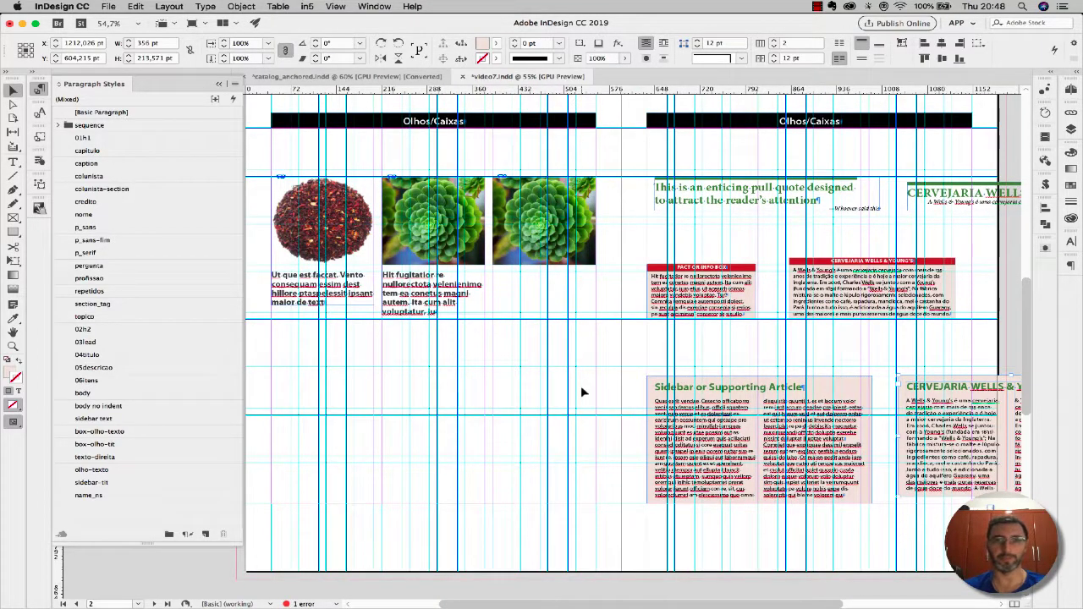
scroll(576, 394, "down", 10)
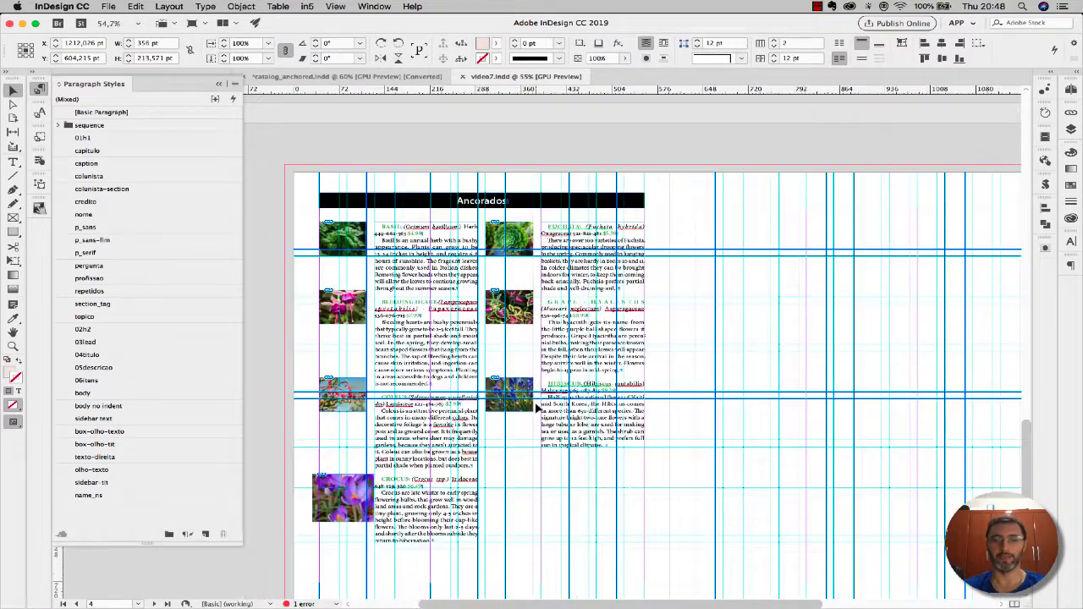
scroll(535, 408, "down", 2)
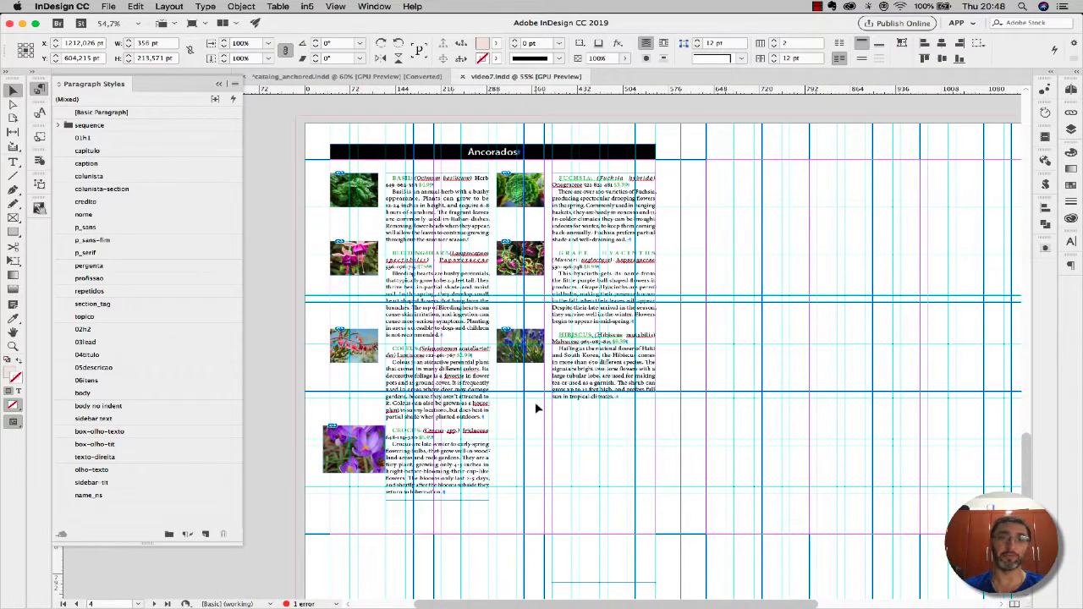
key("super+=")
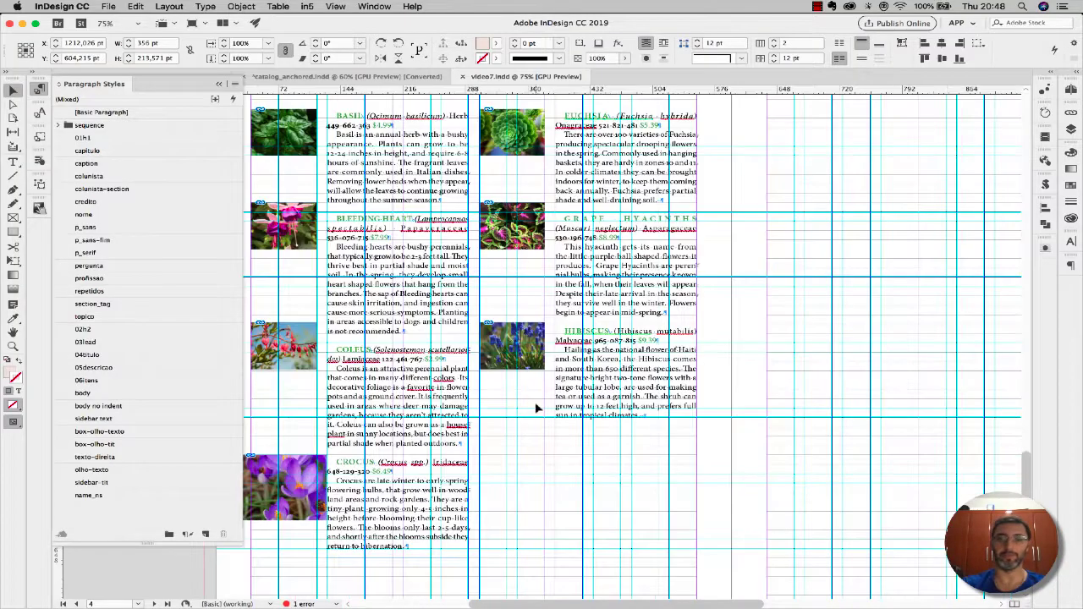
scroll(535, 408, "up", 3)
scroll(536, 408, "left", 4)
scroll(558, 293, "up", 1)
scroll(559, 293, "right", 3)
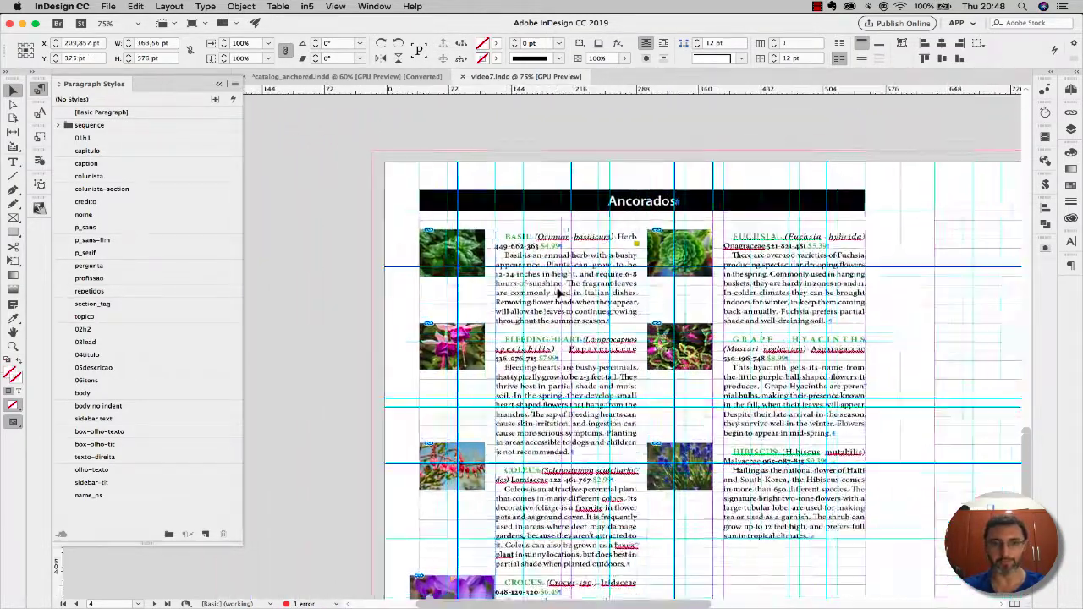
Examine the first column's text frame and the basil image anchored beside it
scroll(558, 293, "down", 3)
left_click(558, 294)
mouse_move(528, 213)
left_mouse_down()
mouse_move(533, 264)
mouse_move(955, 197)
mouse_move(501, 198)
mouse_move(525, 221)
mouse_move(535, 211)
left_mouse_up()
scroll(377, 203, "up", 1)
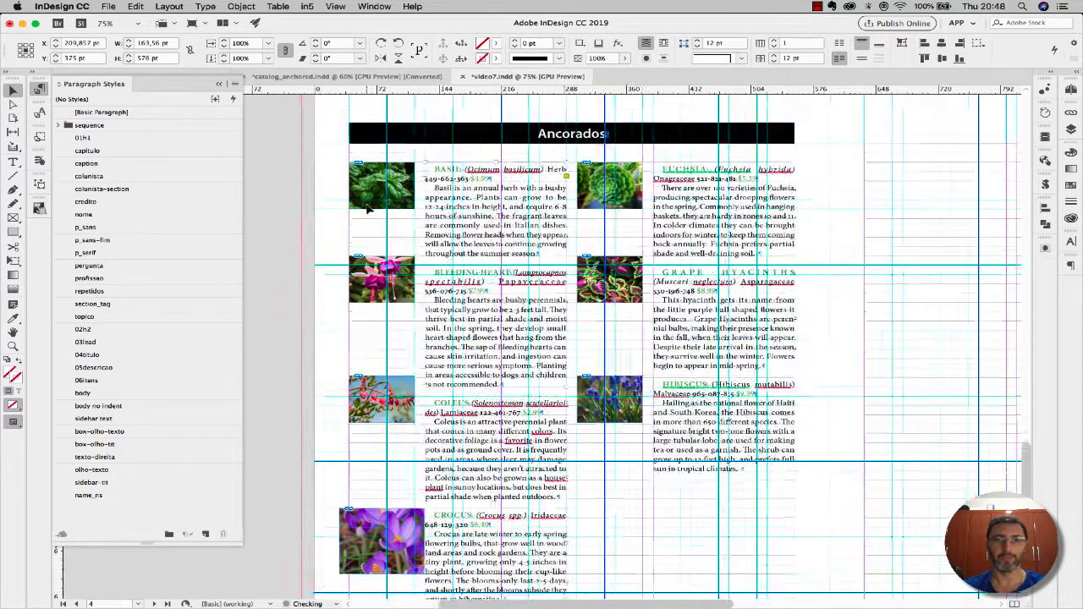
key("super+=")
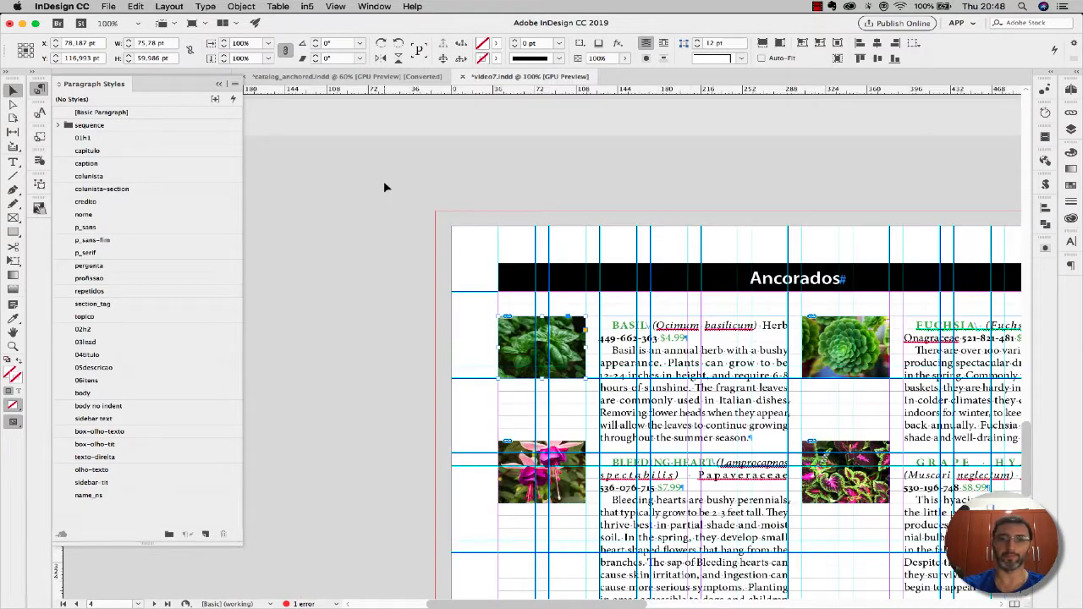
scroll(377, 182, "right", 3)
scroll(377, 185, "down", 1)
scroll(378, 190, "left", 3)
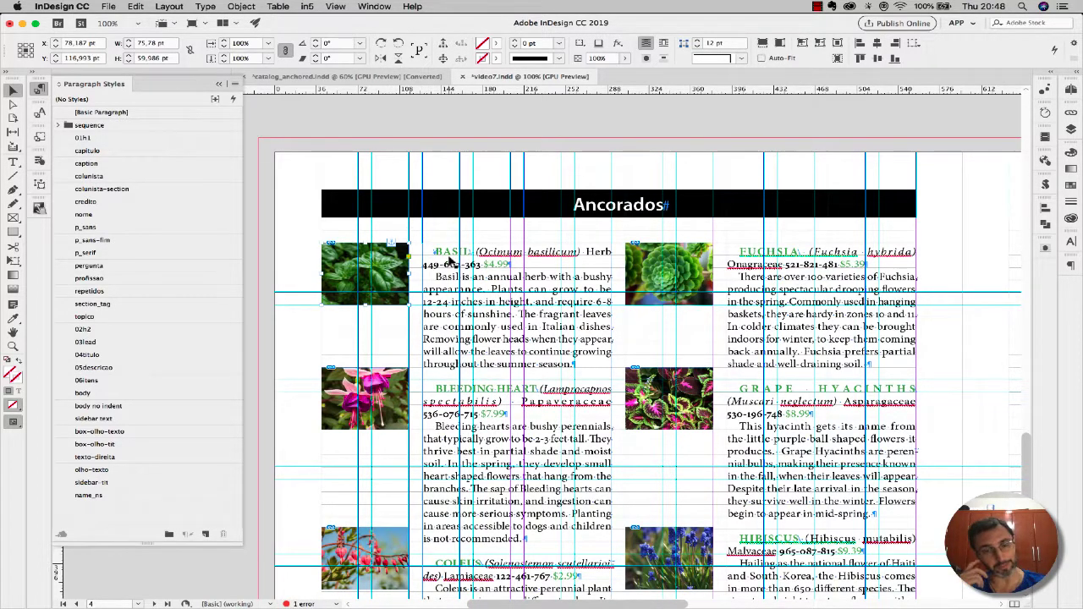
Test the anchored images by inserting three empty paragraphs before the BASIL heading, and remove those paragraphs again
left_click(522, 265)
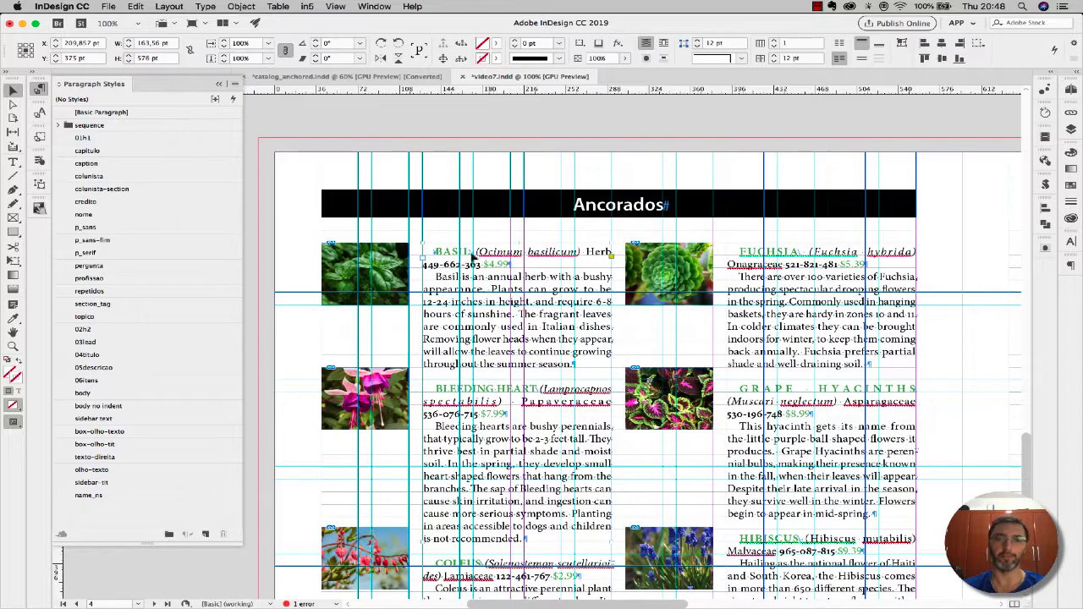
double_click(433, 251)
key("Return")
key("Return")
key("Return")
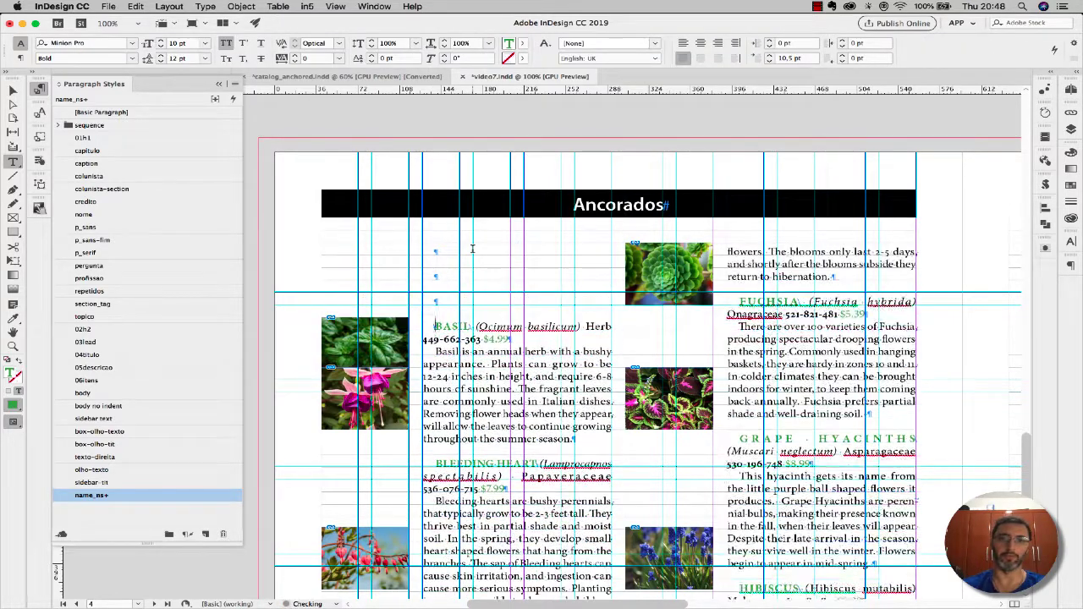
key("BackSpace")
key("BackSpace")
key("BackSpace")
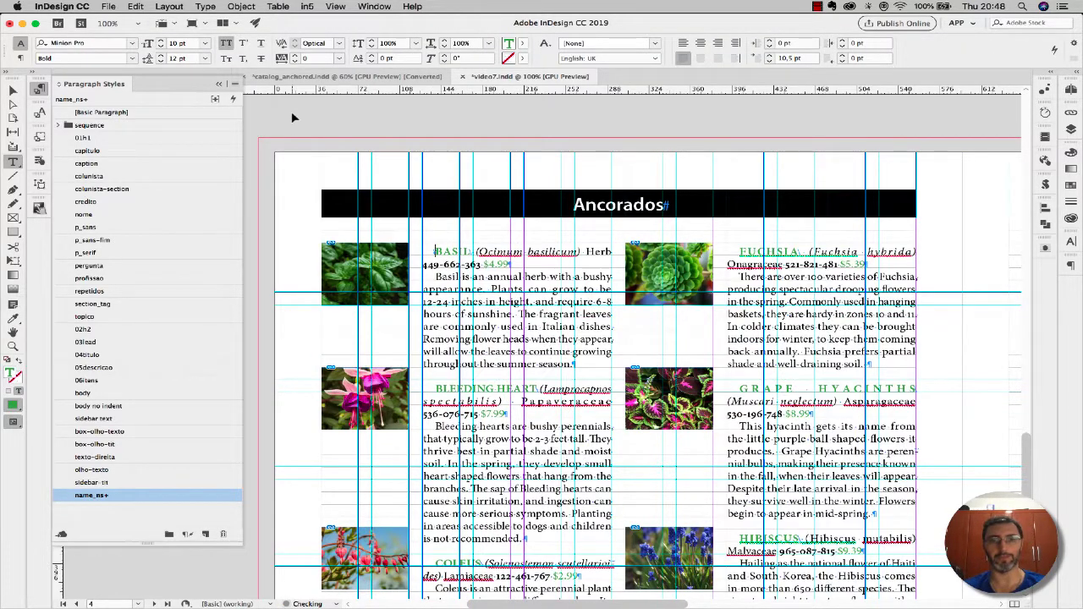
key("Escape")
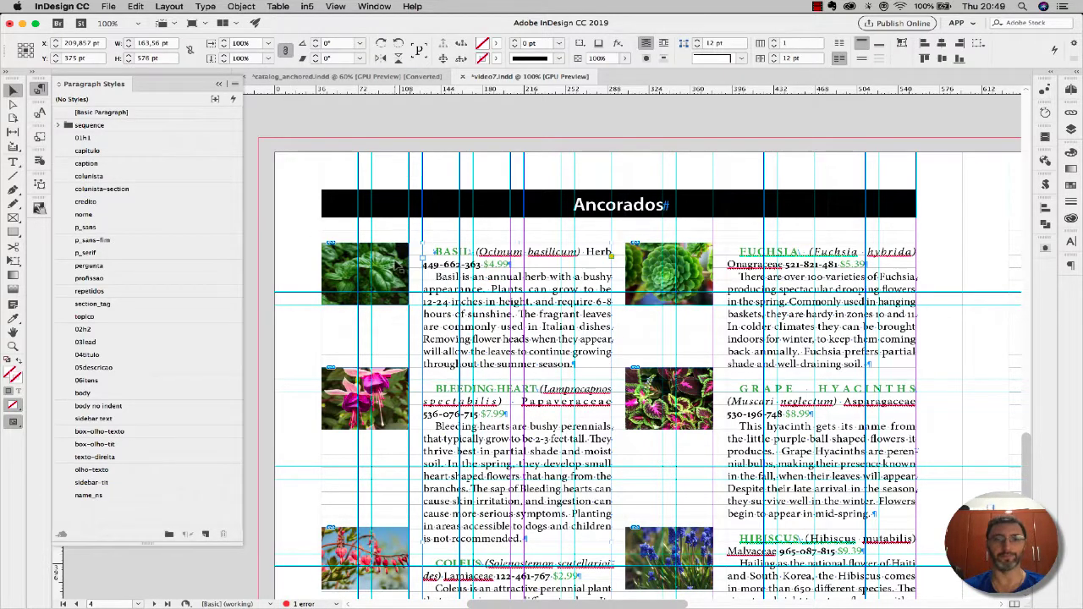
Open the basil image's anchored object options and make its custom position relative to the spine
left_click(397, 264)
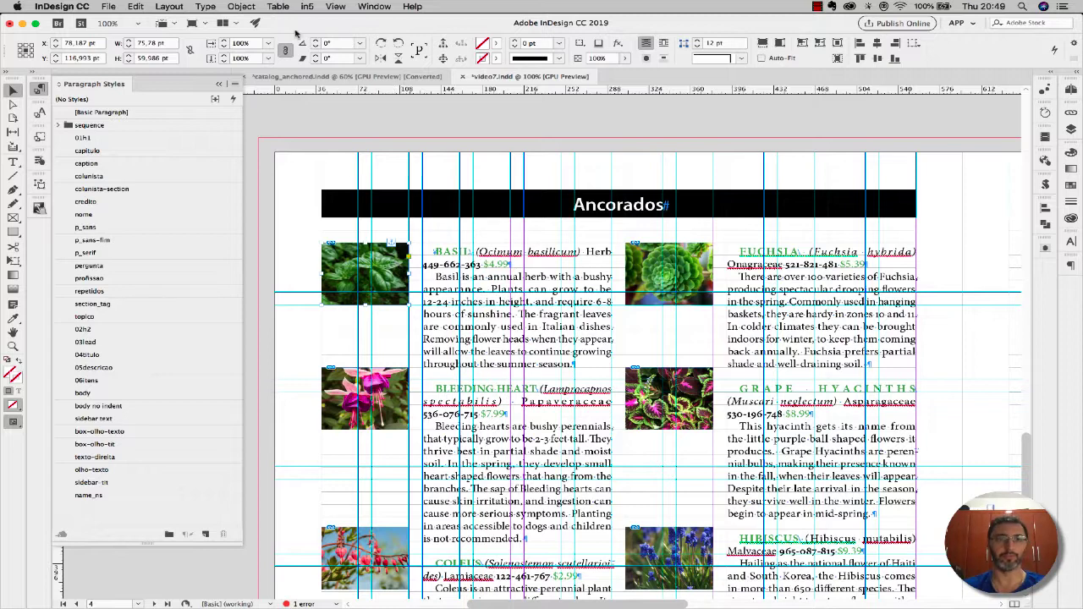
left_click(247, 7)
mouse_move(298, 225)
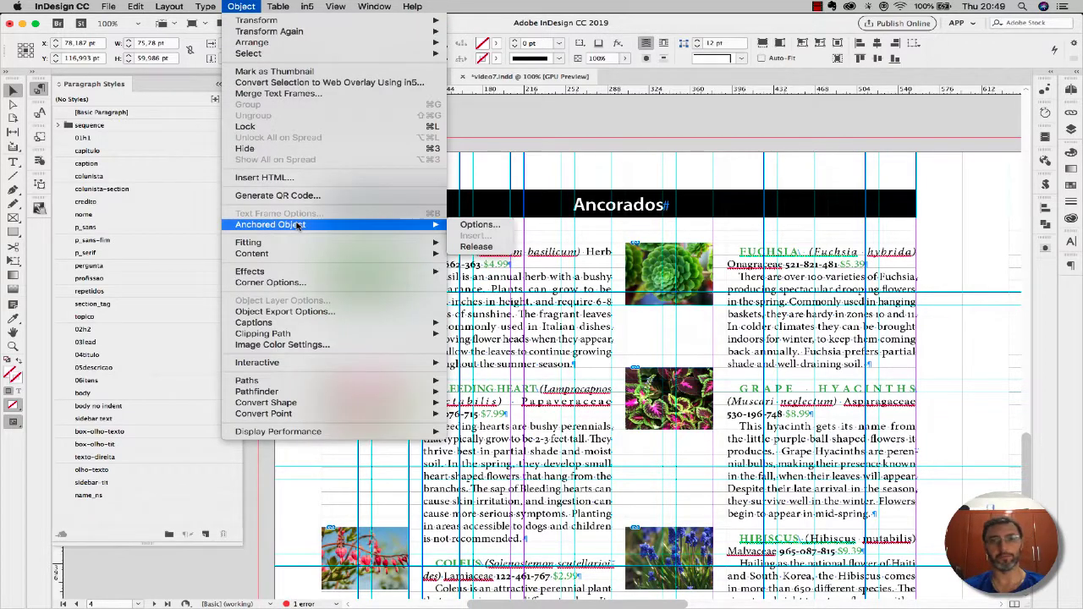
left_click(480, 224)
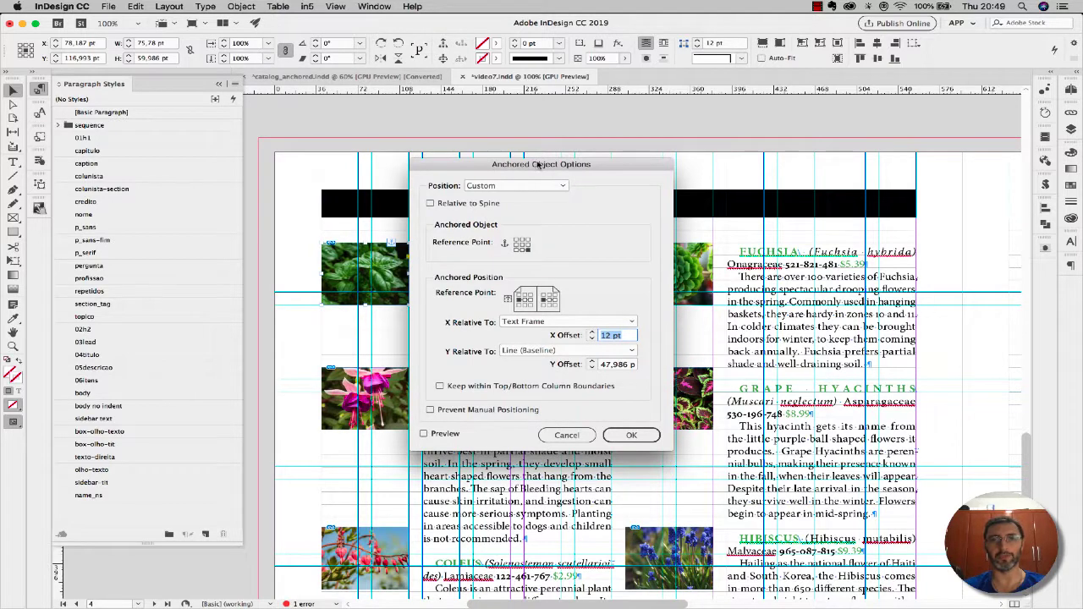
left_click_drag(538, 166, 684, 166)
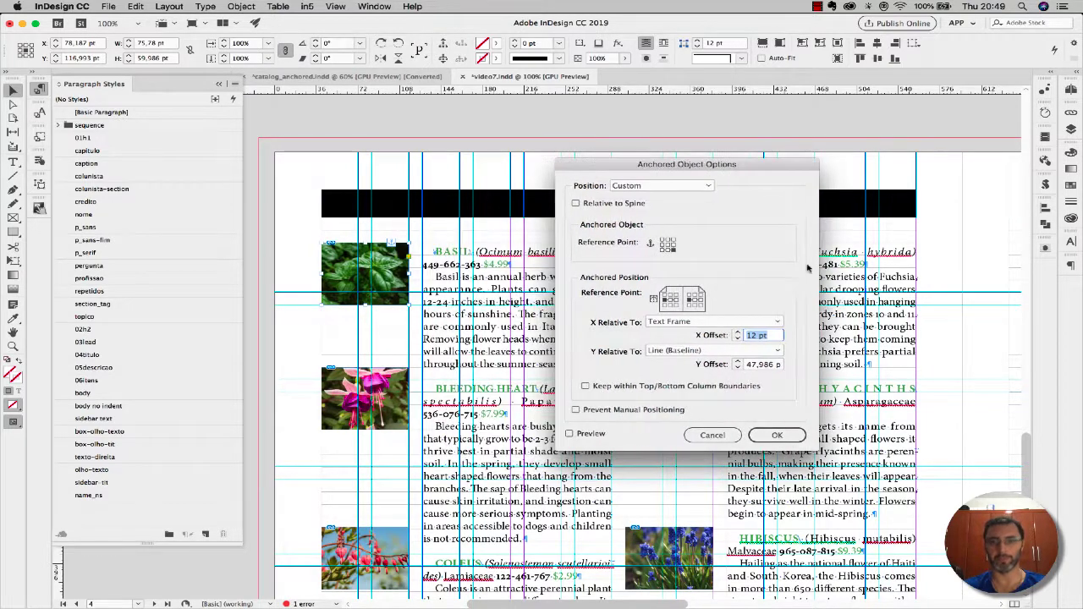
left_click(615, 203)
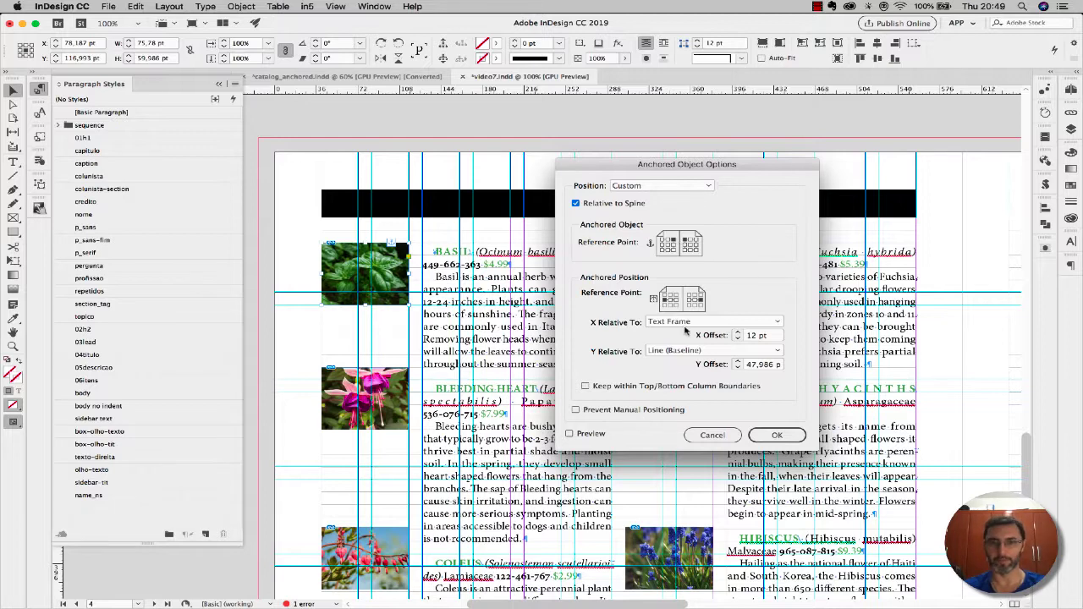
Set the basil image's Y offset to 0 pt relative to Line (Cap Height), with the preview enabled
left_click(660, 350)
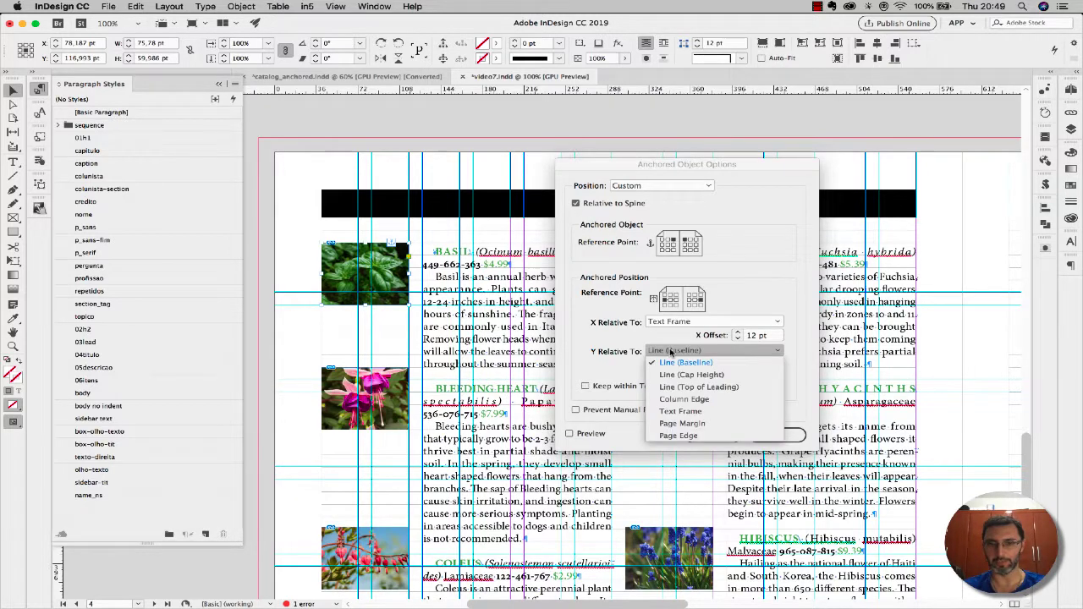
left_click(660, 351)
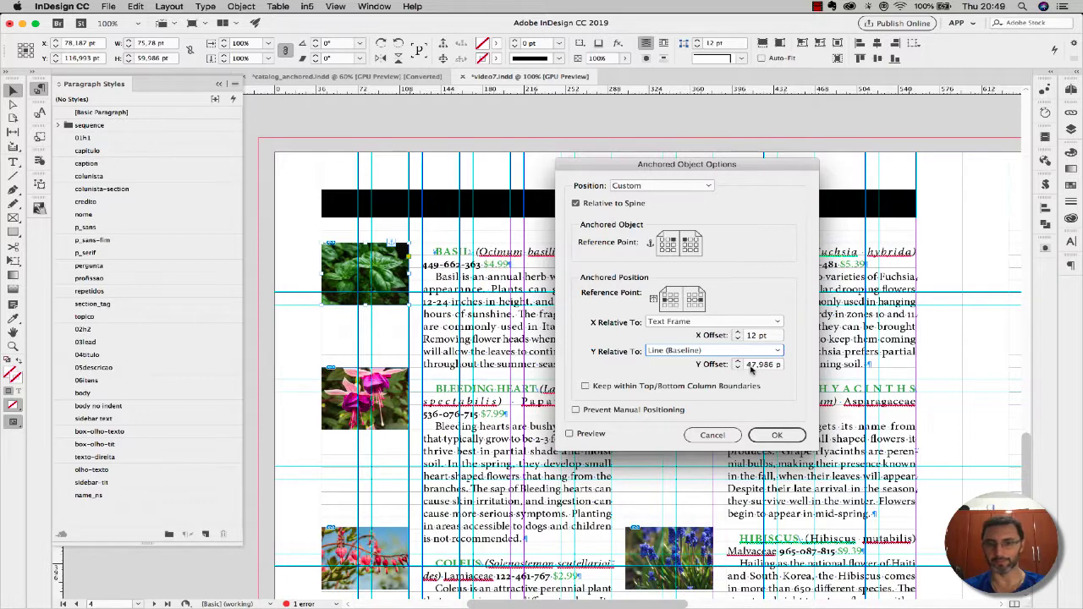
double_click(751, 365)
type("0")
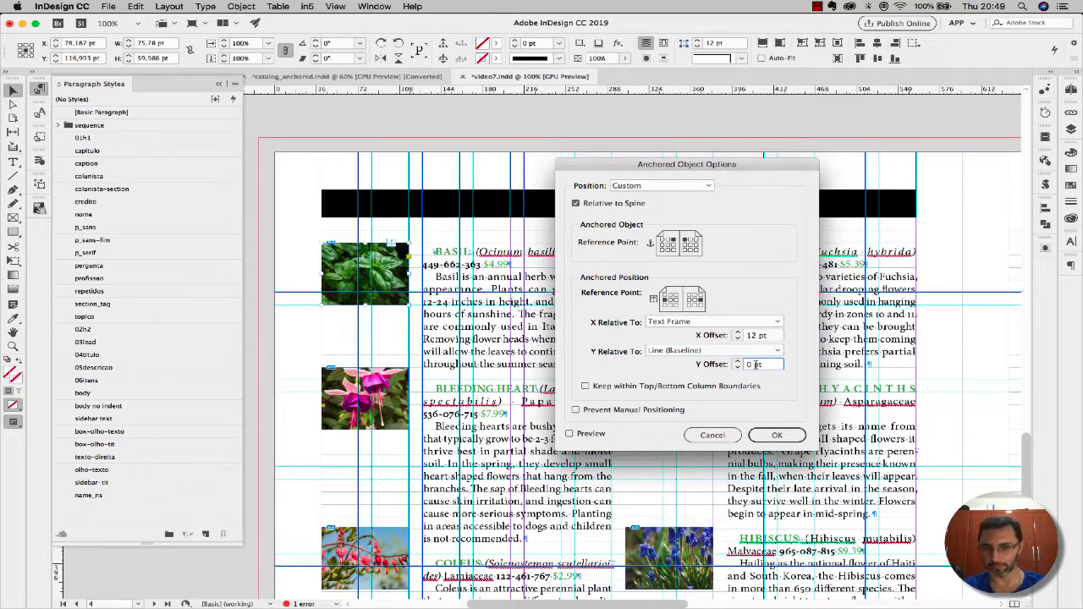
left_click(697, 352)
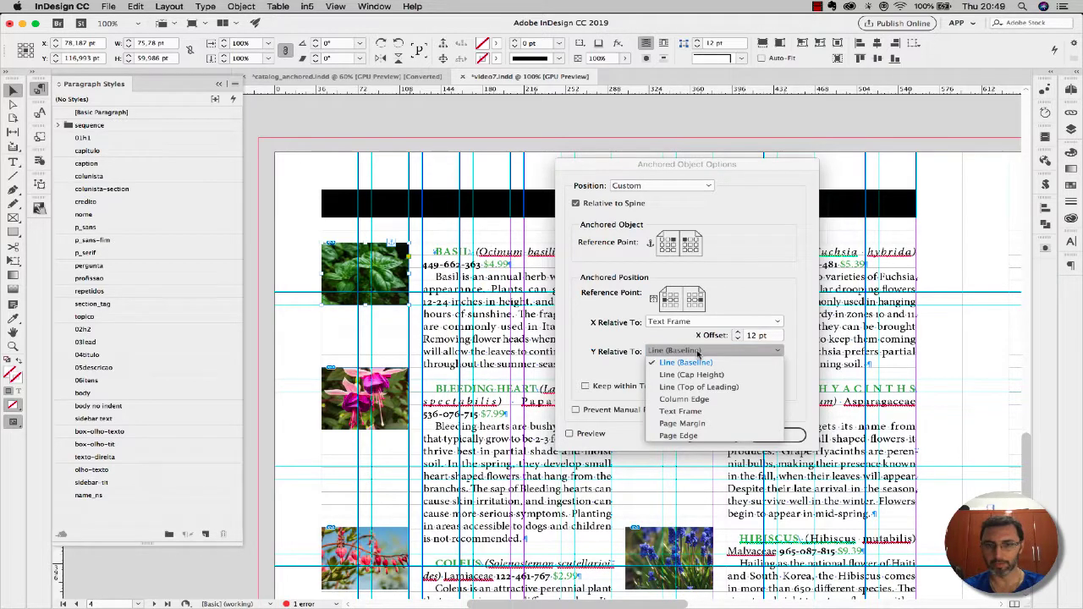
left_click(692, 374)
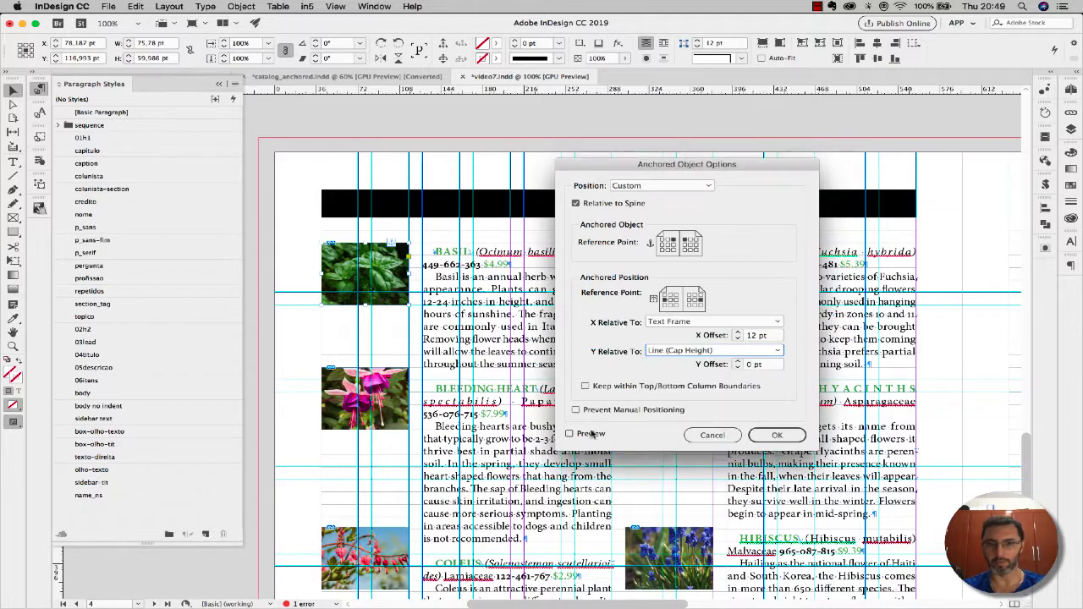
left_click(569, 433)
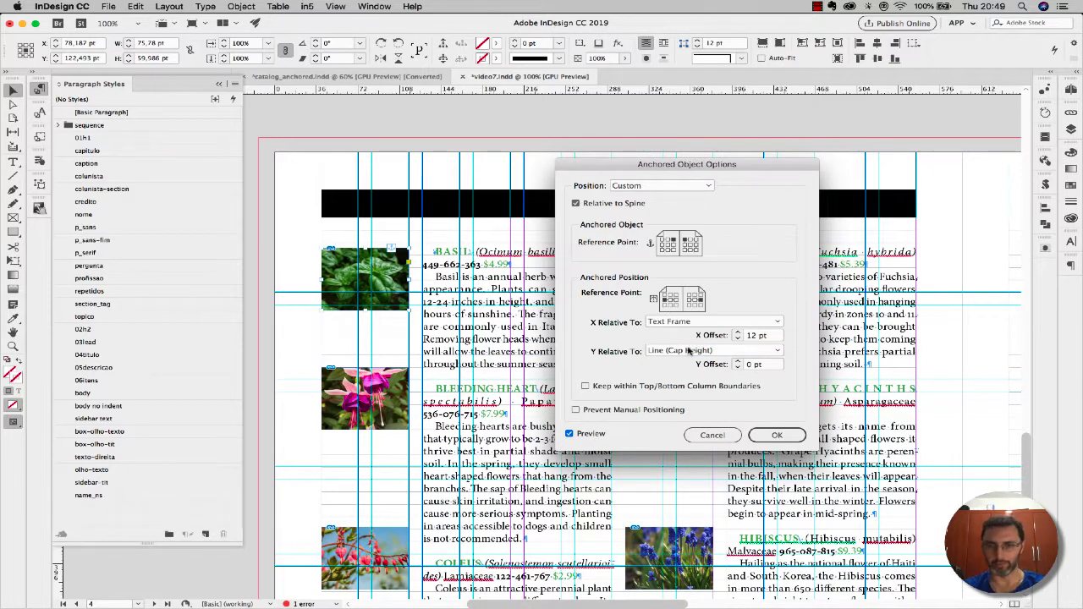
Keep the Line (Cap Height) reference and the 12 pt X offset, and apply the anchoring options to the basil image
left_click(688, 349)
left_click(685, 378)
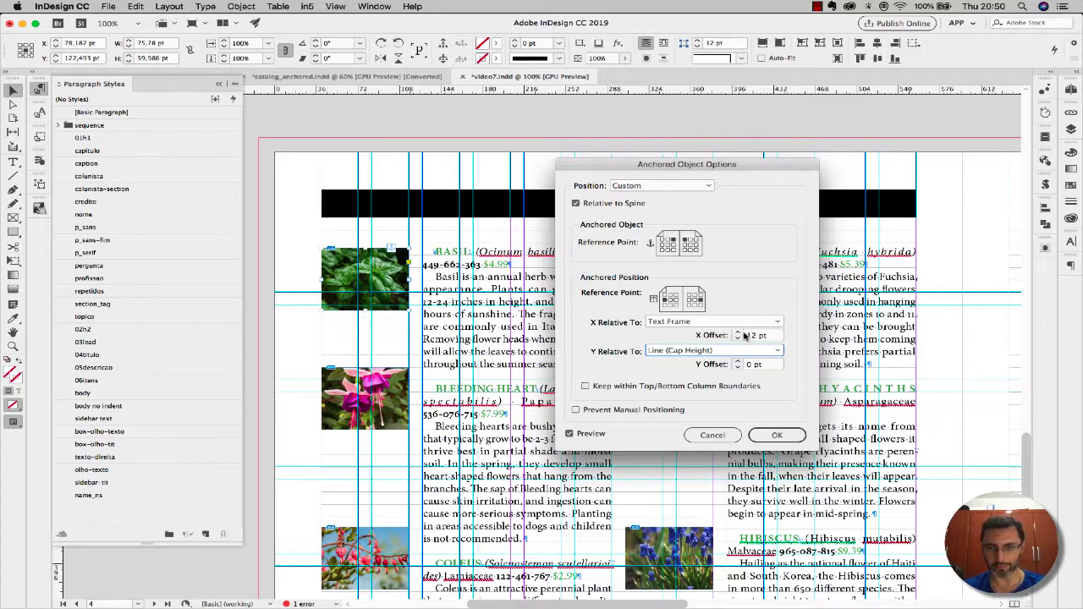
left_click(738, 338)
left_click(737, 332)
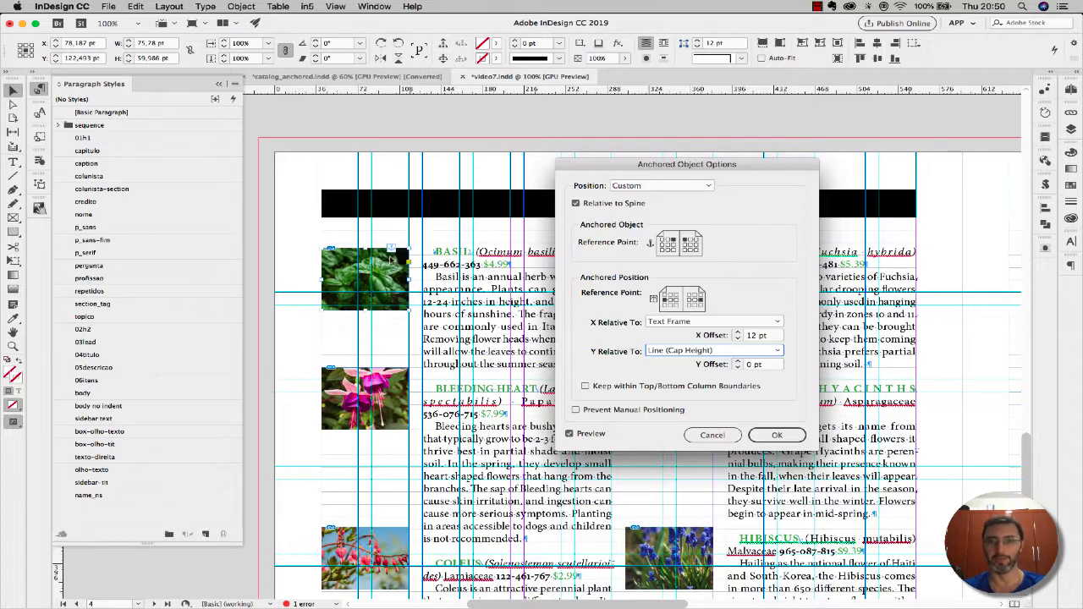
left_click_drag(587, 204, 729, 166)
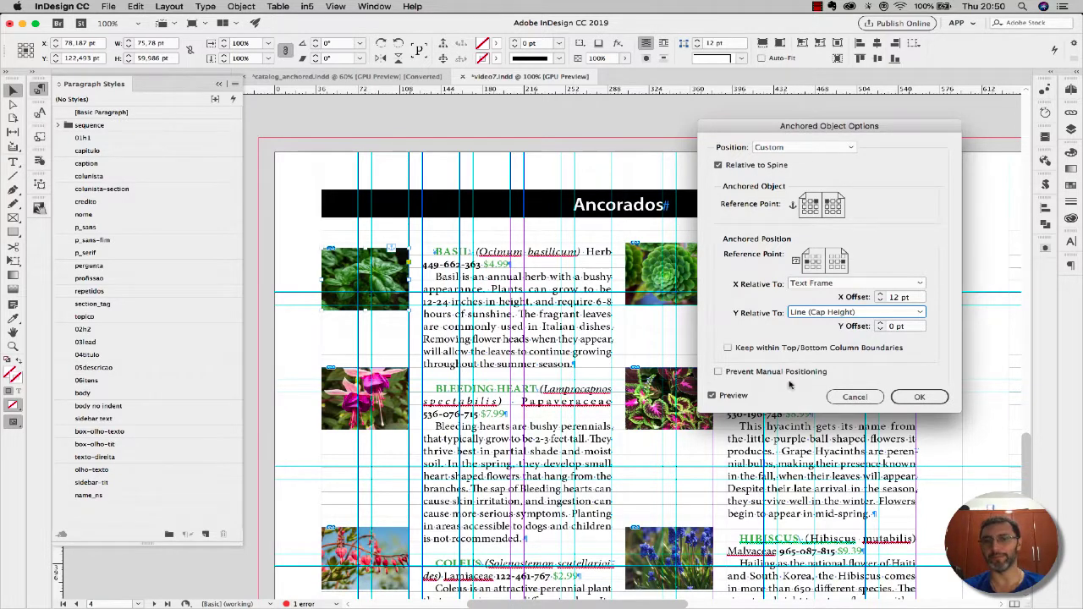
left_click(931, 398)
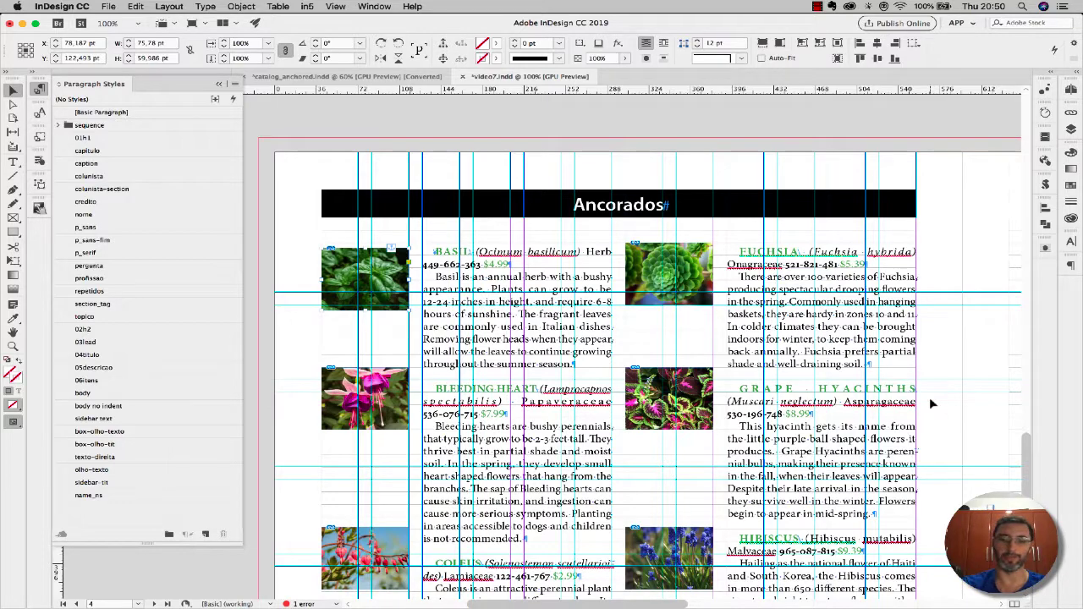
Test the basil image's spine-relative anchoring by moving the first column's text frame to the facing page, and undo the move
key("super+0")
left_click(333, 230)
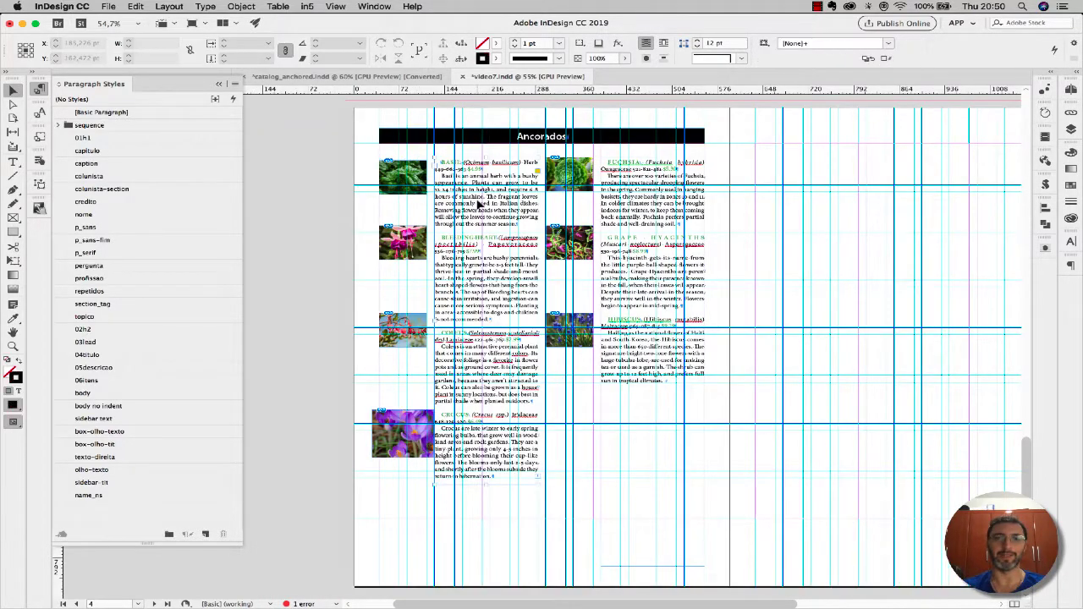
left_click_drag(479, 205, 800, 191)
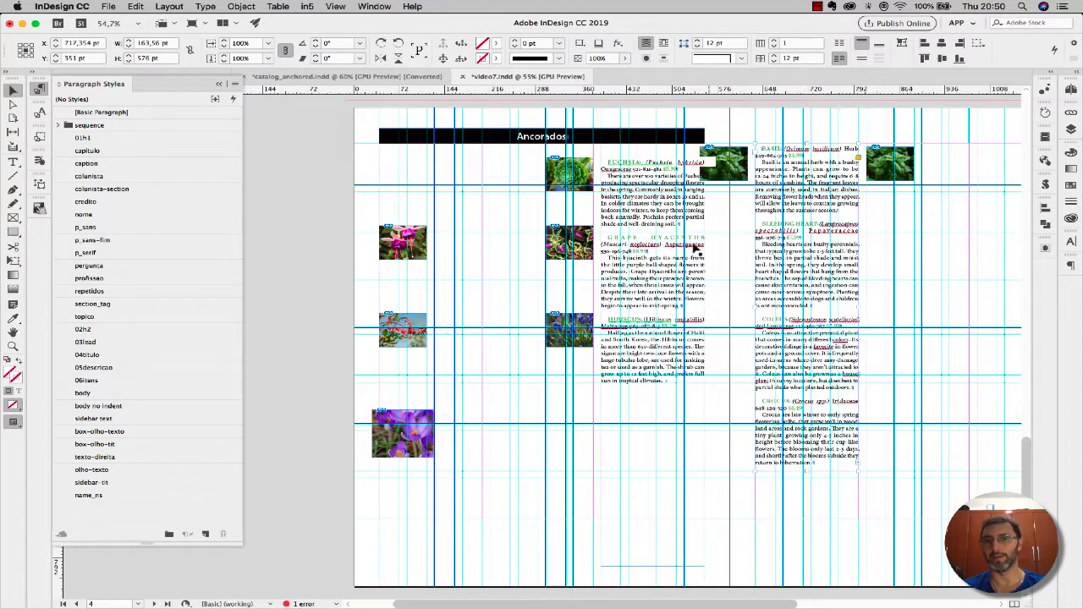
scroll(694, 247, "right", 3)
scroll(694, 247, "up", 1)
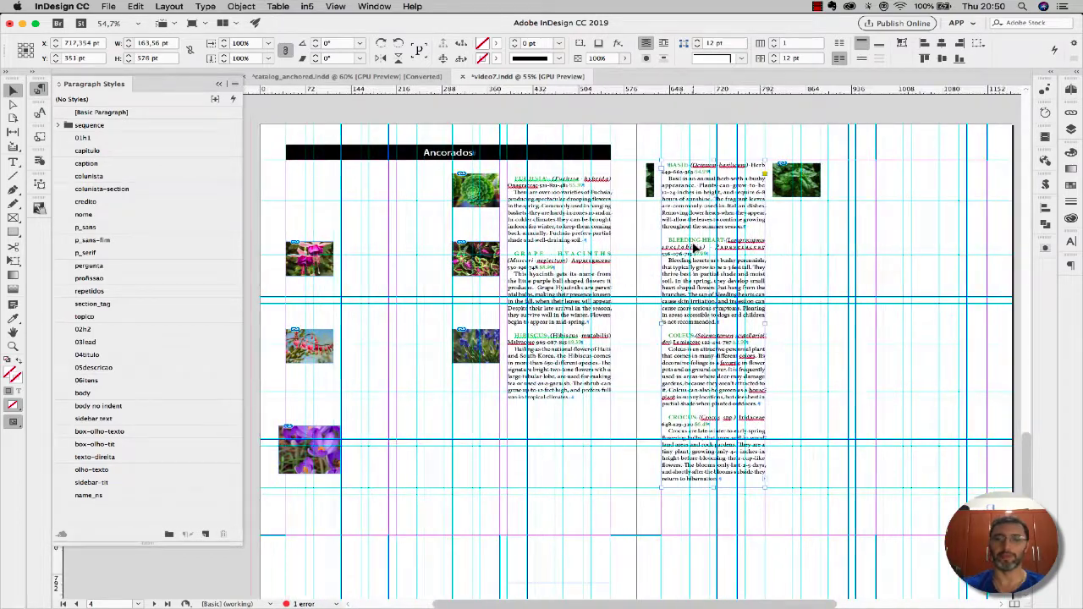
key("super+=")
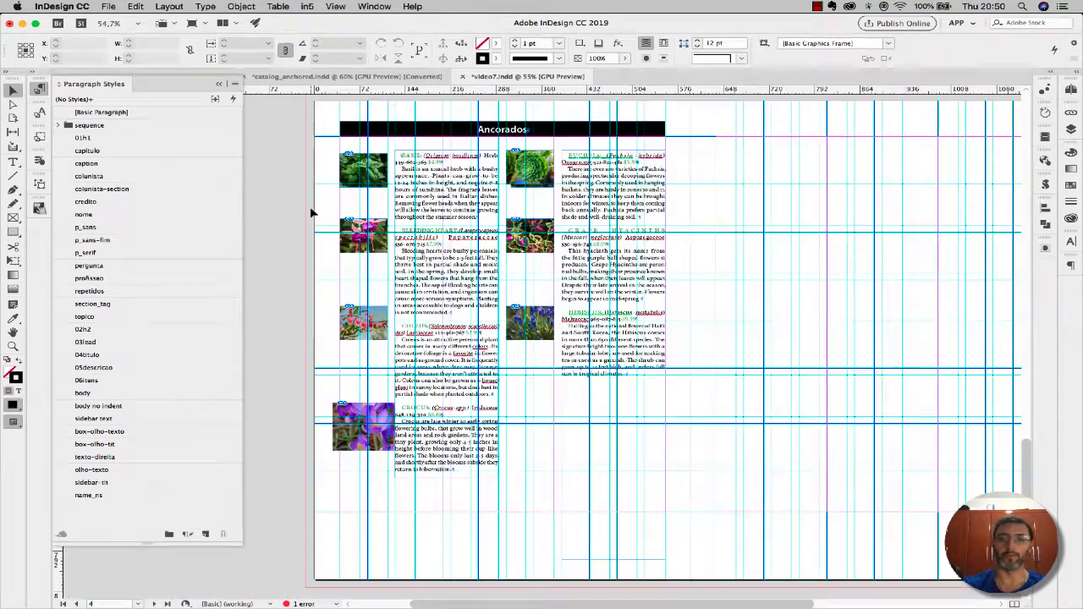
Create an object style named ancorado from the basil image and apply it to the bleeding heart entry's image
key("super+=")
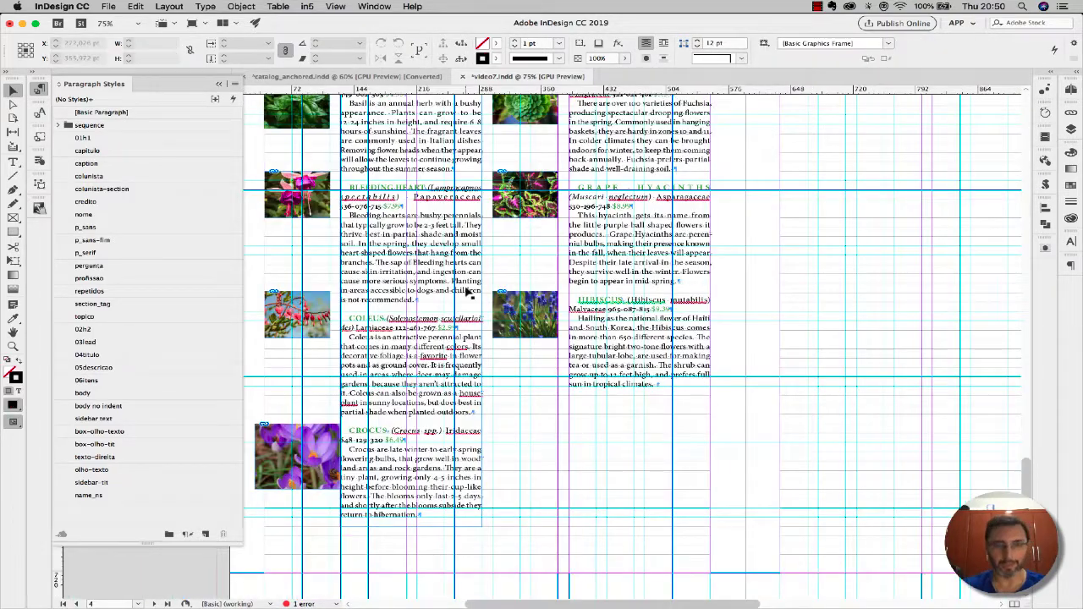
scroll(457, 289, "up", 3)
scroll(457, 290, "left", 3)
left_click(430, 241)
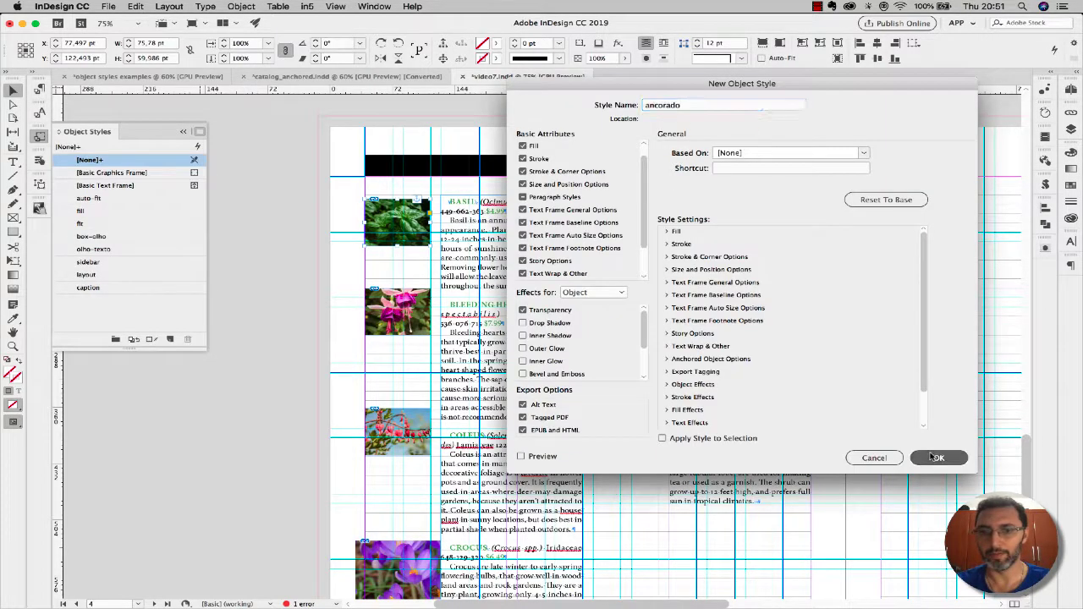
key("Return")
left_click(412, 314)
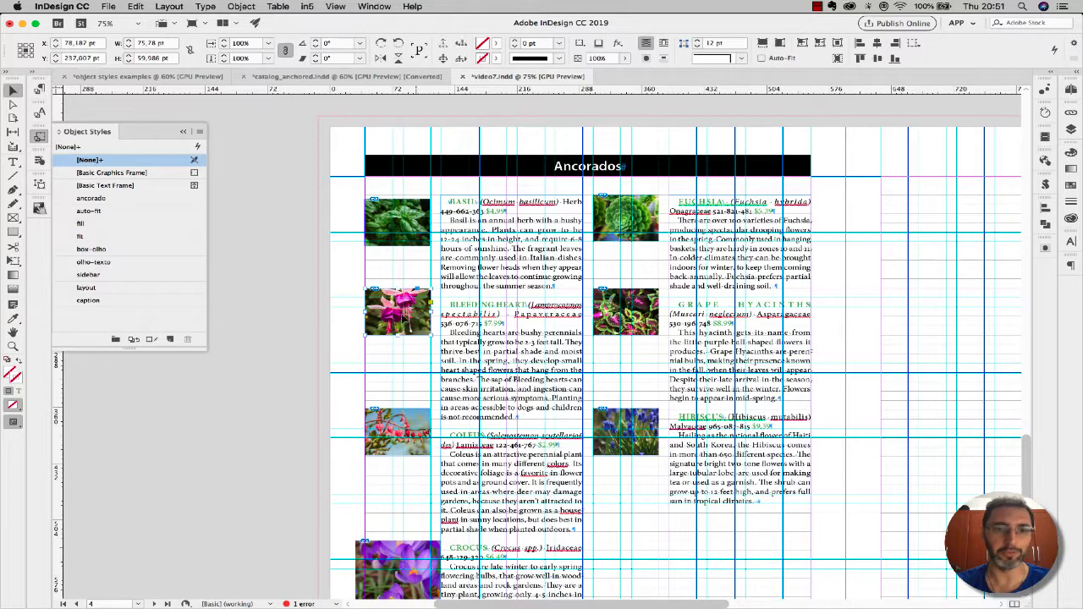
left_click(111, 200)
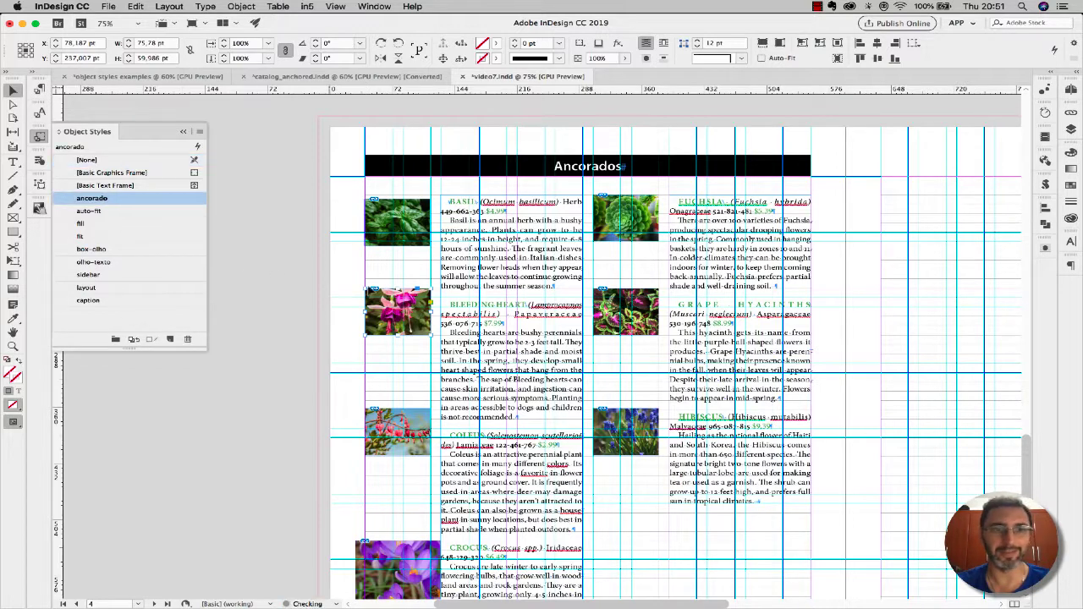
Apply the ancorado object style to the crocus image and resize its frame to about 75 by 69.5 pt
key("super+equal")
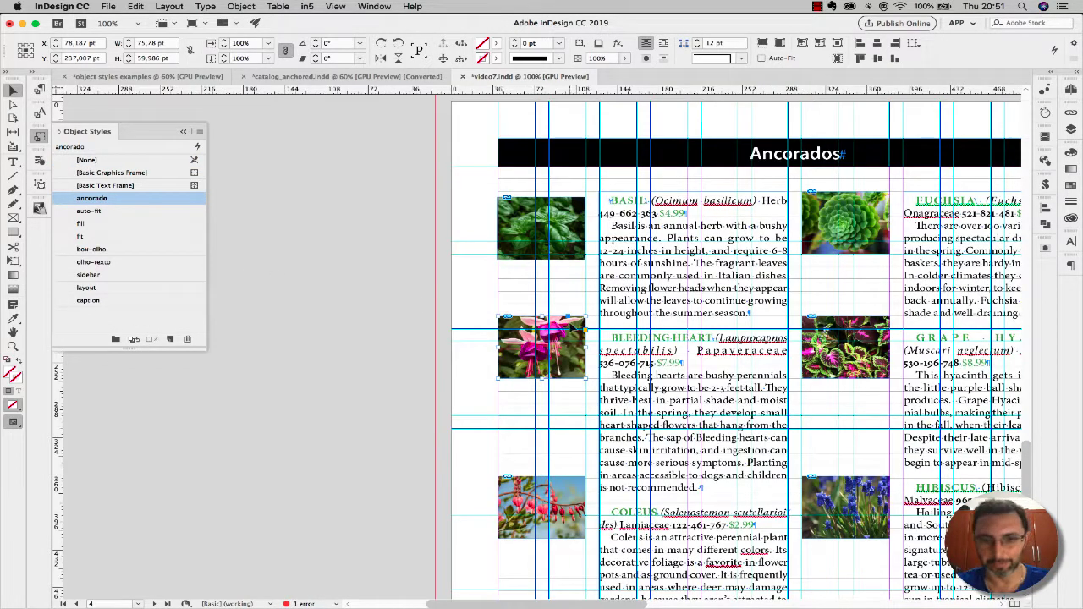
scroll(524, 372, "down", 5)
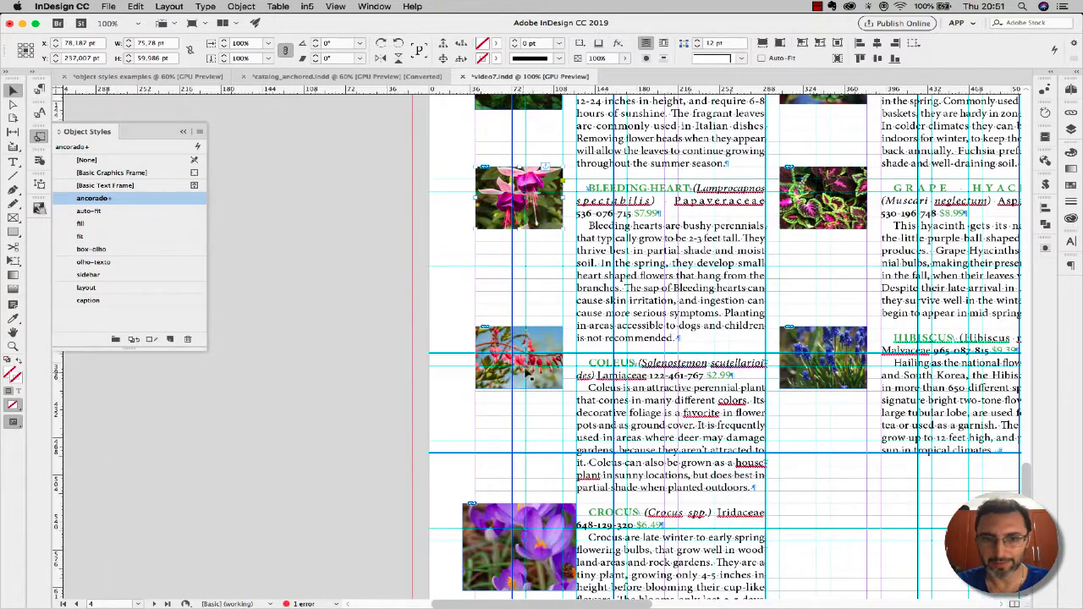
left_click(556, 341)
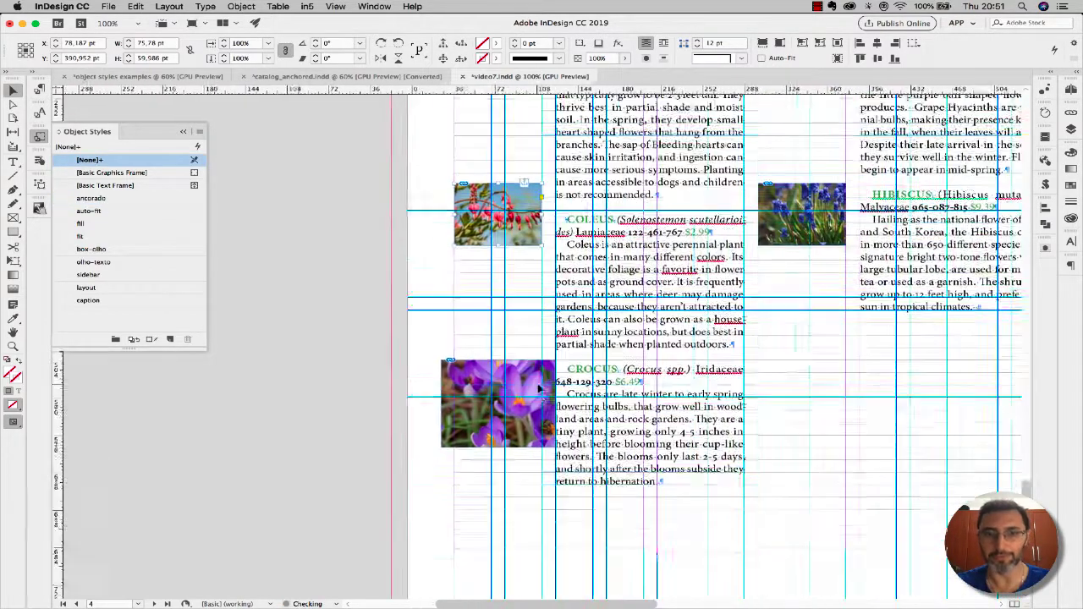
scroll(542, 339, "down", 5)
left_click(536, 288)
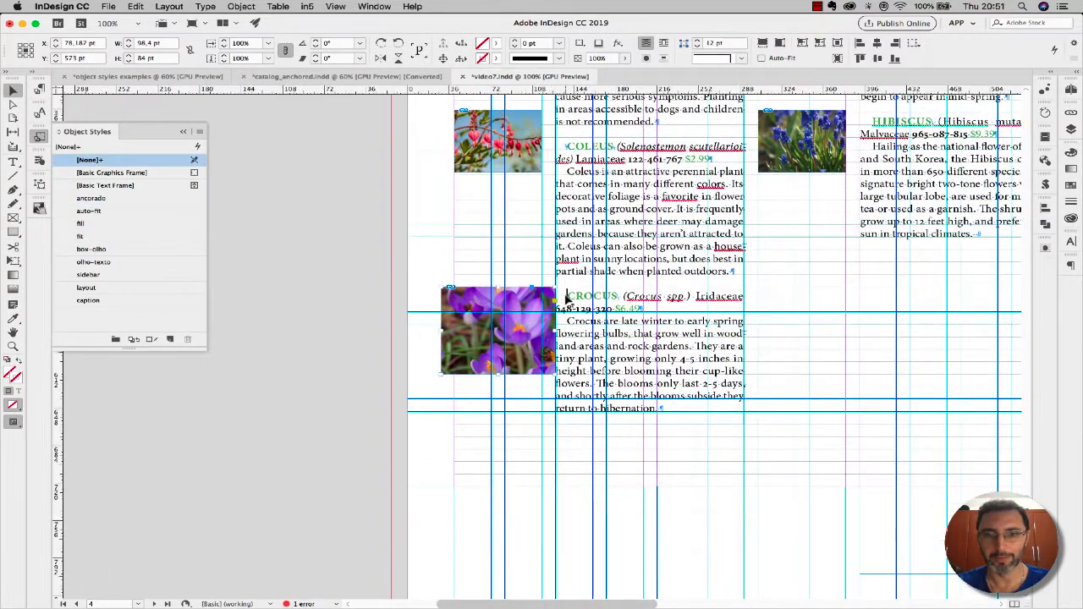
left_click(95, 198)
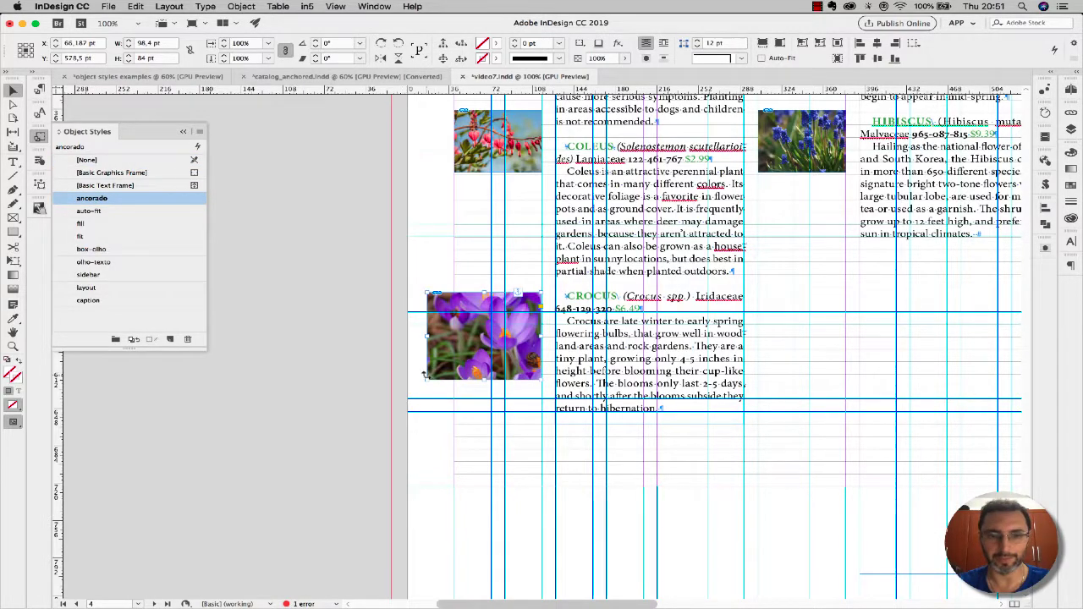
left_click_drag(427, 379, 454, 365)
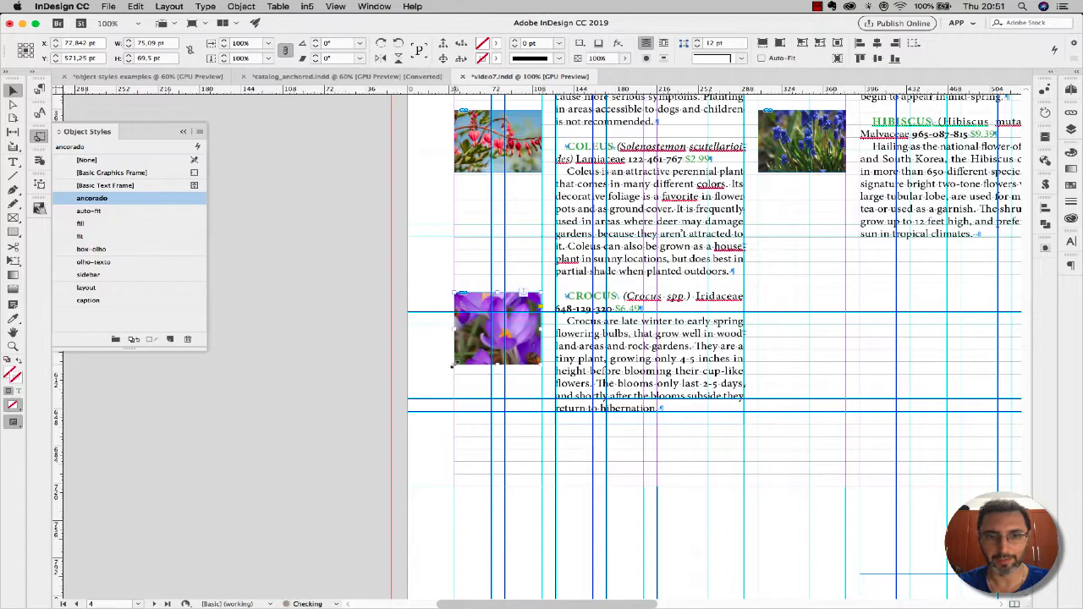
Apply the ancorado object style to the coleus entry's image and clear the style overrides on the bleeding heart entry's image
scroll(452, 364, "up", 5)
left_click(506, 293)
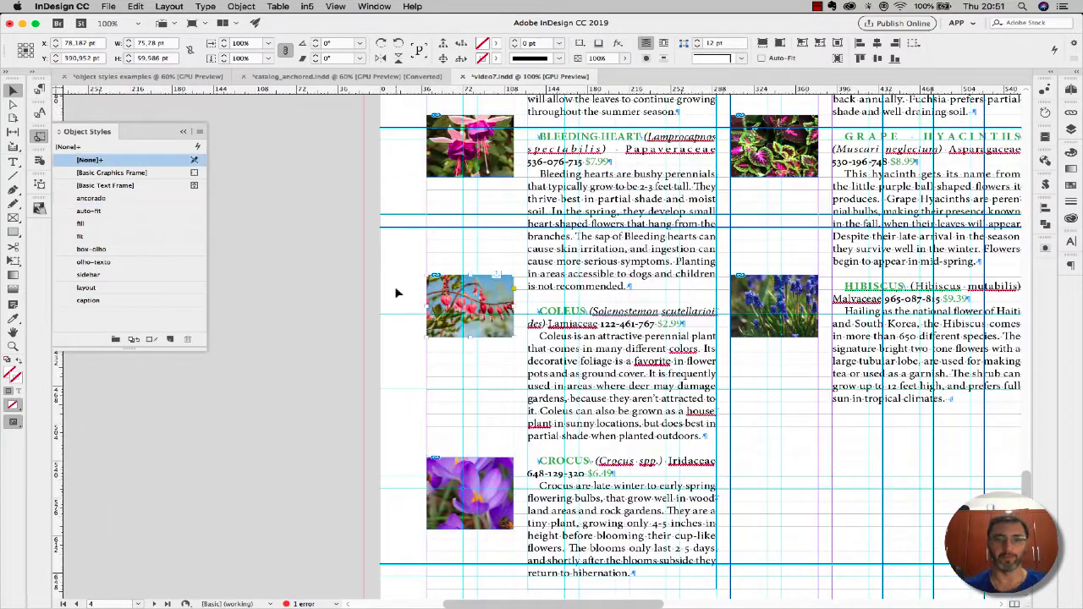
left_click(91, 198)
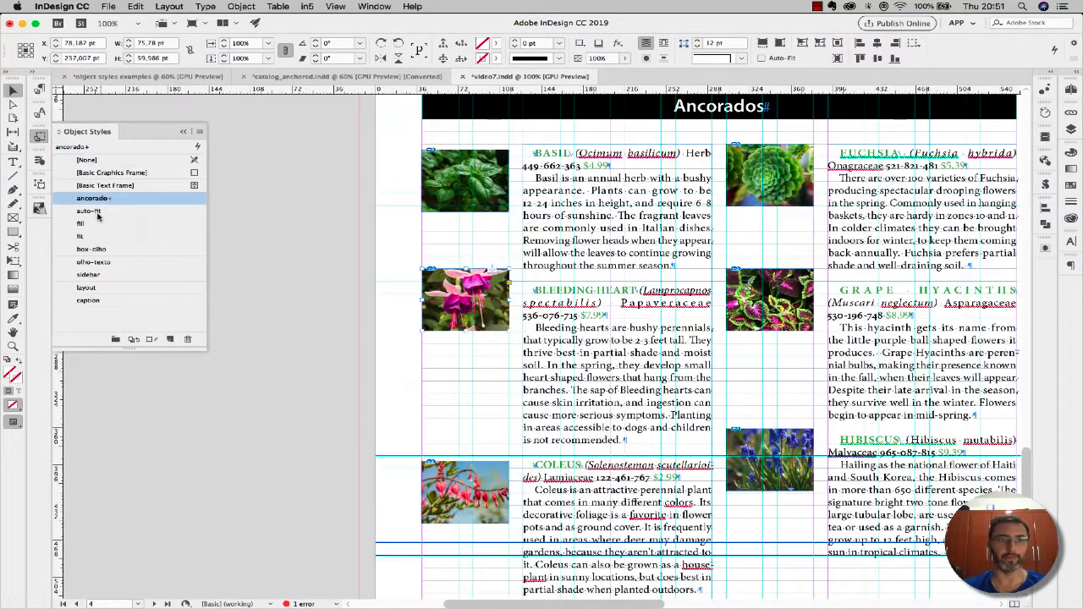
left_click(152, 340)
Move both catalogue text frames together from the Ancorados page to the facing page and bring the whole spread into view
scroll(291, 387, "up", 3)
scroll(290, 387, "right", 5)
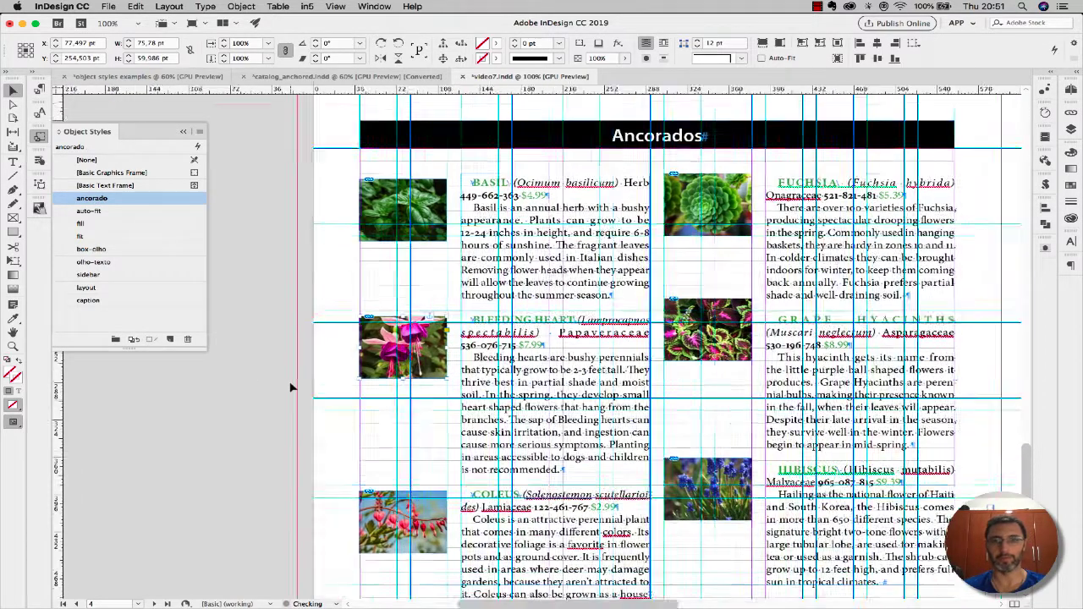
left_click(653, 258)
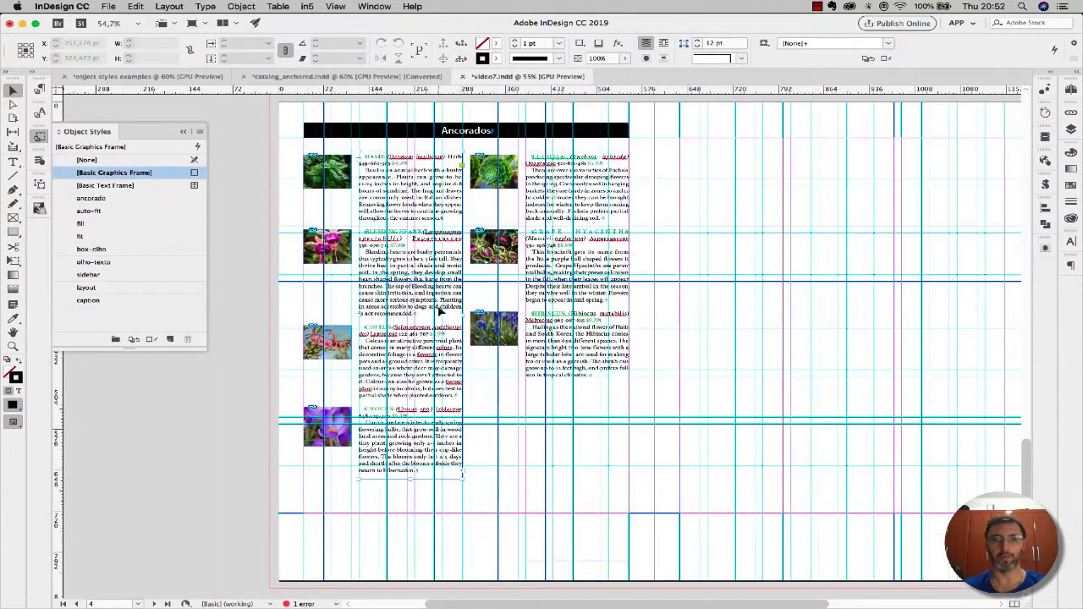
left_click(437, 313)
left_click(612, 271, "shift")
left_click_drag(586, 247, 907, 233)
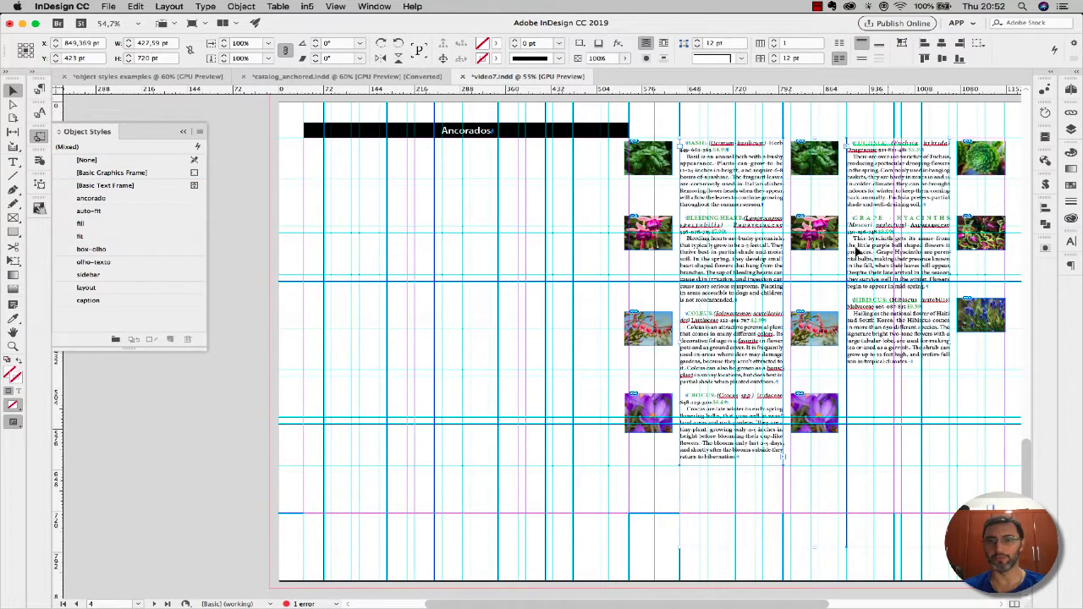
left_click(581, 358)
key("super+minus")
scroll(582, 361, "right", 5)
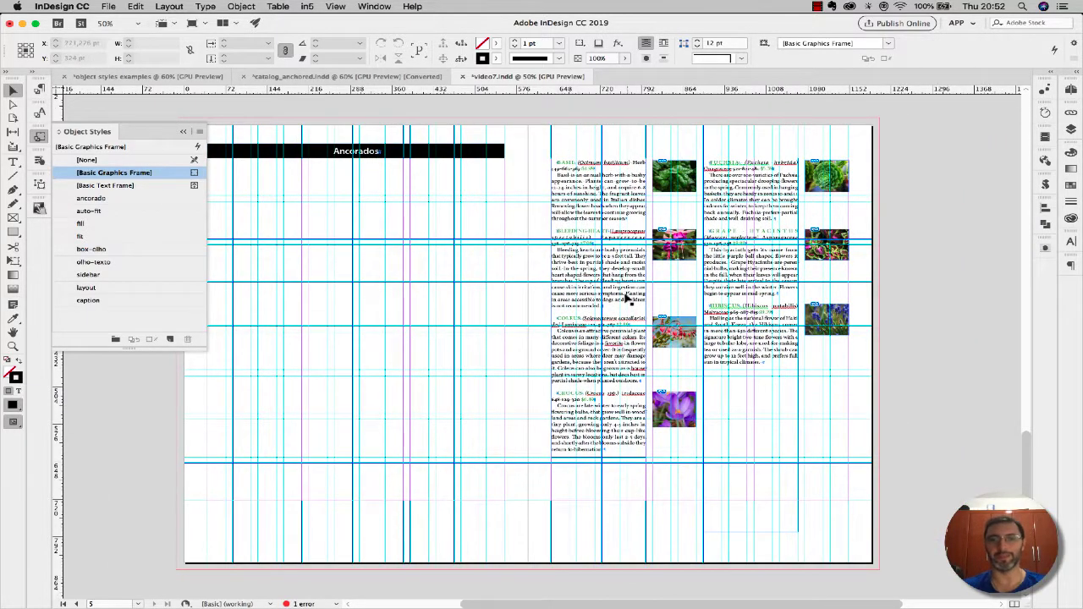
Cut the bleeding heart entry with its anchored image and paste it after the hibiscus entry at the end of the catalogue text
double_click(628, 298)
left_click_drag(628, 298, 627, 218)
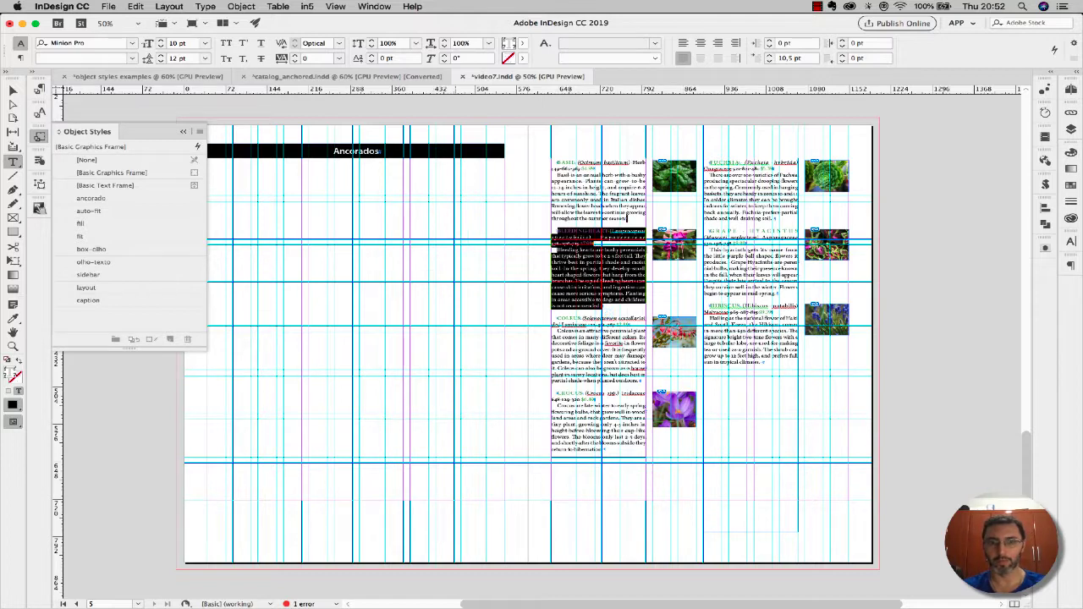
key("BackSpace")
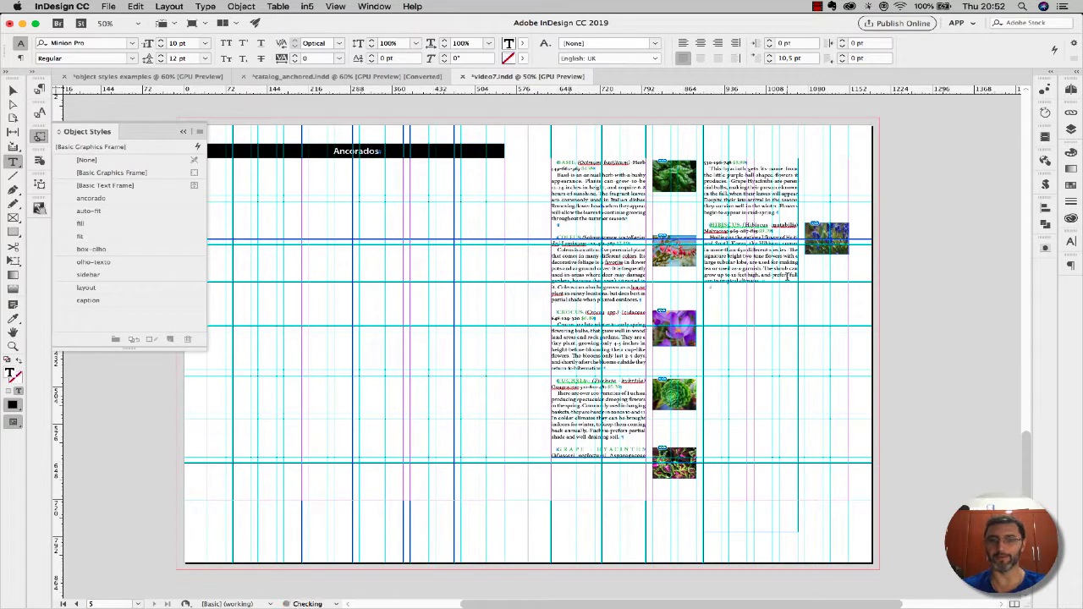
left_click(789, 276)
key("cmd+v")
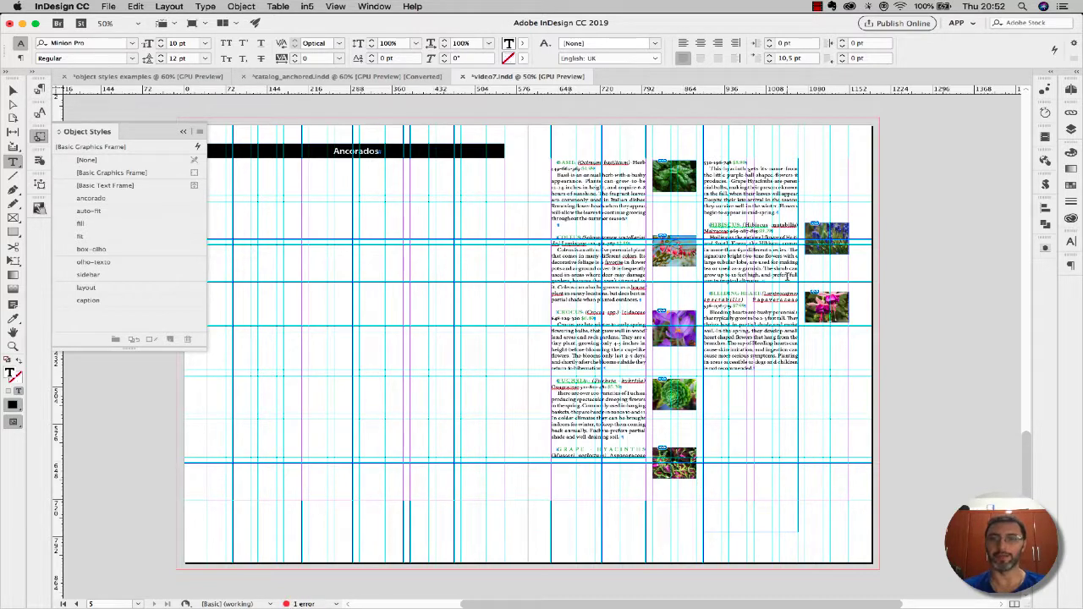
key("Escape")
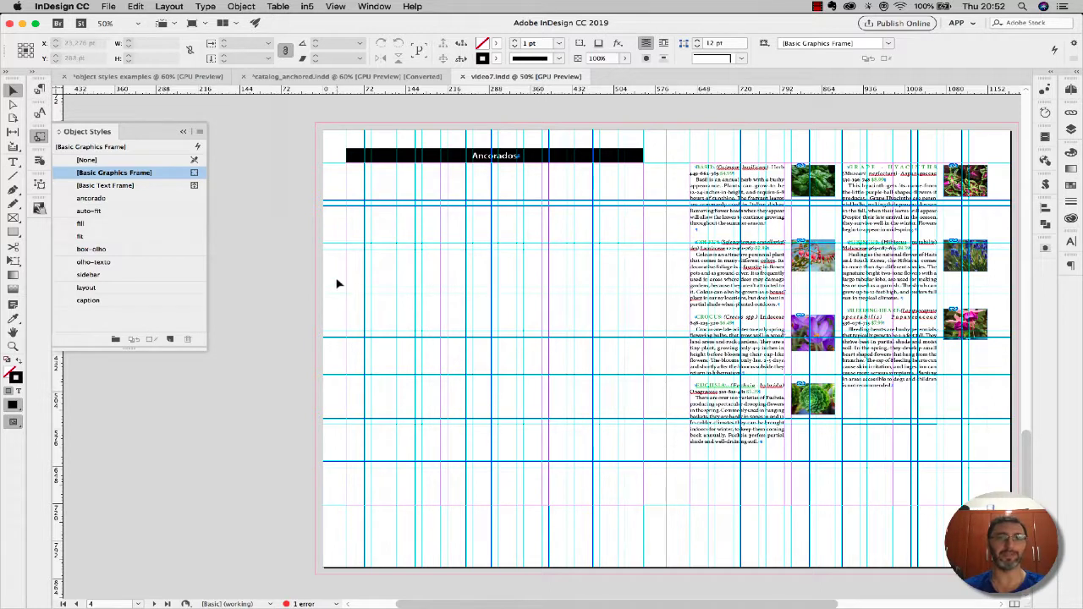
scroll(269, 236, "up", 15)
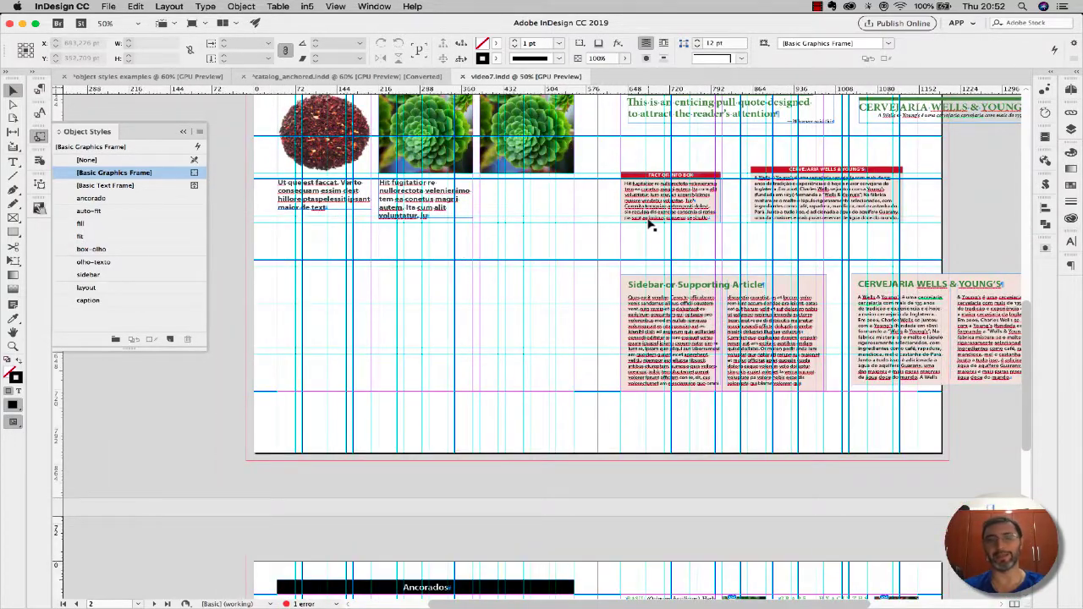
scroll(648, 222, "down", 1)
scroll(660, 271, "down", 5)
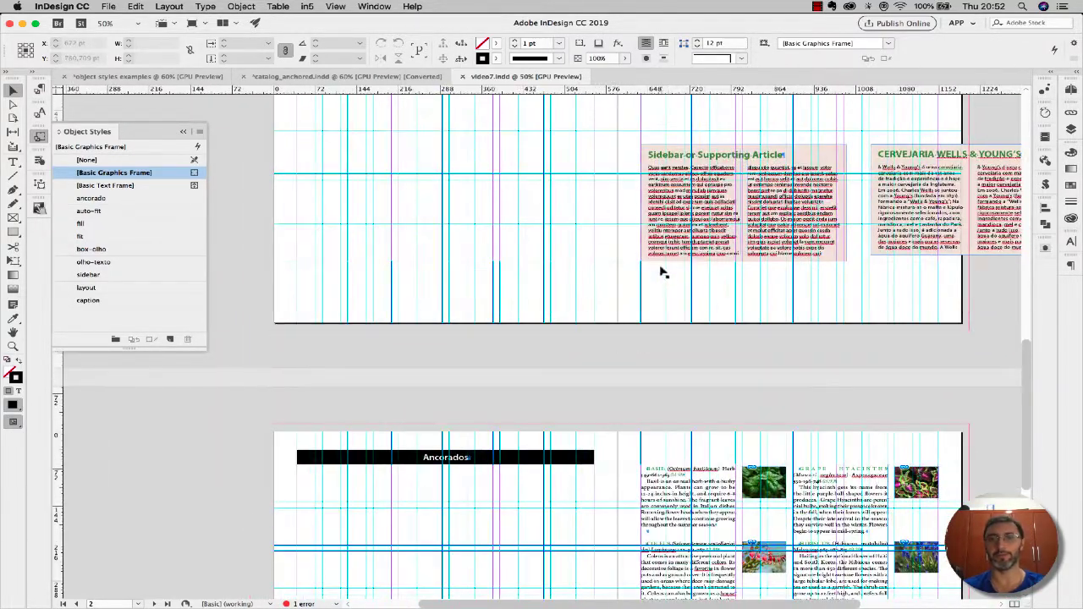
scroll(489, 296, "down", 8)
scroll(489, 296, "down", 2)
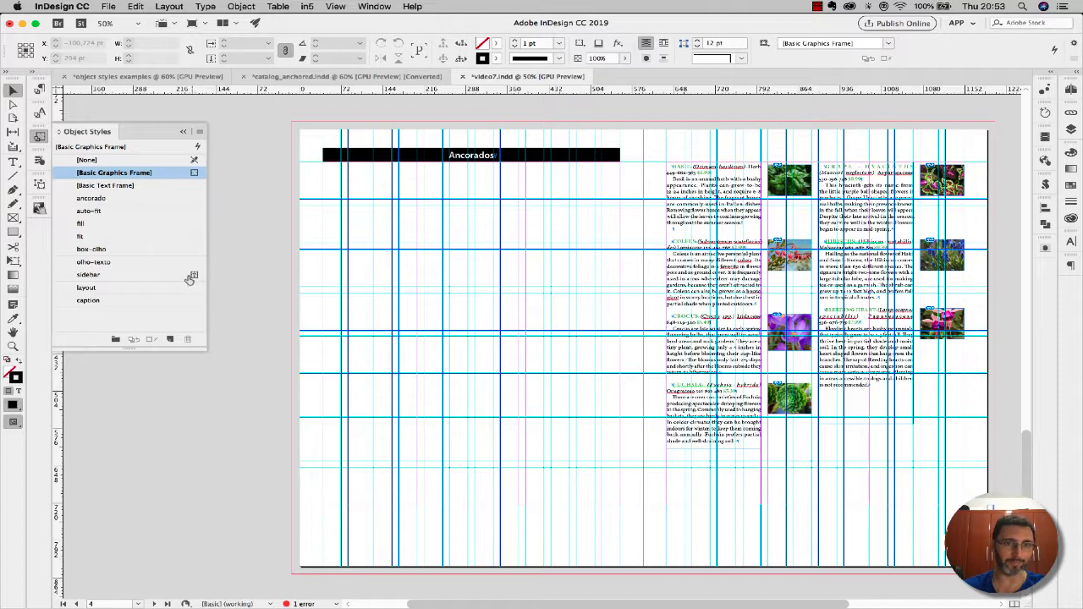
With sidebar as the default text frame style, draw a text frame about 390 pt wide on the Ancorados page and enter sample text
left_click(14, 163)
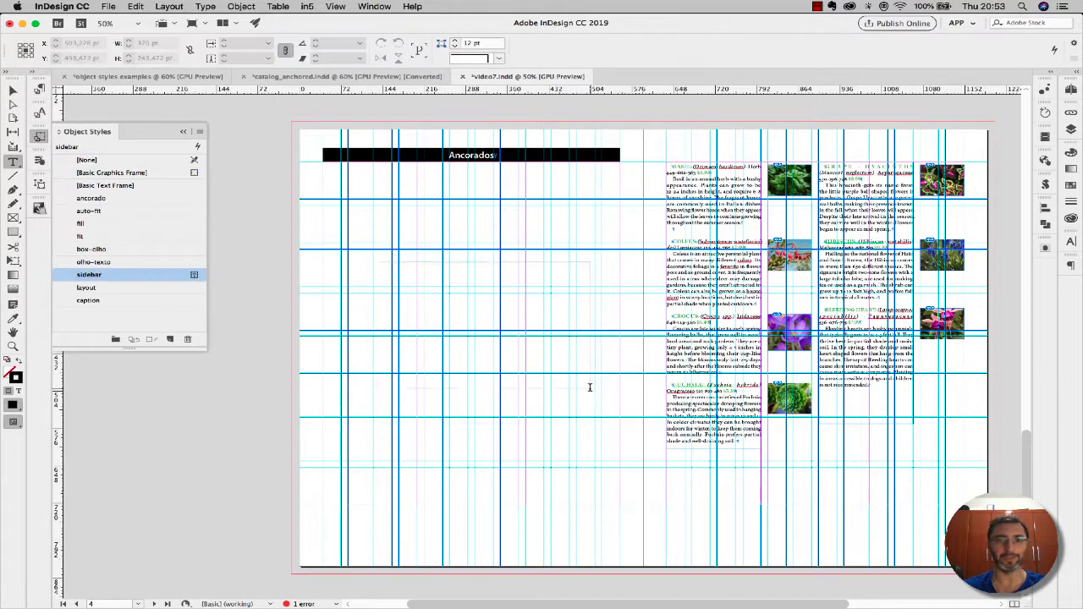
left_click_drag(591, 390, 376, 262)
type("slfmsdlfdslkdlkdk")
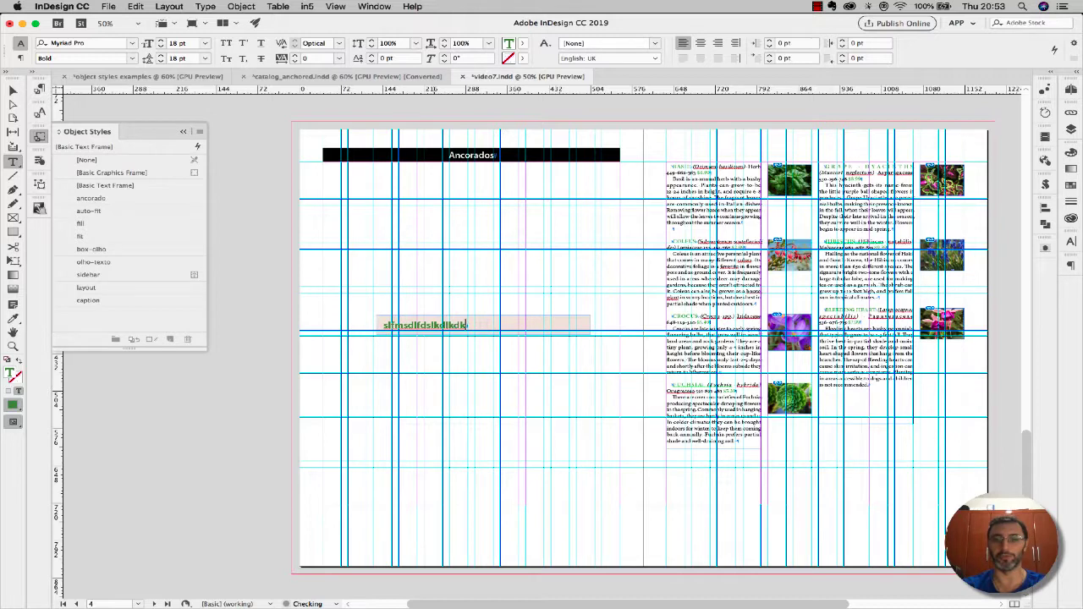
key("super+shift+a")
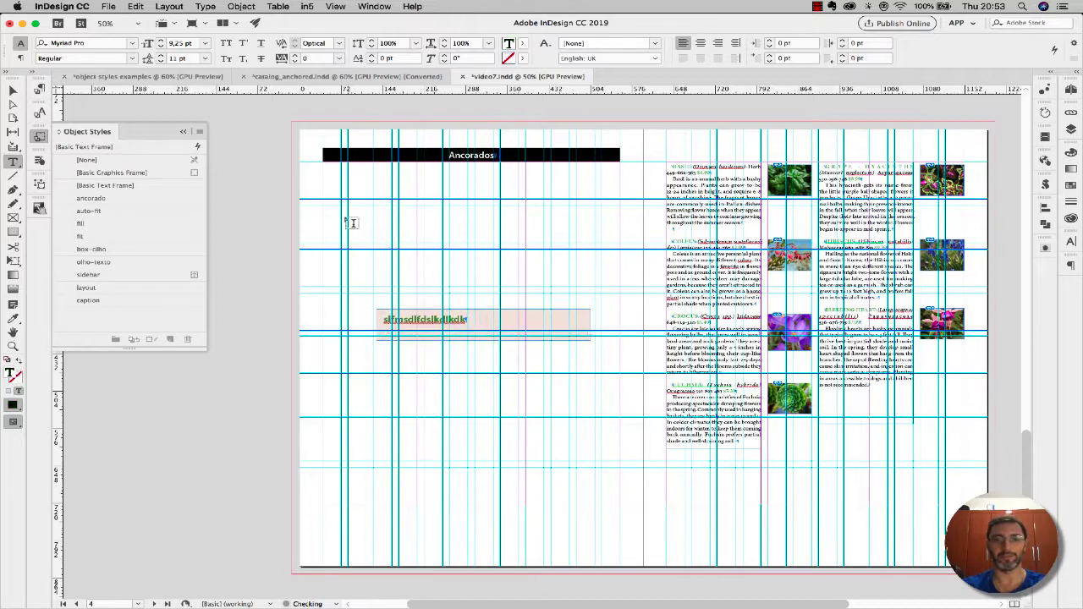
Select the sample sidebar text frame on the Ancorados page and delete it
left_click(26, 85)
left_click(13, 89)
left_click(375, 337)
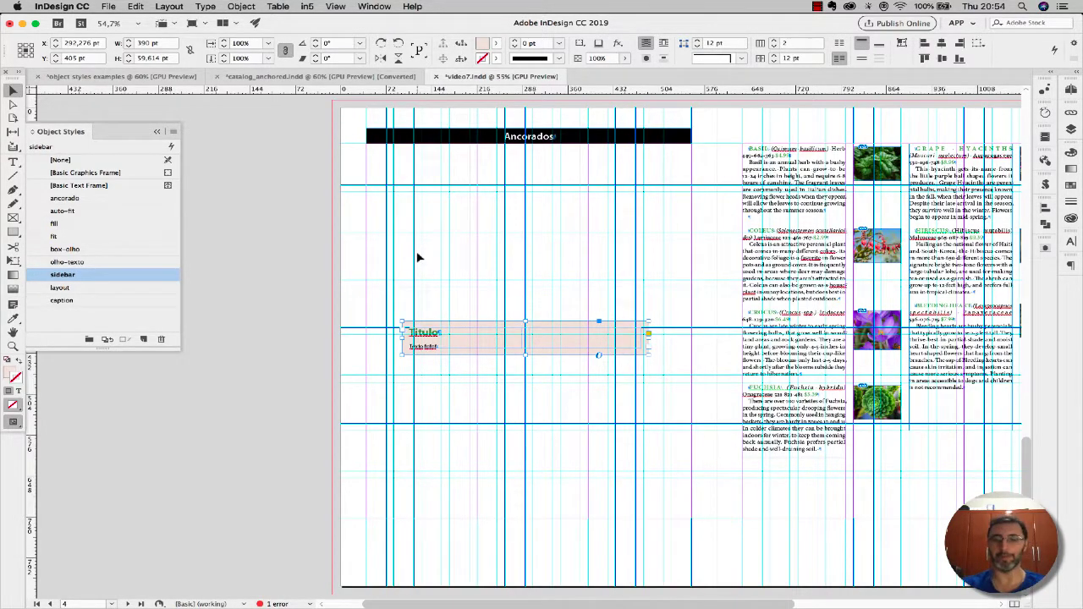
key("Delete")
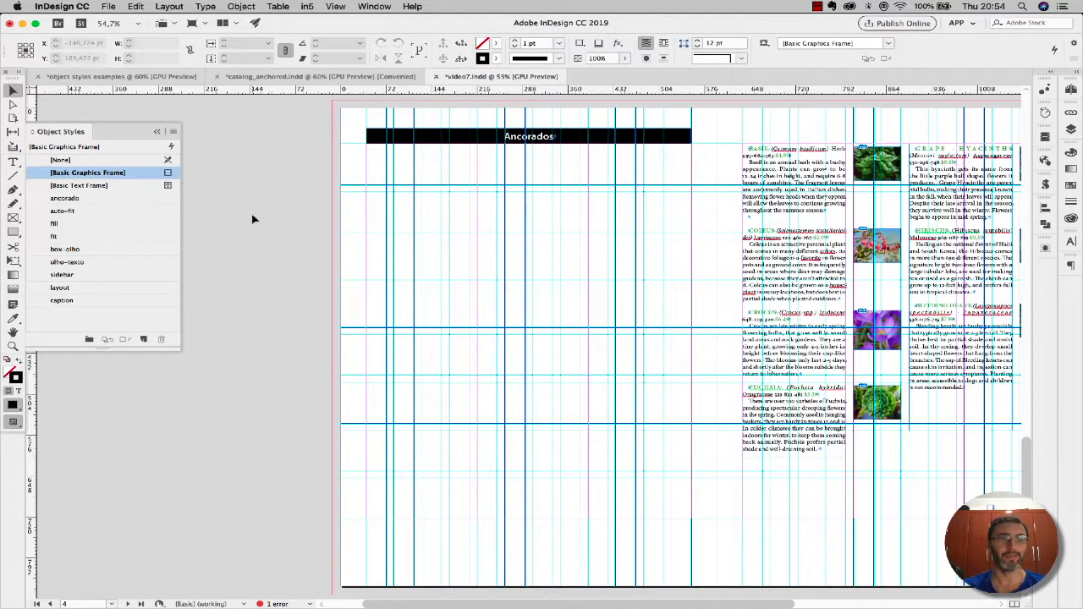
Make auto-fit the default graphics frame style and draw an empty graphics frame on the Ancorados page
left_click(169, 237)
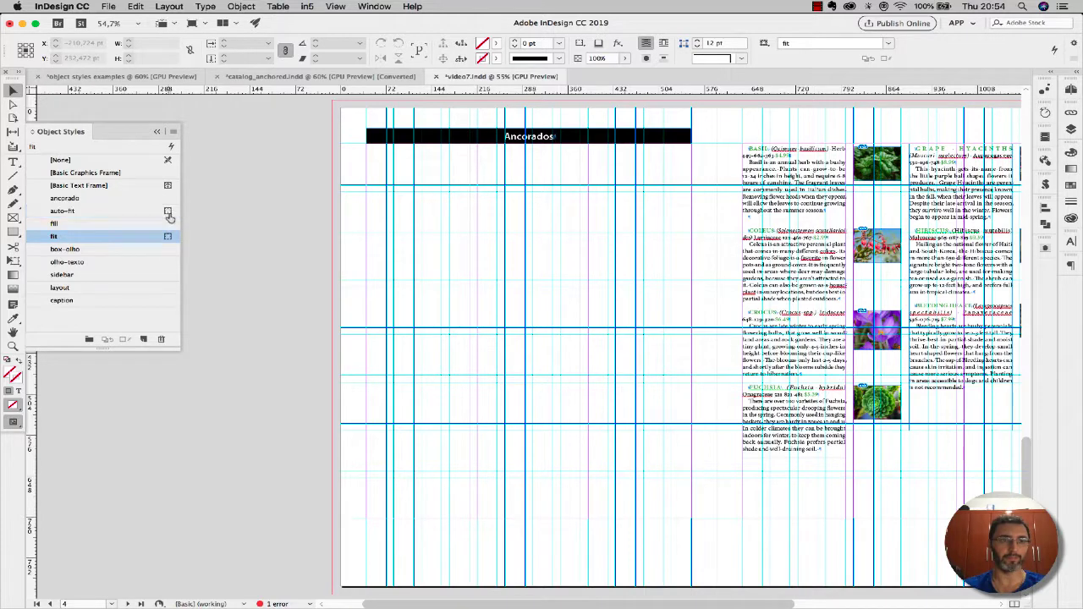
left_click(169, 212)
key("f")
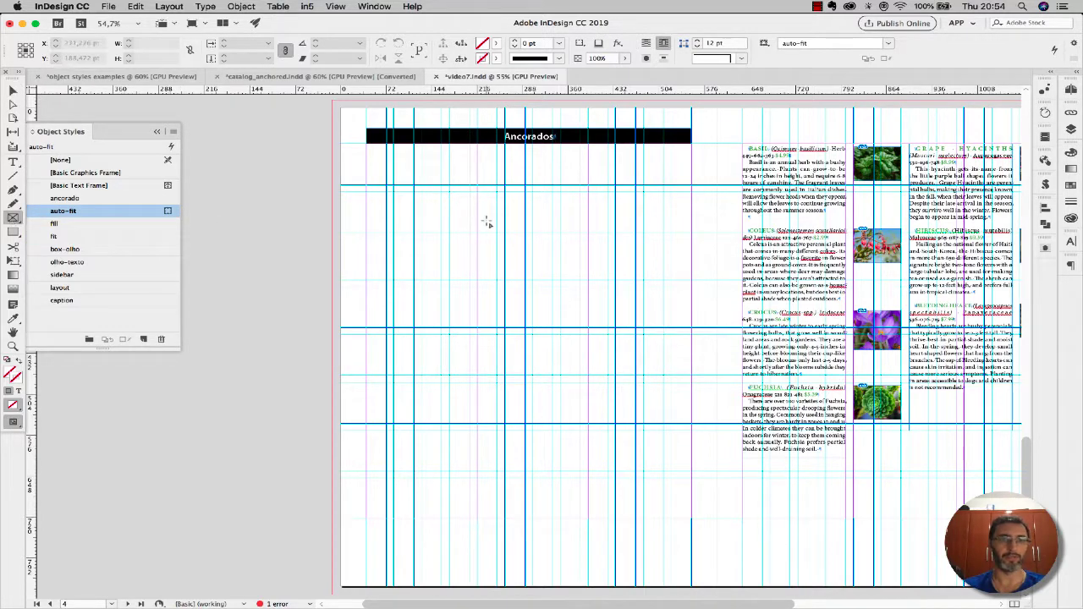
left_click_drag(423, 225, 561, 340)
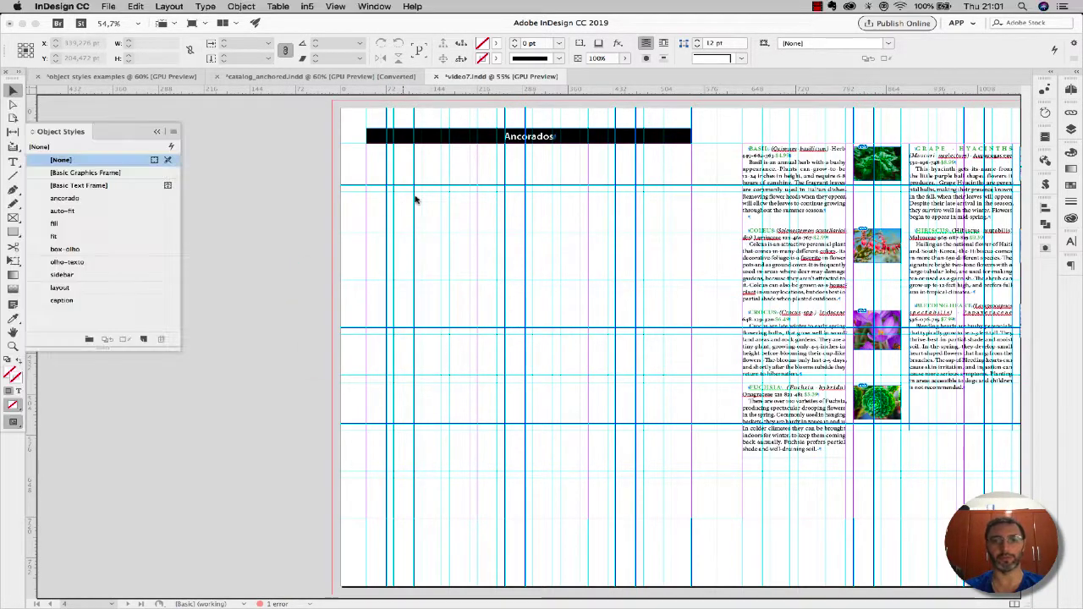
Place the five paintings in a three-by-two grid about 461 by 328 pt and apply the auto-fit object style to them
left_click_drag(385, 180, 587, 393)
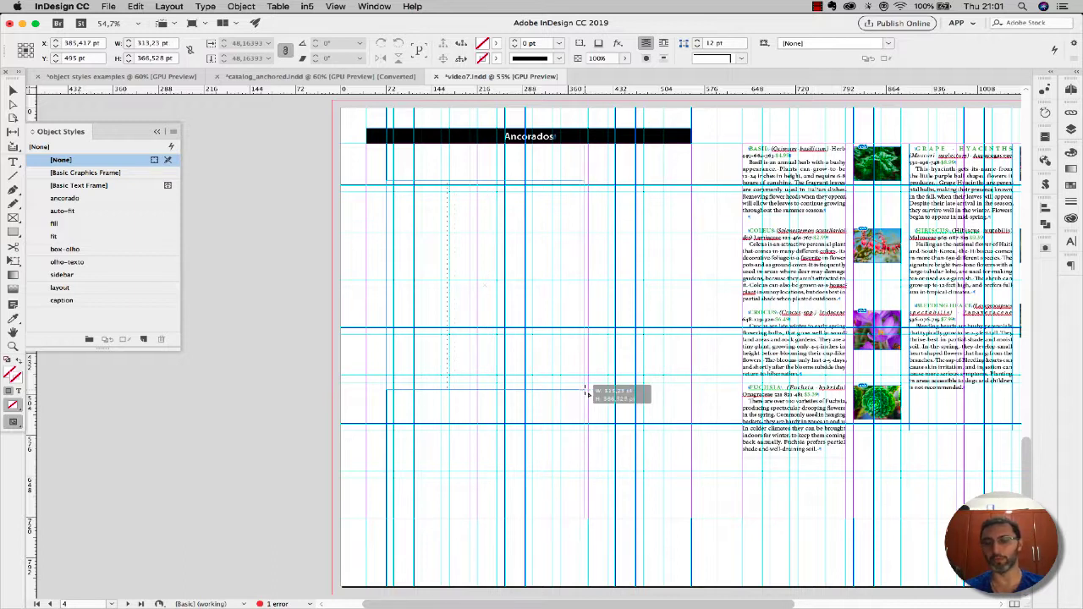
left_click_drag(587, 393, 586, 392)
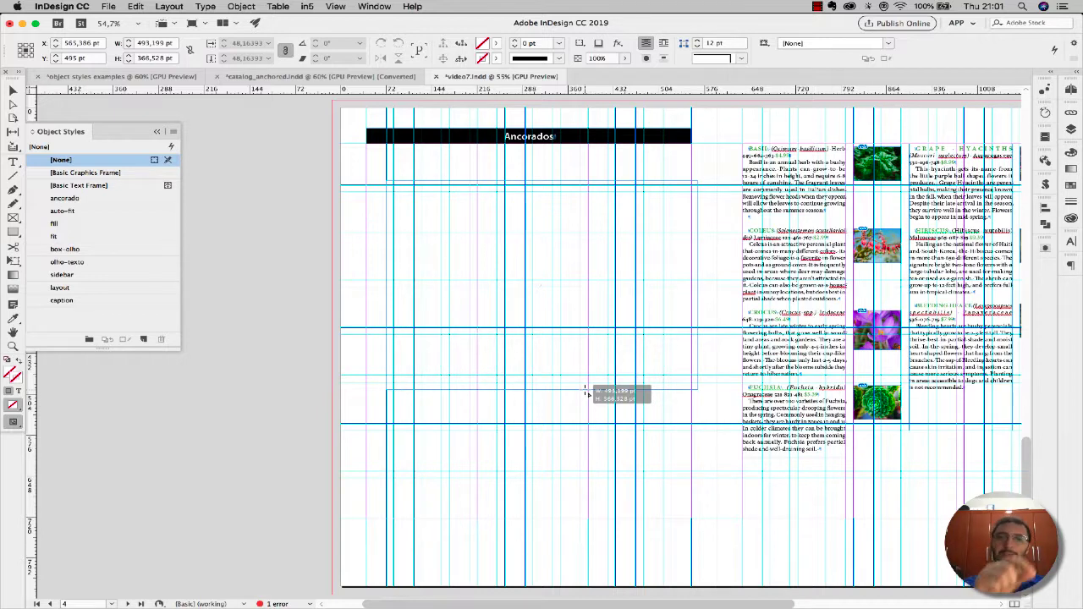
left_click_drag(585, 392, 586, 392)
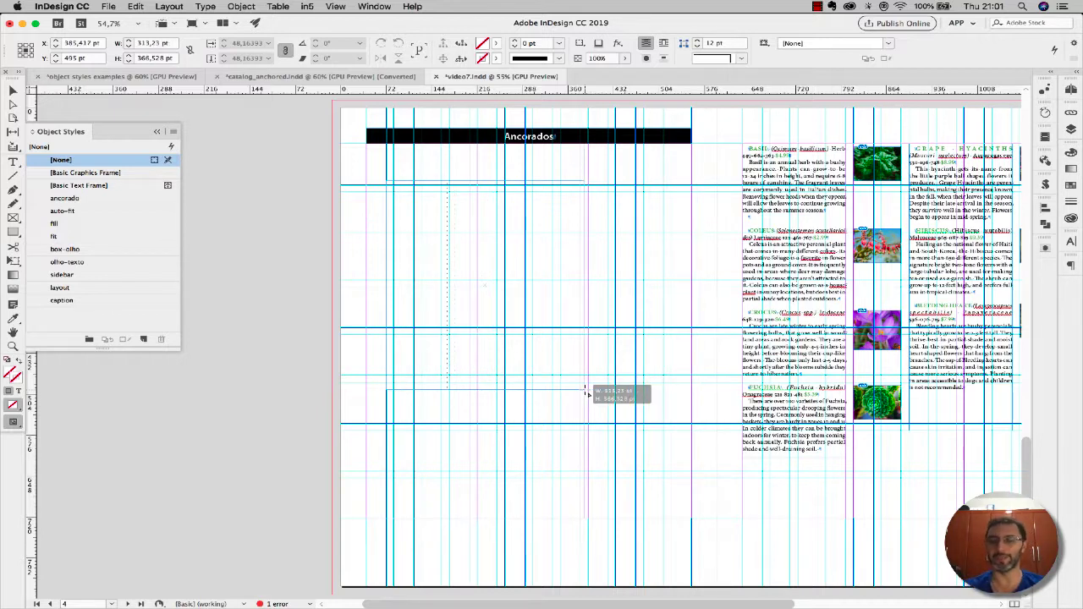
left_click_drag(586, 392, 678, 465)
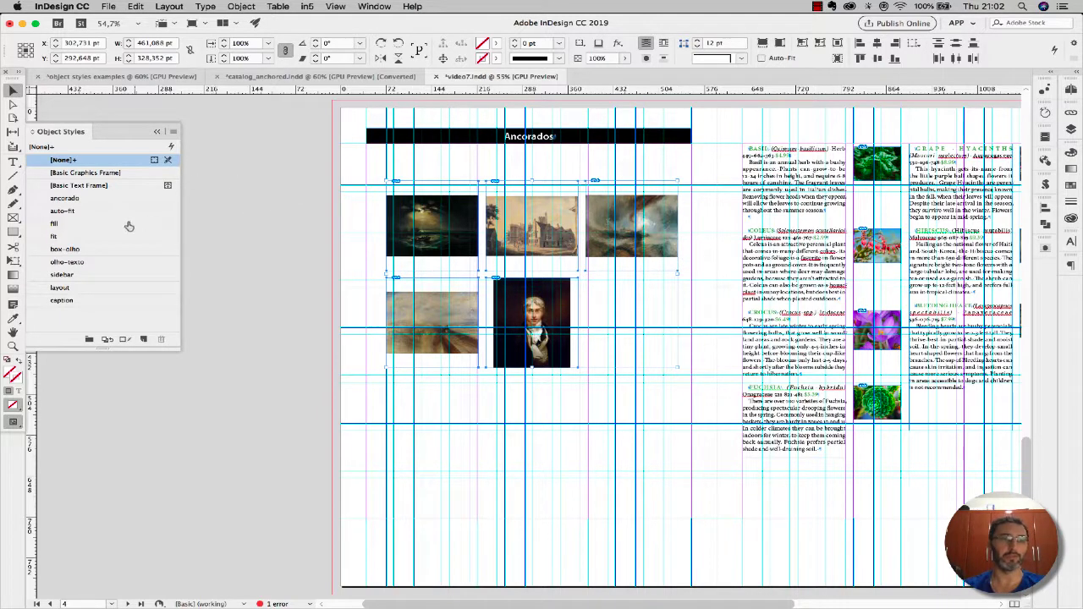
left_click(71, 211)
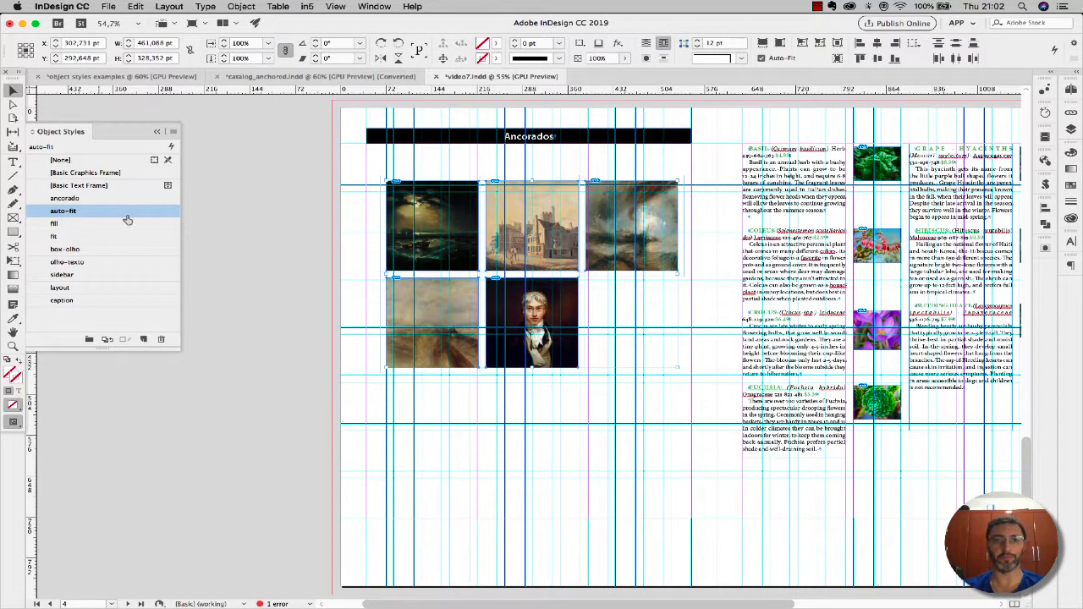
Undo the auto-fit style on the five paintings and delete them from the Ancorados page
left_click(362, 225)
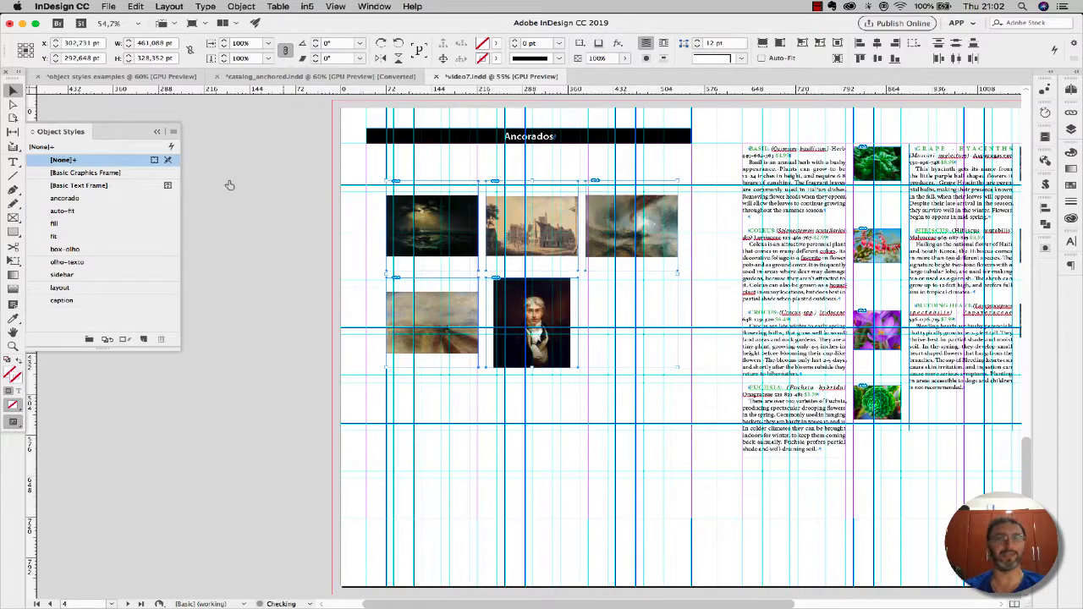
left_click_drag(306, 225, 678, 391)
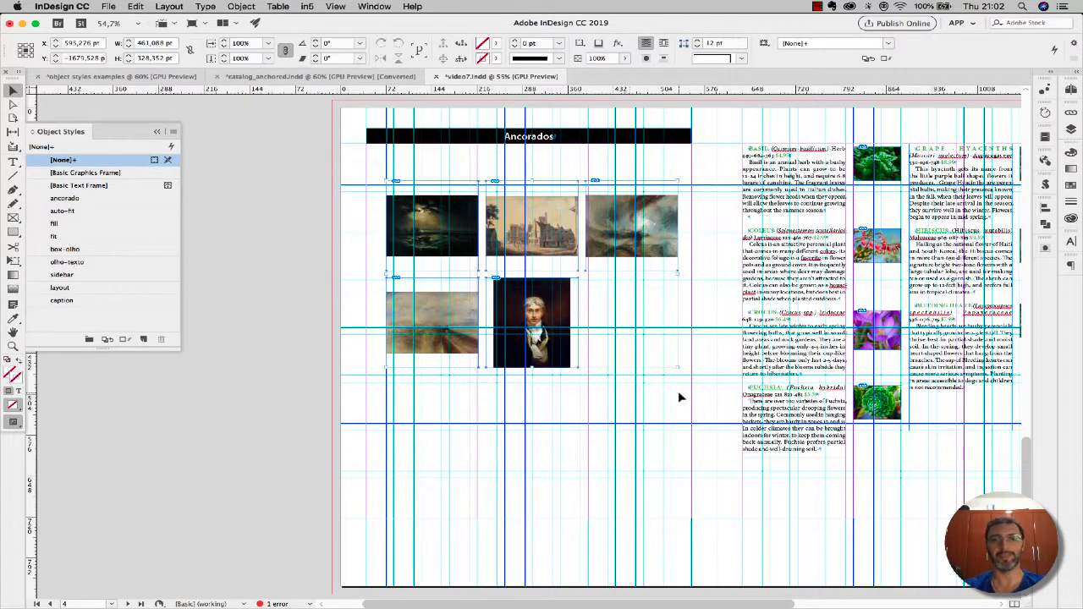
key("Delete")
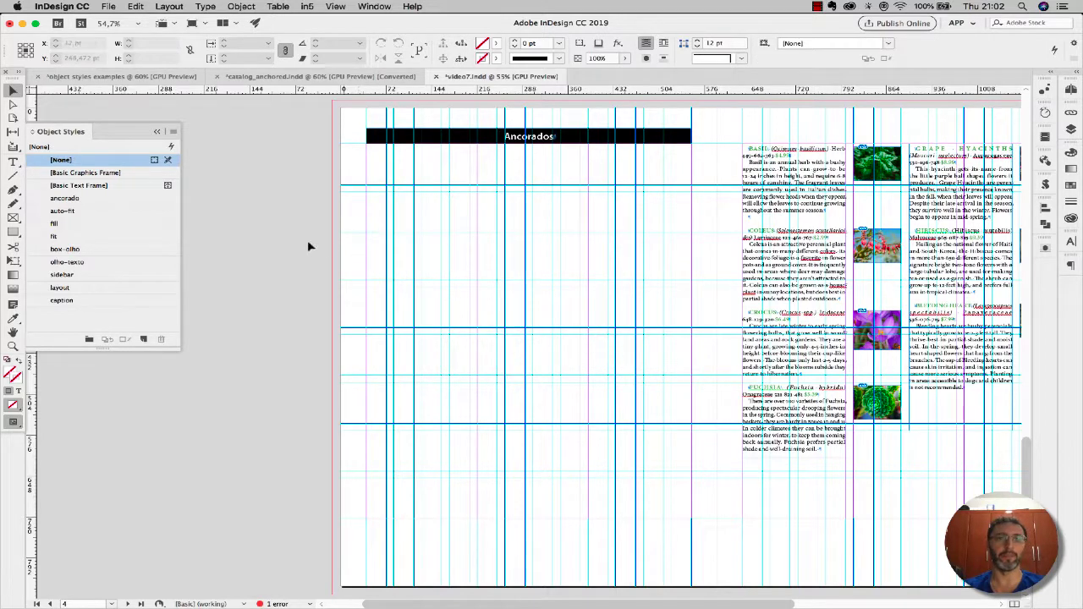
Rename the auto-fit object style as Place Gun Frame
right_click(78, 210)
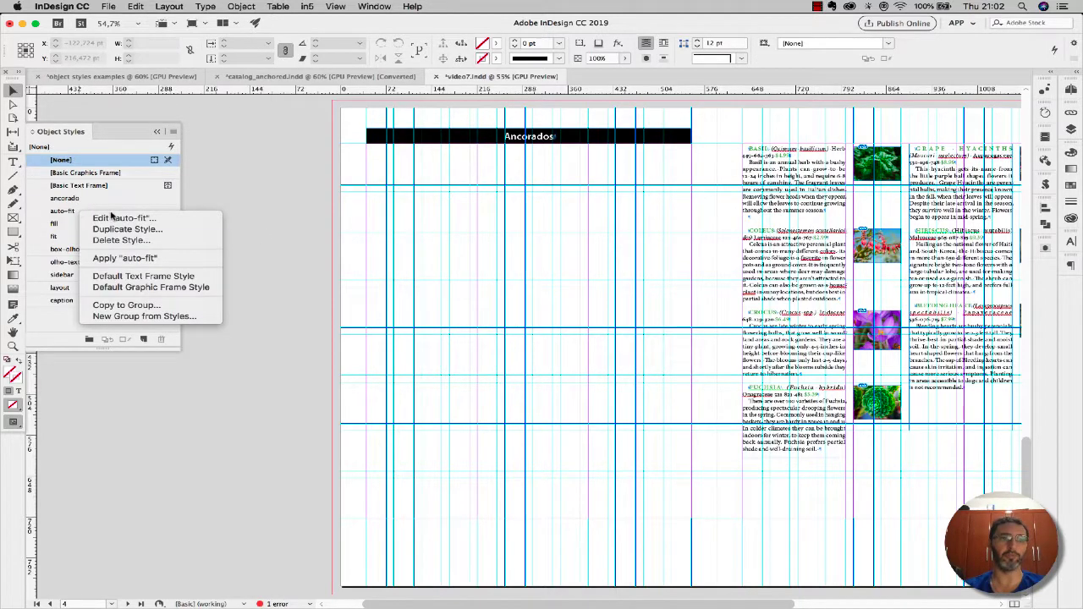
left_click(111, 216)
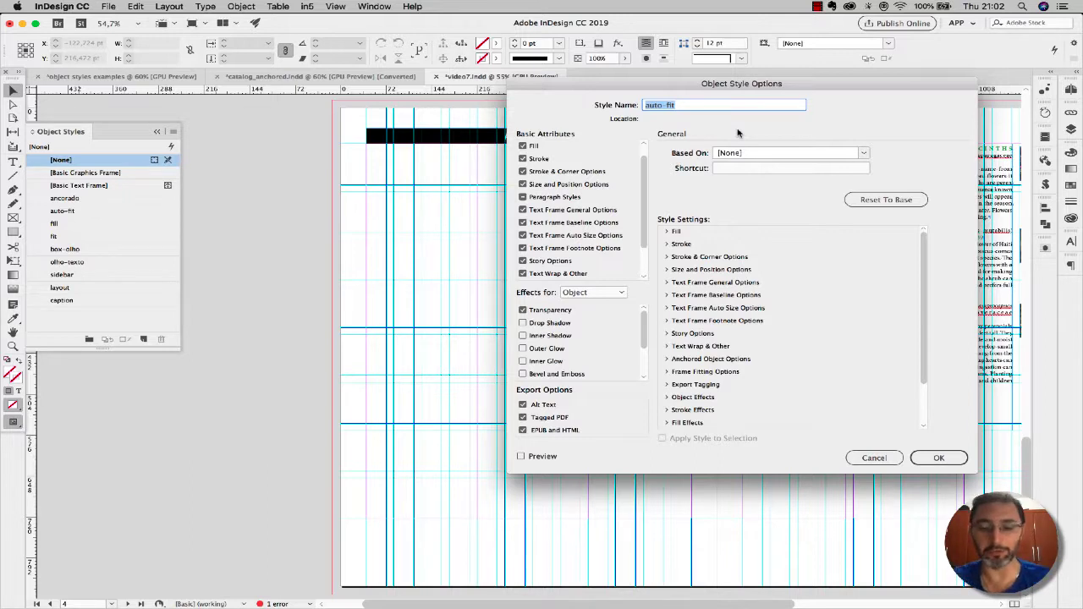
type("Frame")
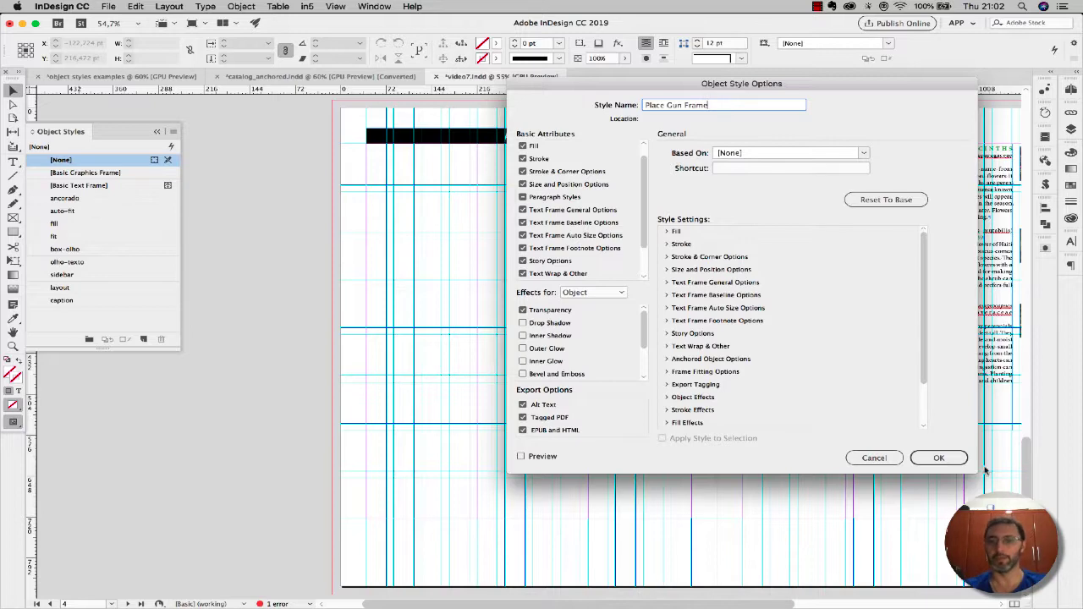
left_click(939, 457)
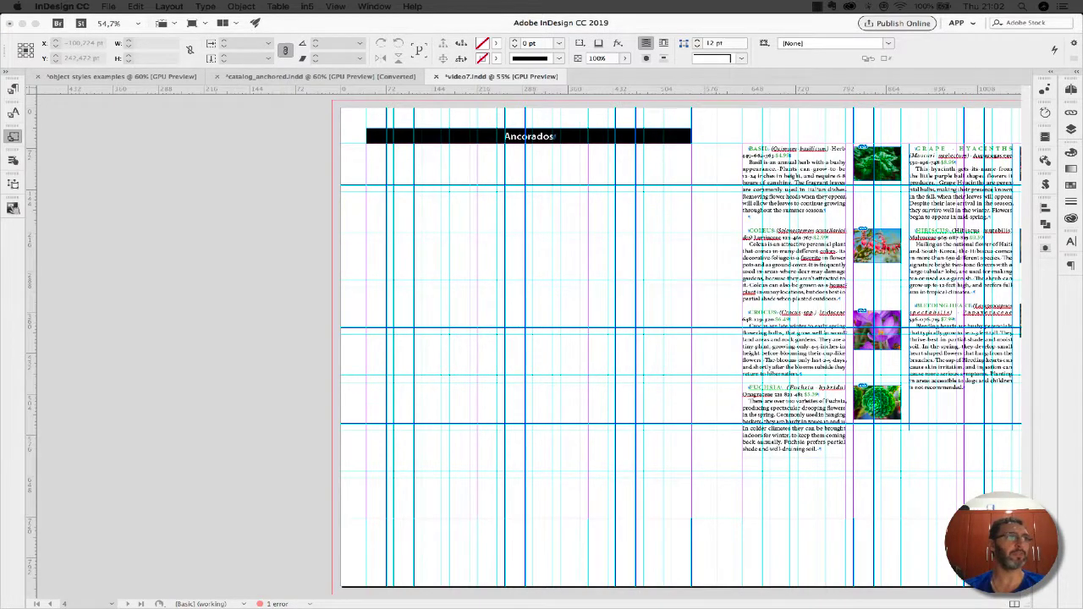
Bring in the five paintings and place them as a three-by-two grid about 459 by 456 pt on the Ancorados page
left_click_drag(2, 264, 404, 203)
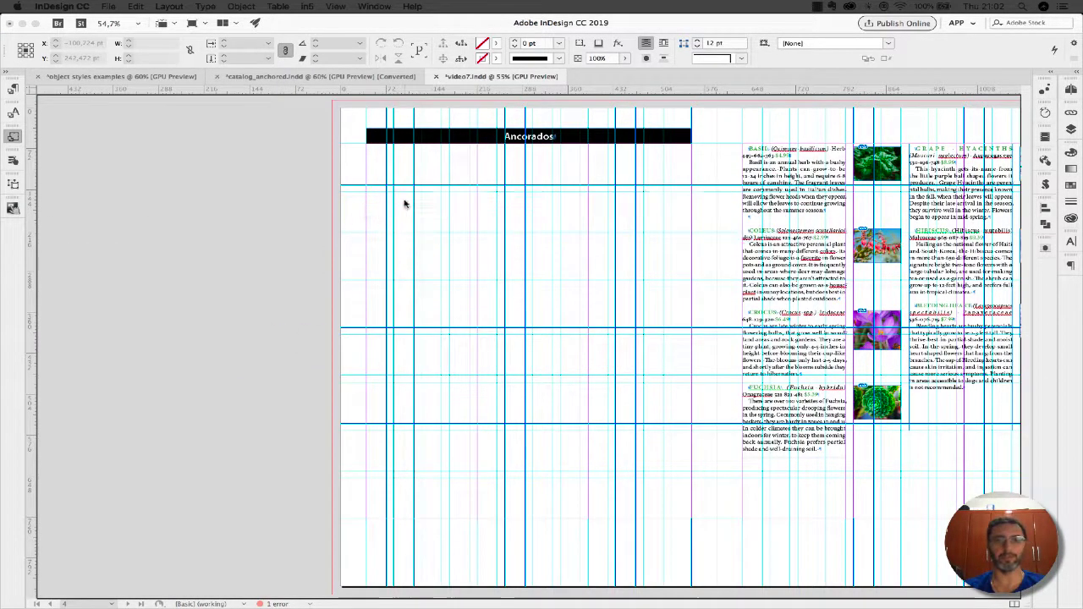
left_click_drag(388, 161, 675, 442)
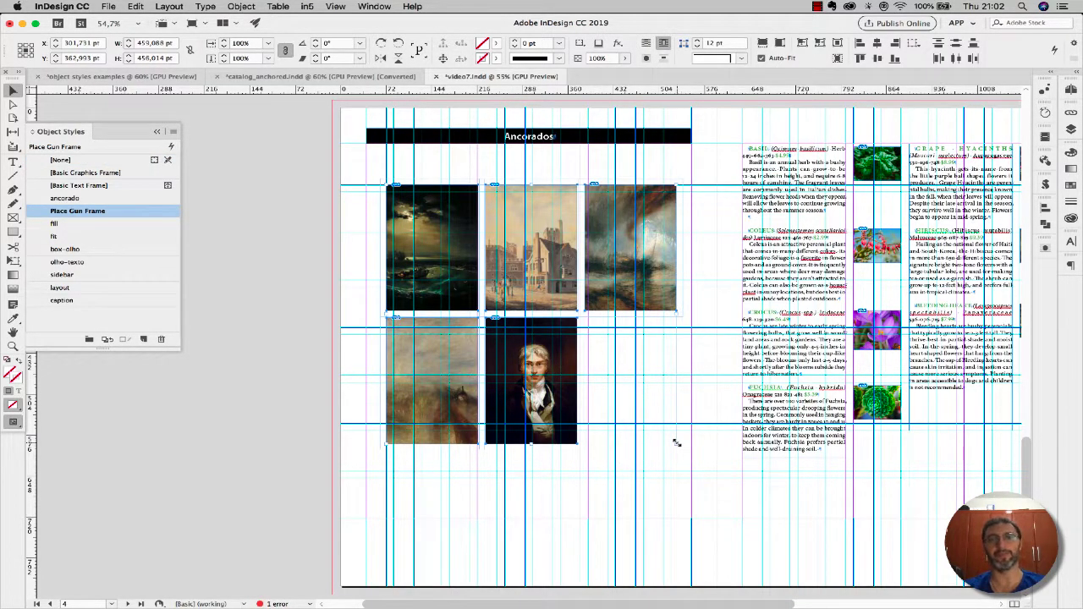